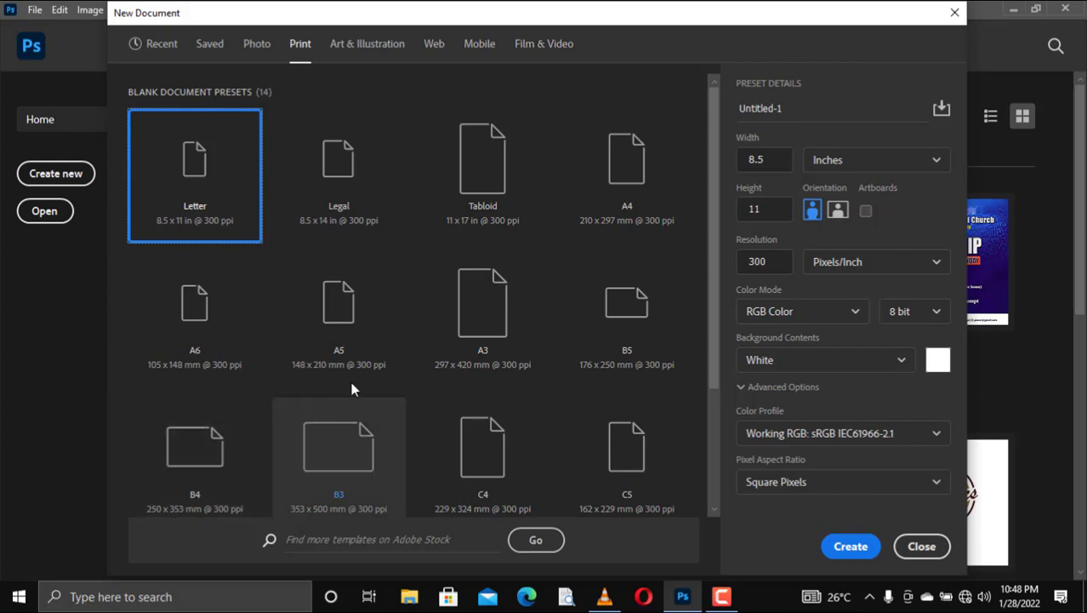
# Step: Create a new A4 landscape document at 3508 × 2480 px, 300 ppi, with units in pixels
pyautogui.click(670, 174)
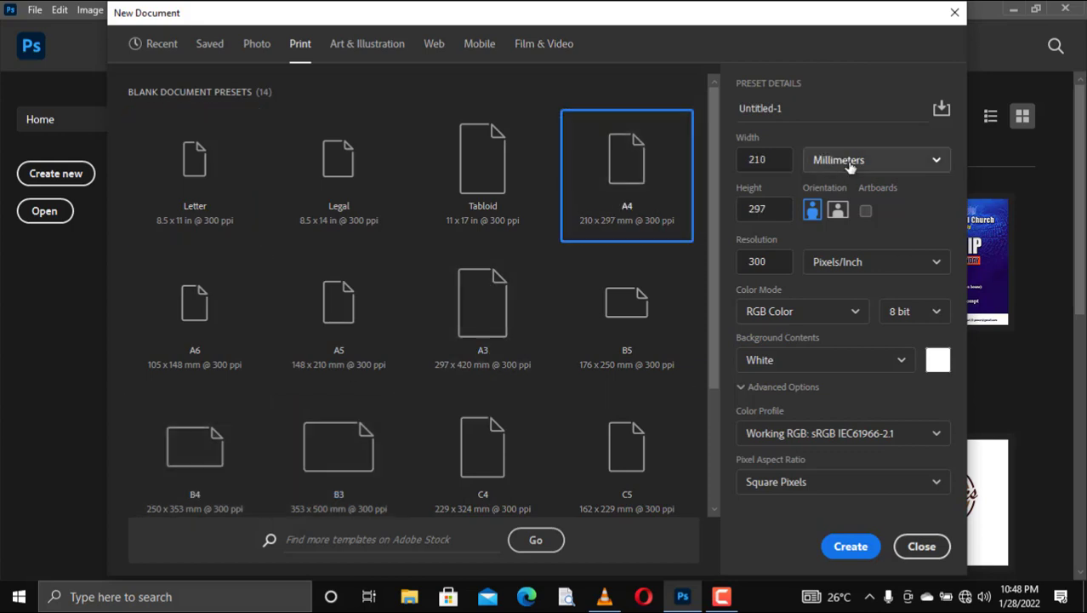
pyautogui.click(845, 162)
pyautogui.click(836, 186)
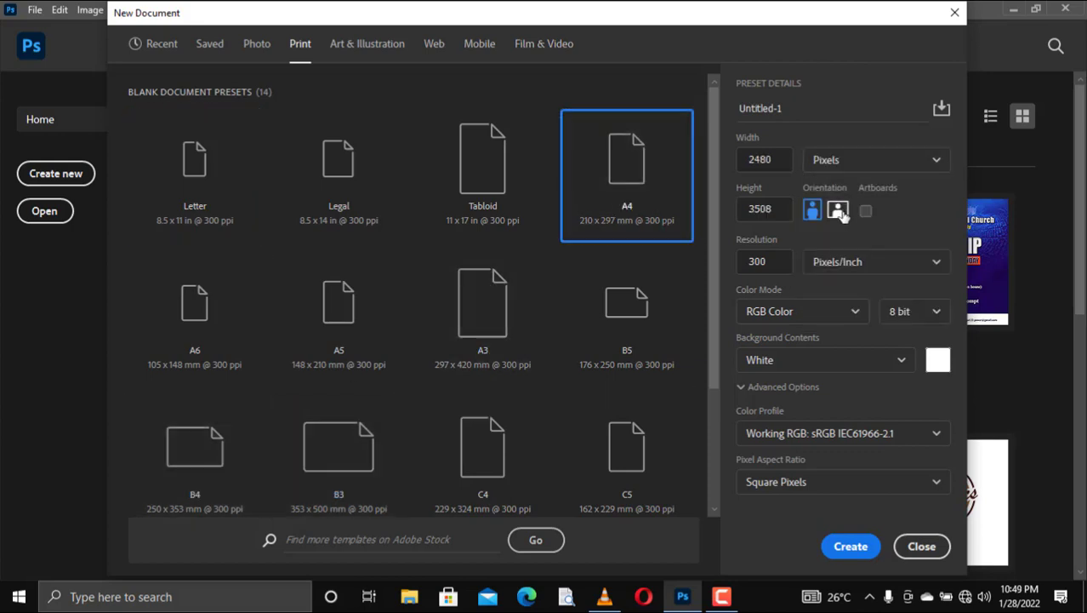
pyautogui.click(839, 211)
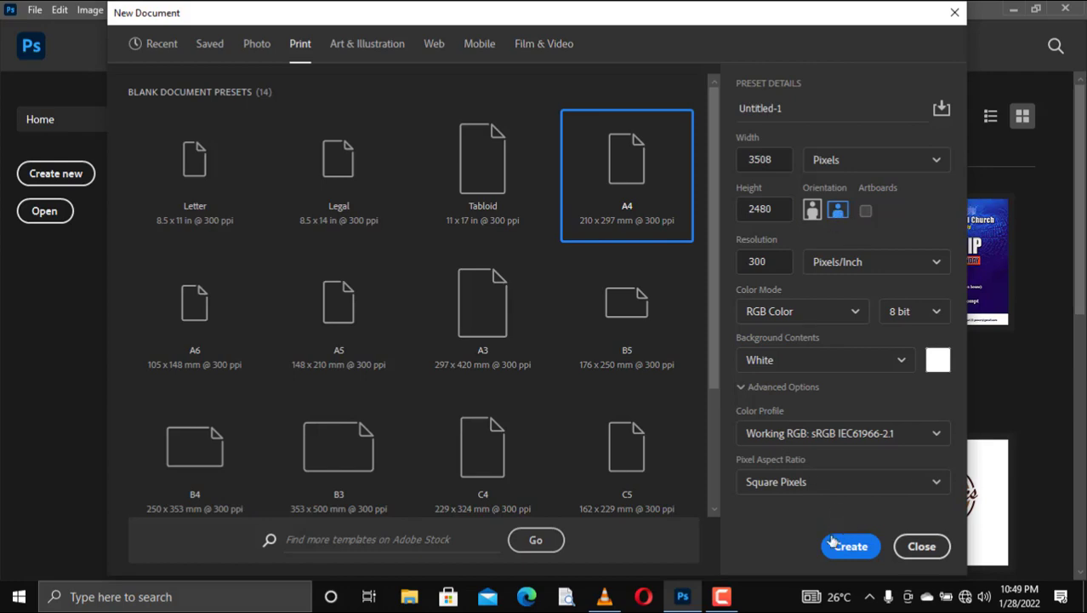
pyautogui.click(842, 545)
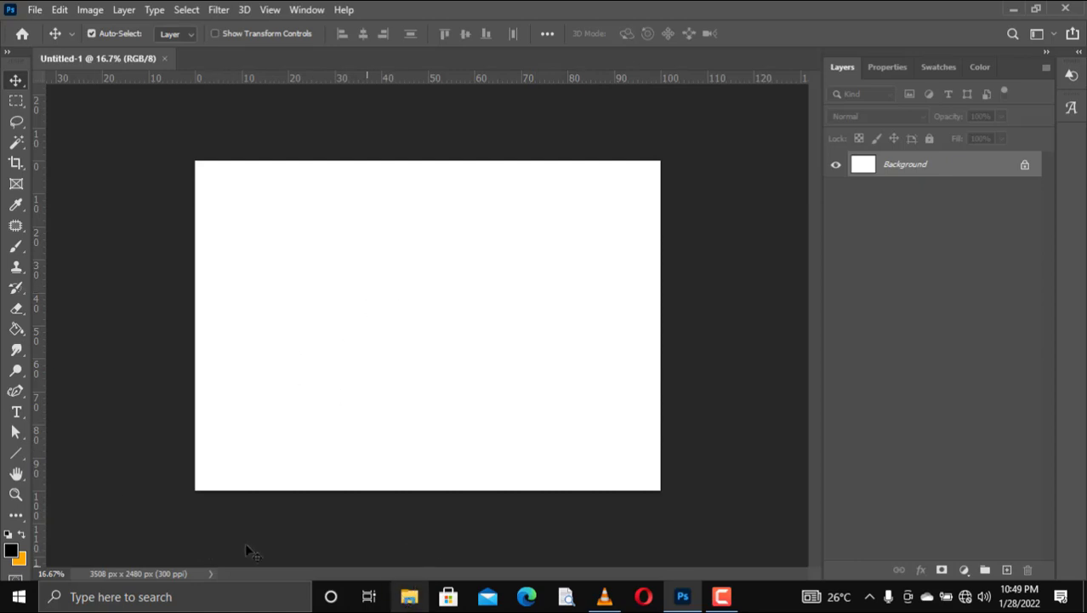
# Step: Choose the Rectangle Tool and set its fill colour to light grey (edebeb)
pyautogui.rightClick(16, 456)
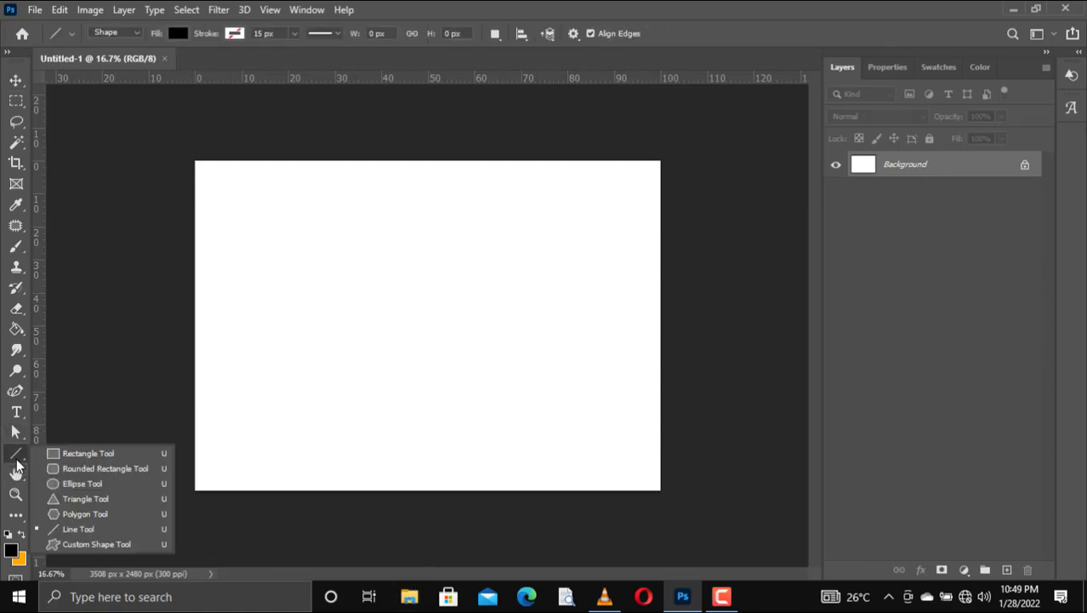
pyautogui.click(70, 453)
pyautogui.click(176, 34)
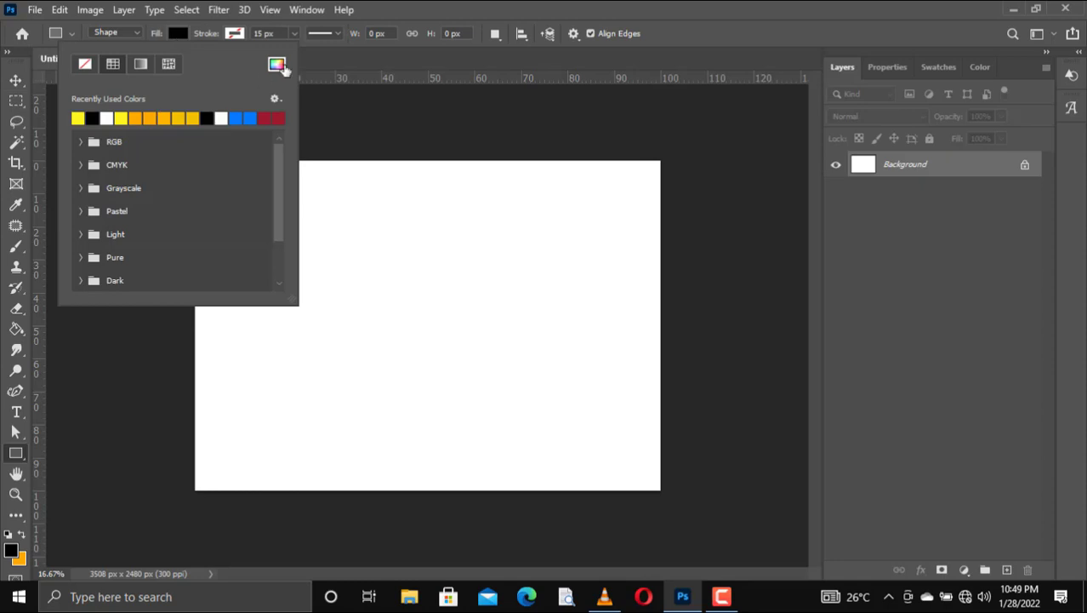
pyautogui.click(277, 65)
pyautogui.moveTo(618, 261); pyautogui.dragTo(618, 267)
pyautogui.click(977, 247)
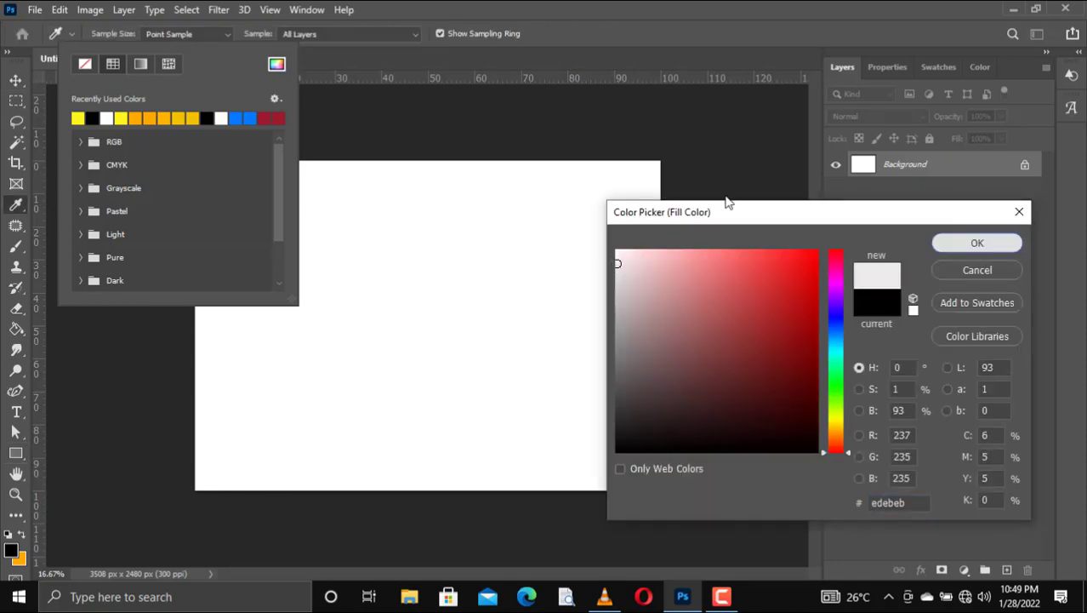
pyautogui.click(19, 80)
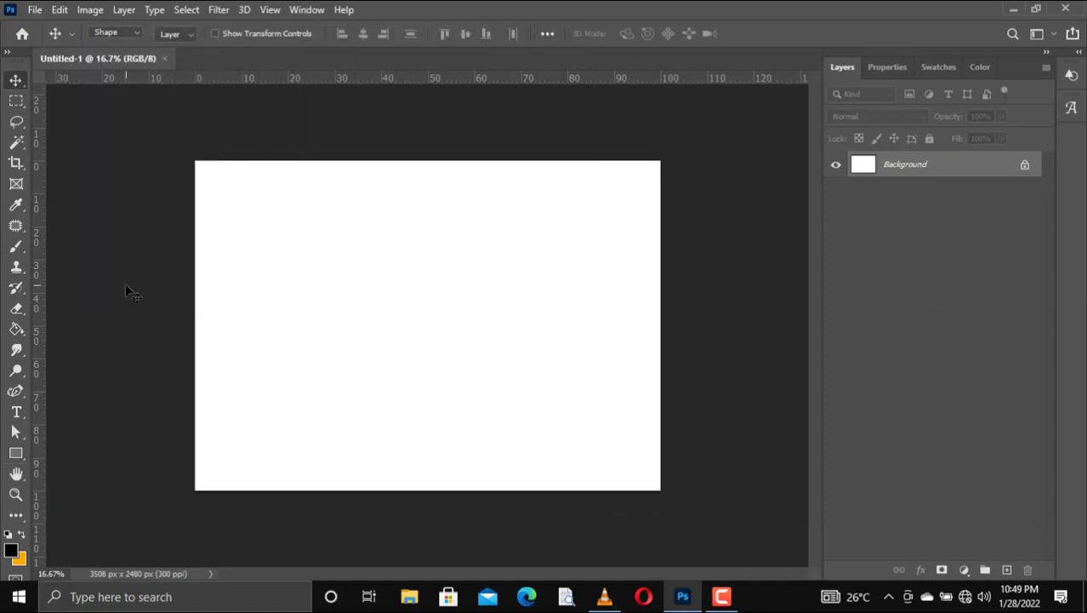
# Step: Draw the light grey rectangle over the entire canvas as a background
pyautogui.click(16, 453)
pyautogui.click(85, 453)
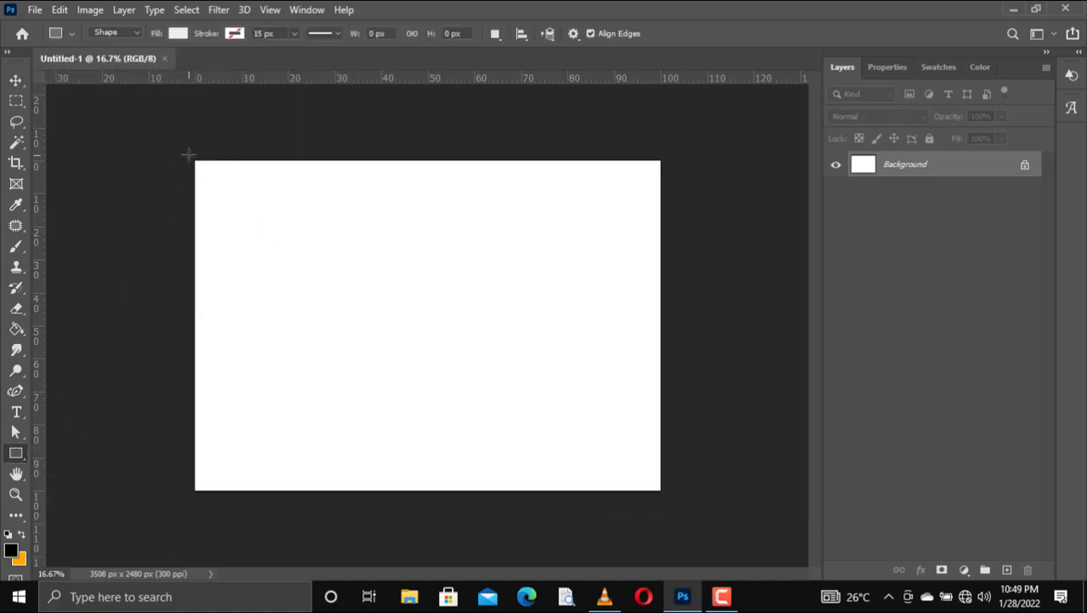
pyautogui.moveTo(188, 155); pyautogui.dragTo(665, 498)
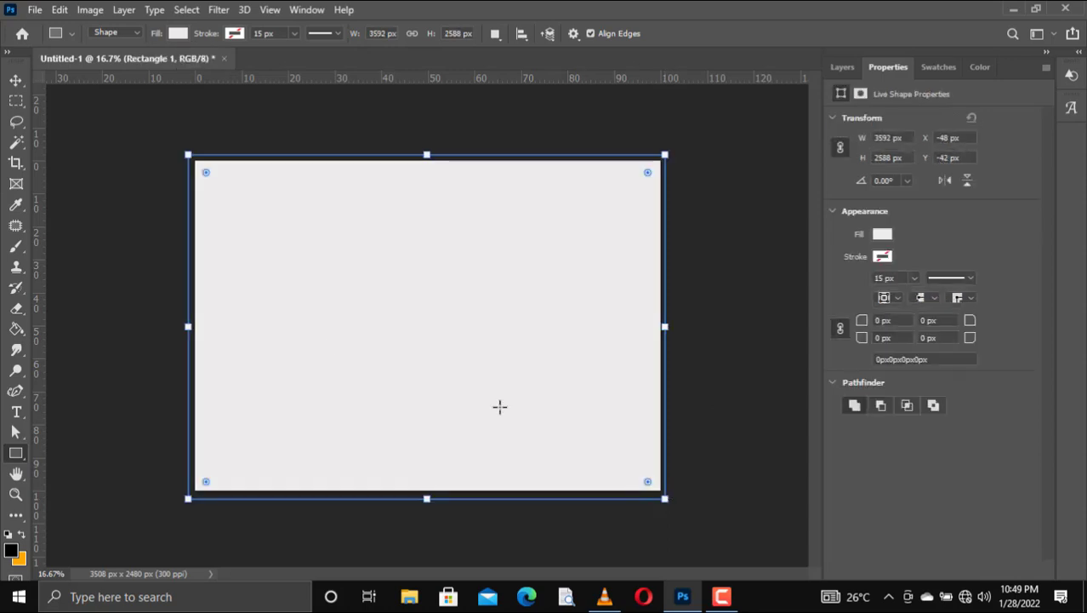
pyautogui.click(15, 80)
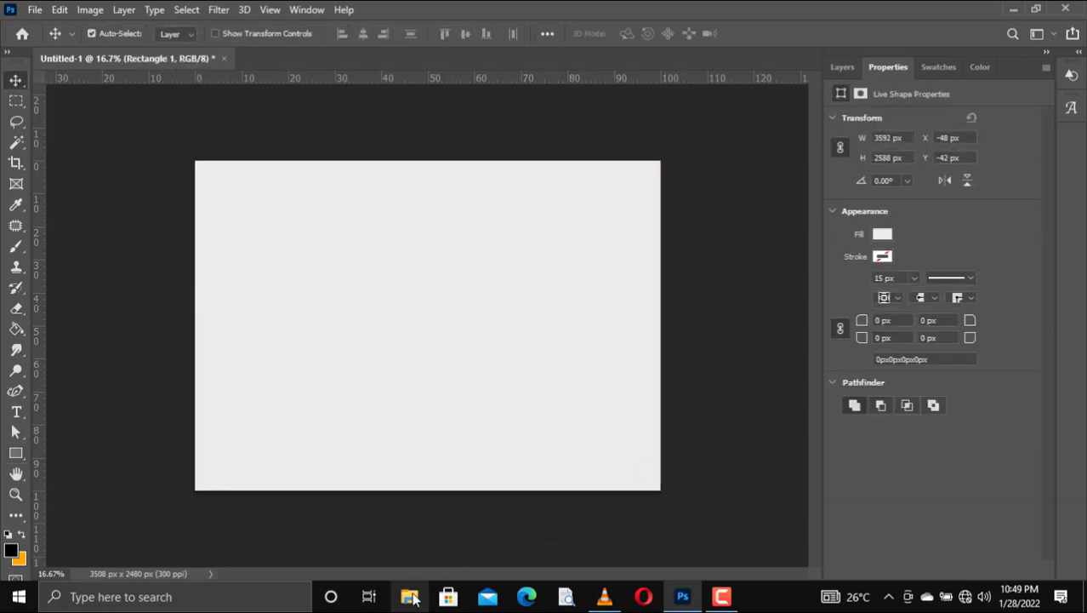
# Step: Open File Explorer and go into the PICS folder on Document Hub (D:)
pyautogui.press('super+e')
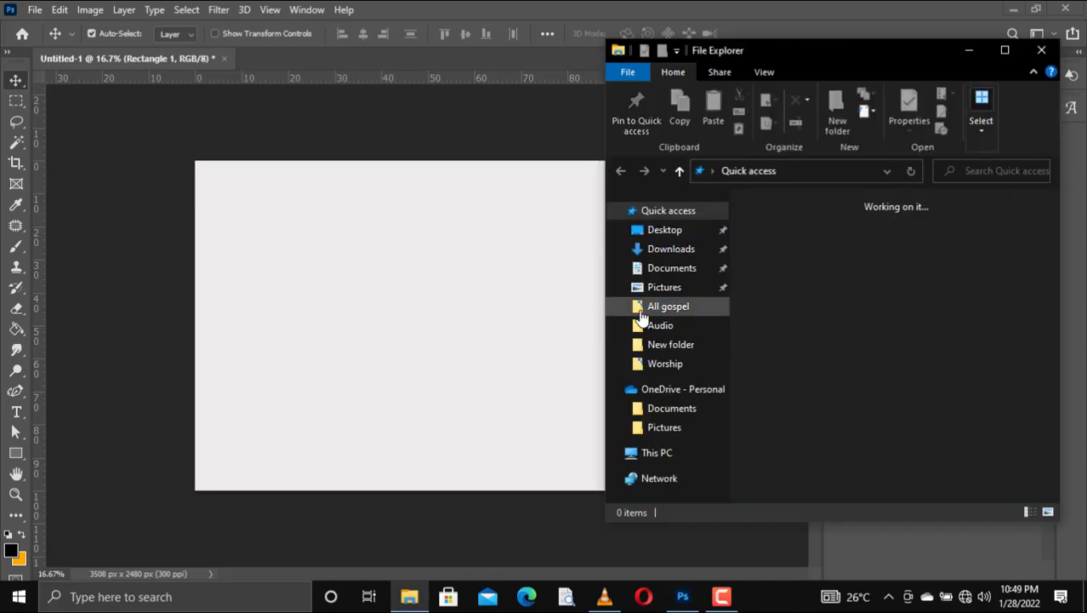
pyautogui.scroll(-1, 695, 295)
pyautogui.scroll(-2, 695, 294)
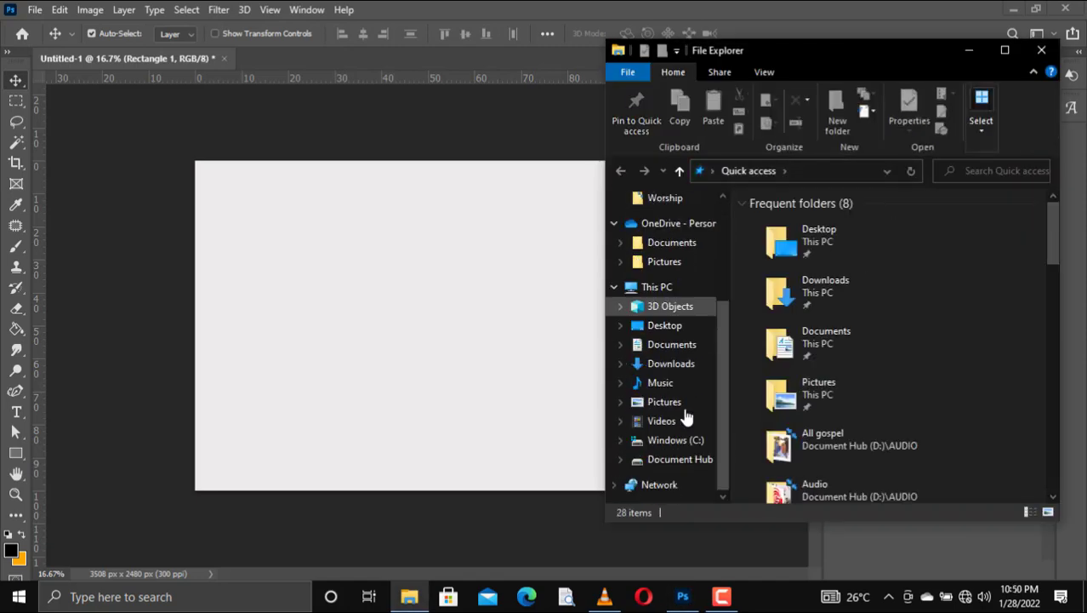
pyautogui.click(664, 459)
pyautogui.click(776, 271)
pyautogui.doubleClick(777, 271)
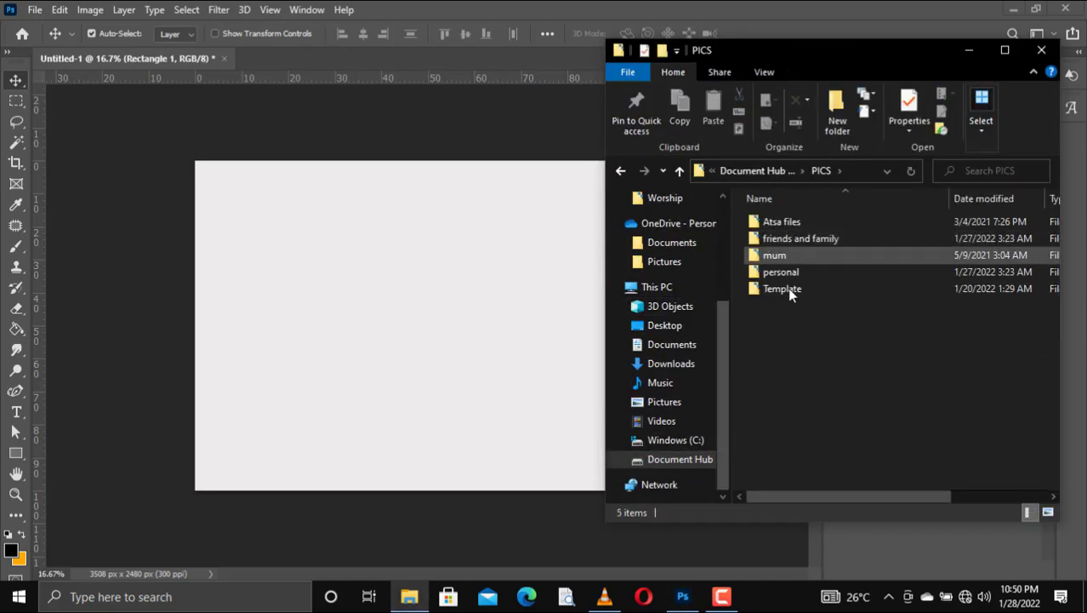
# Step: Open Template › background and drag the images (18) picture onto the Photoshop canvas
pyautogui.doubleClick(779, 288)
pyautogui.doubleClick(786, 222)
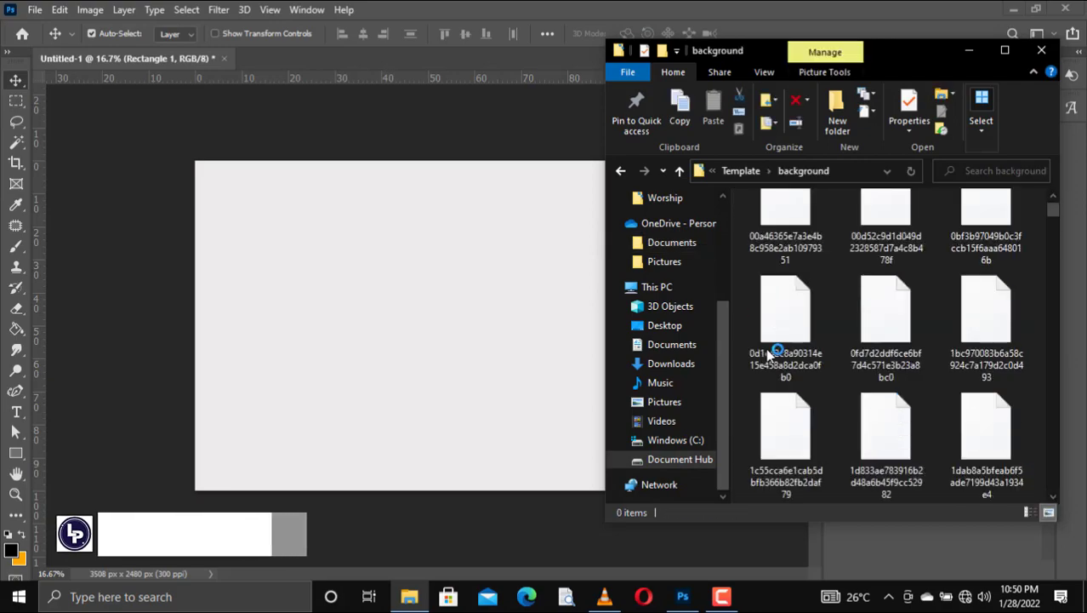
pyautogui.scroll(-5, 1055, 257)
pyautogui.moveTo(1055, 256); pyautogui.dragTo(1055, 408)
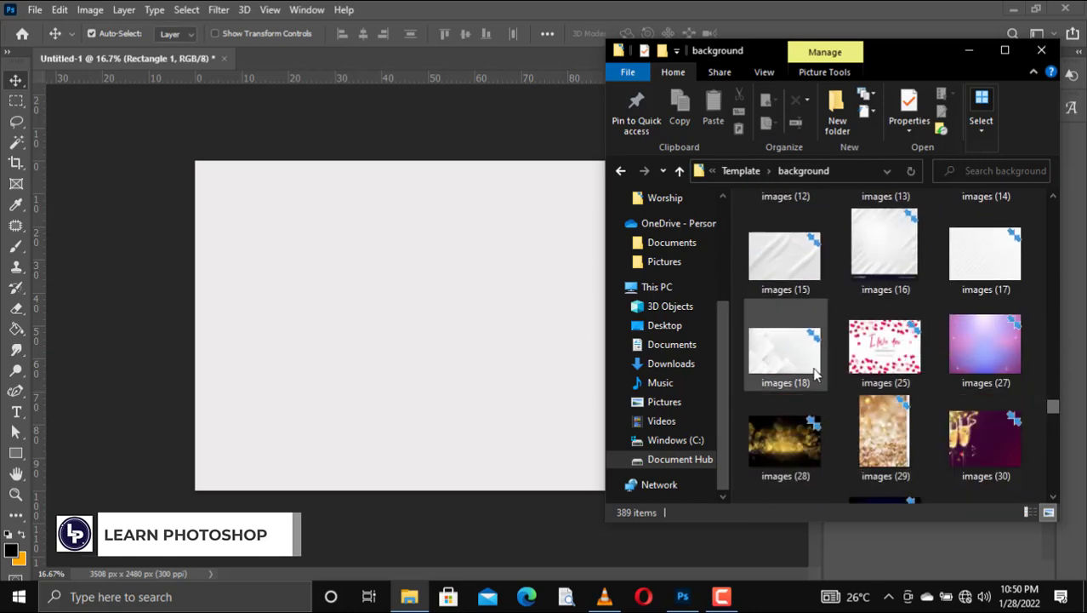
pyautogui.moveTo(783, 344); pyautogui.dragTo(392, 338)
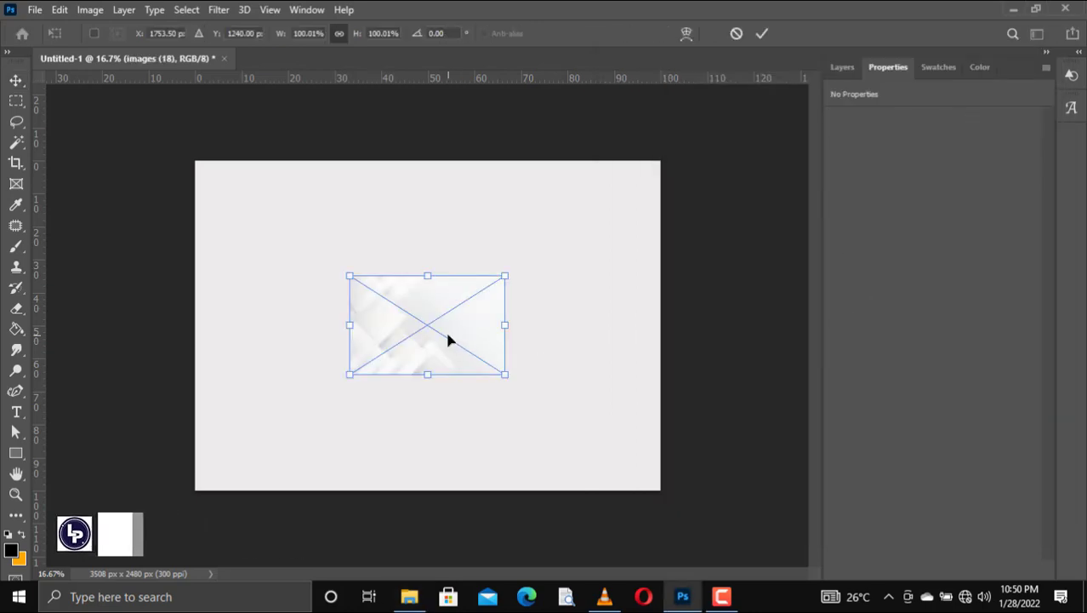
# Step: Move the images (18) picture to the top-left corner and scale it to fill the canvas
pyautogui.moveTo(364, 298); pyautogui.dragTo(209, 181)
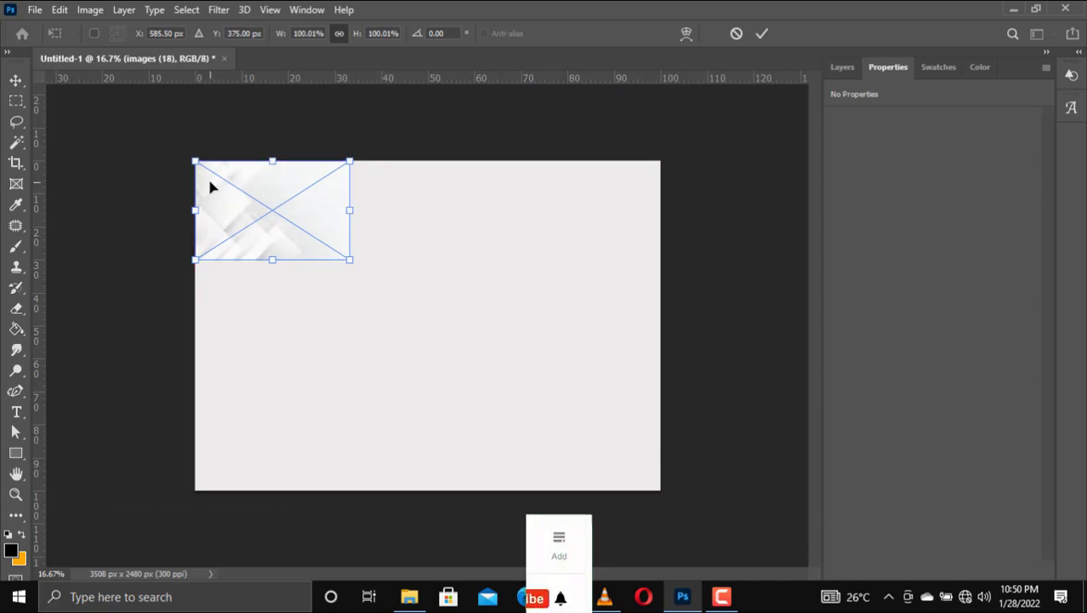
pyautogui.moveTo(352, 260); pyautogui.dragTo(663, 490)
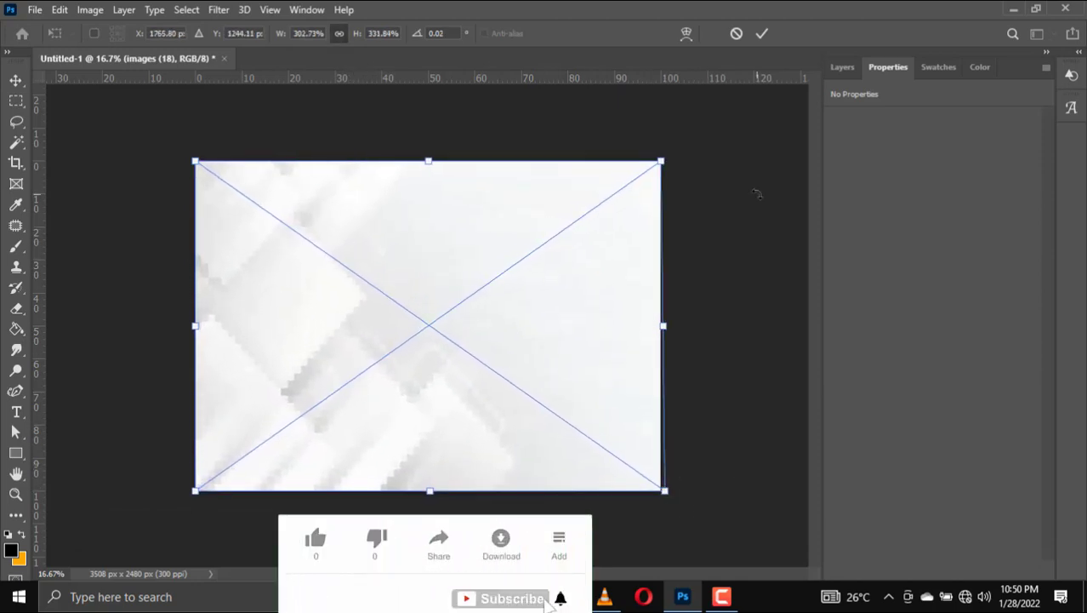
pyautogui.click(762, 34)
pyautogui.click(843, 67)
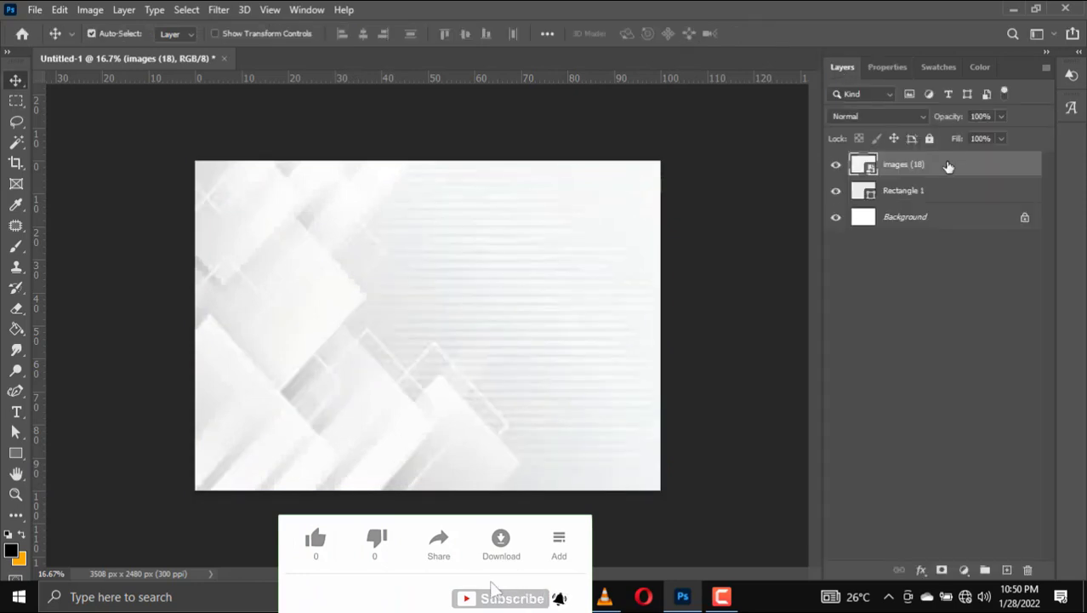
# Step: Set the images (18) layer to Linear Burn blend mode at 20% opacity
pyautogui.click(861, 120)
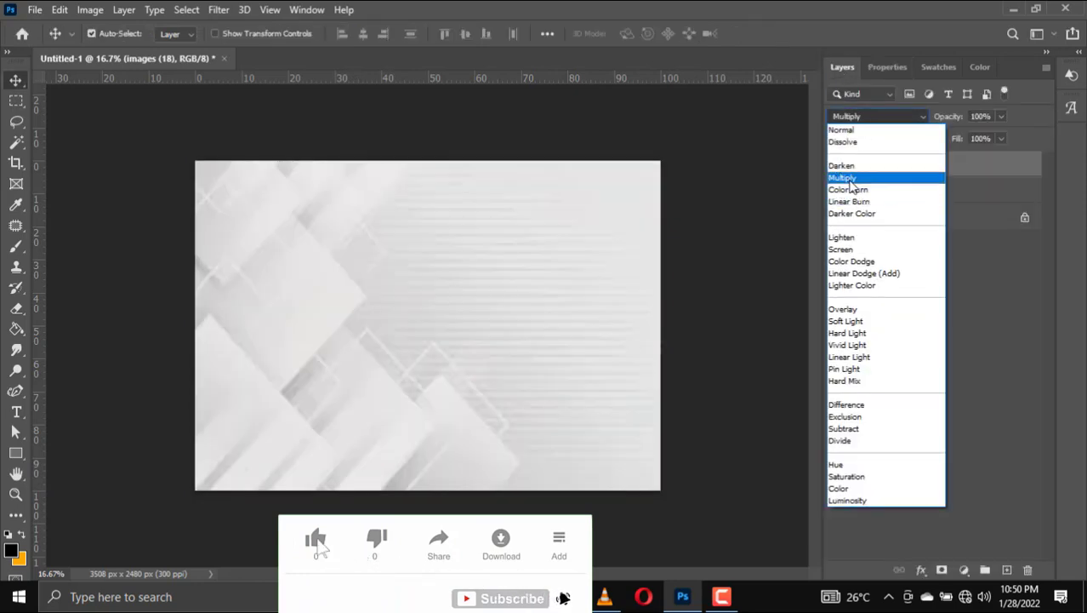
pyautogui.click(850, 202)
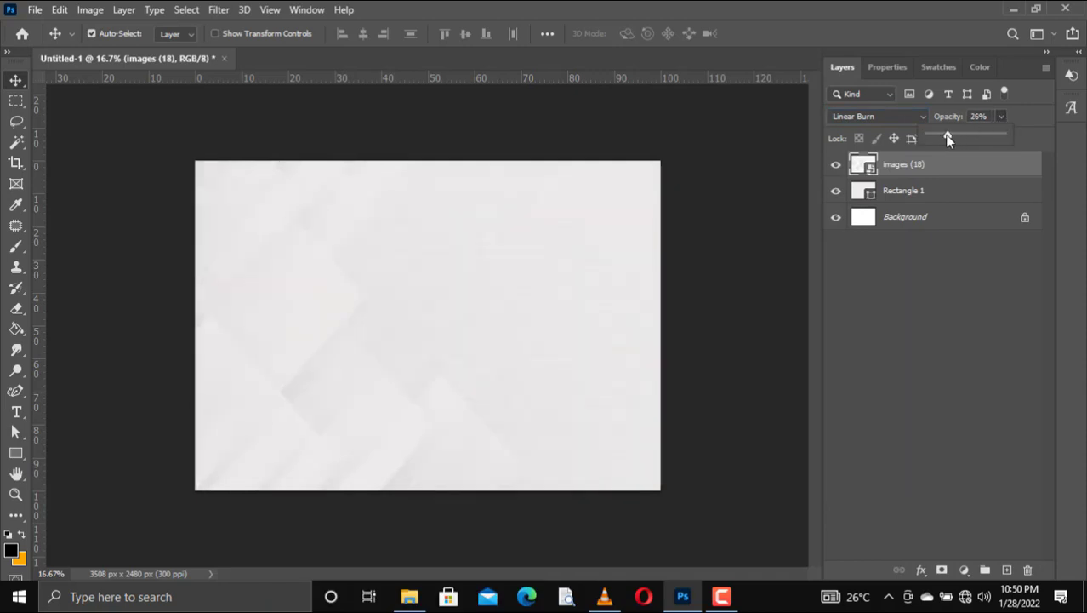
pyautogui.click(462, 302)
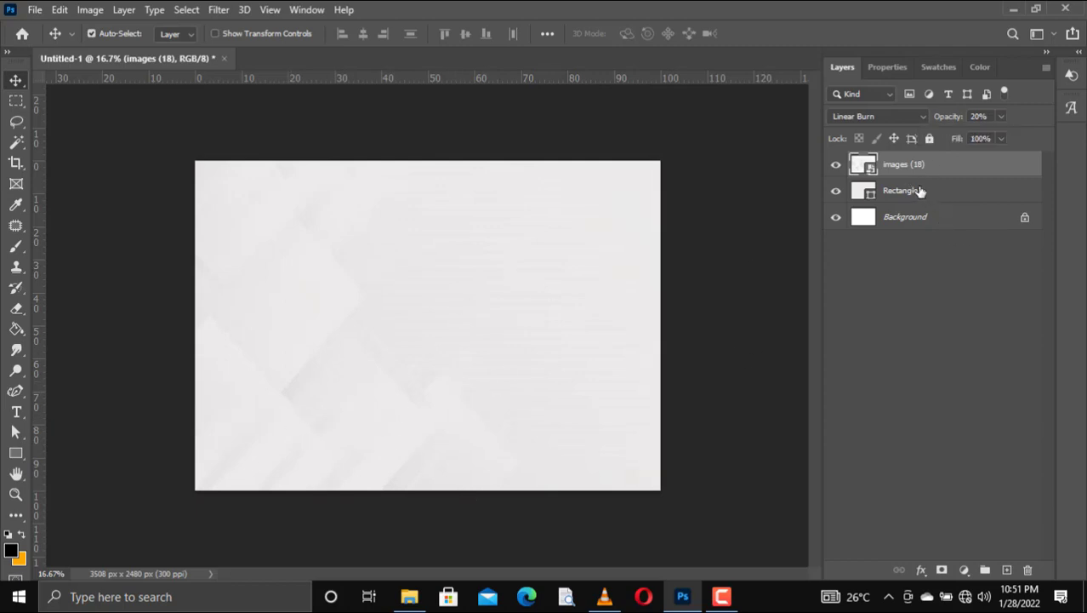
# Step: Unlock the Background layer and group all layers into a group named background
pyautogui.keyDown('shift'); pyautogui.click(917, 223); pyautogui.keyUp('shift')
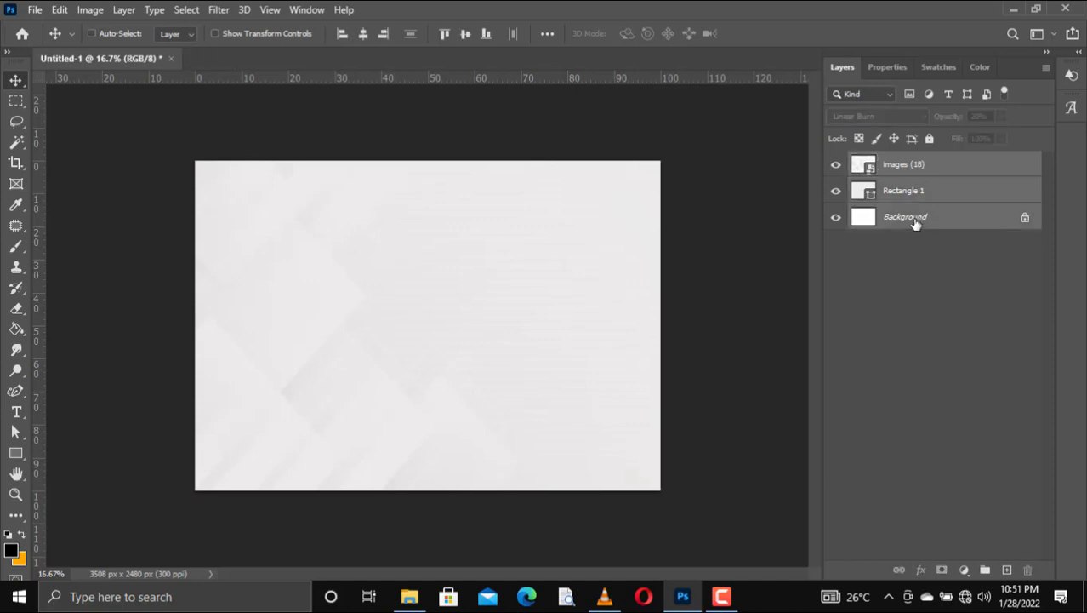
pyautogui.click(1026, 220)
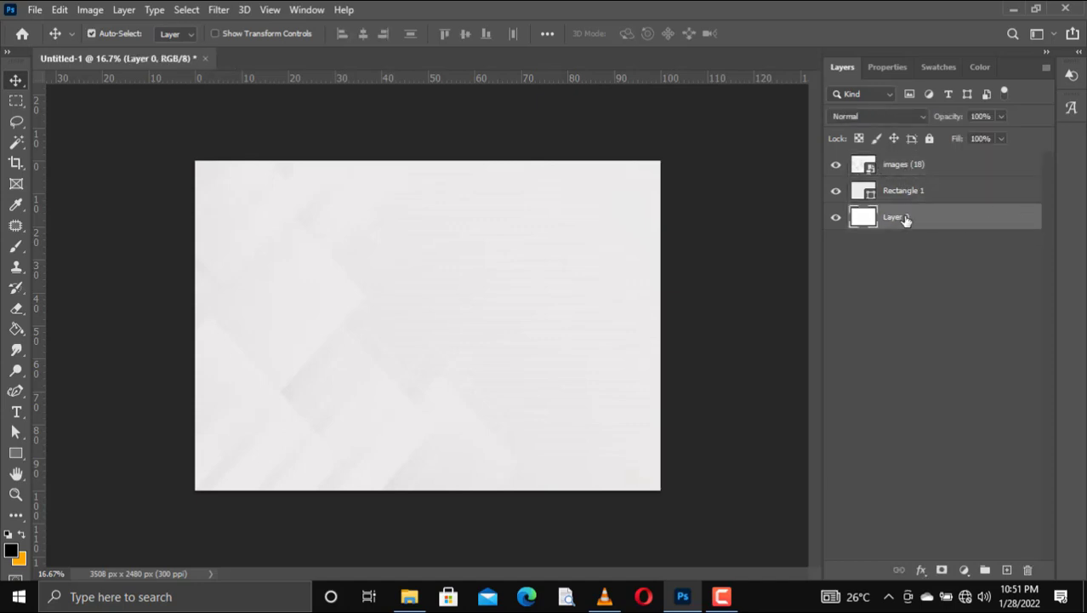
pyautogui.keyDown('shift'); pyautogui.click(907, 170); pyautogui.keyUp('shift')
pyautogui.hotkey('ctrl', 'g')
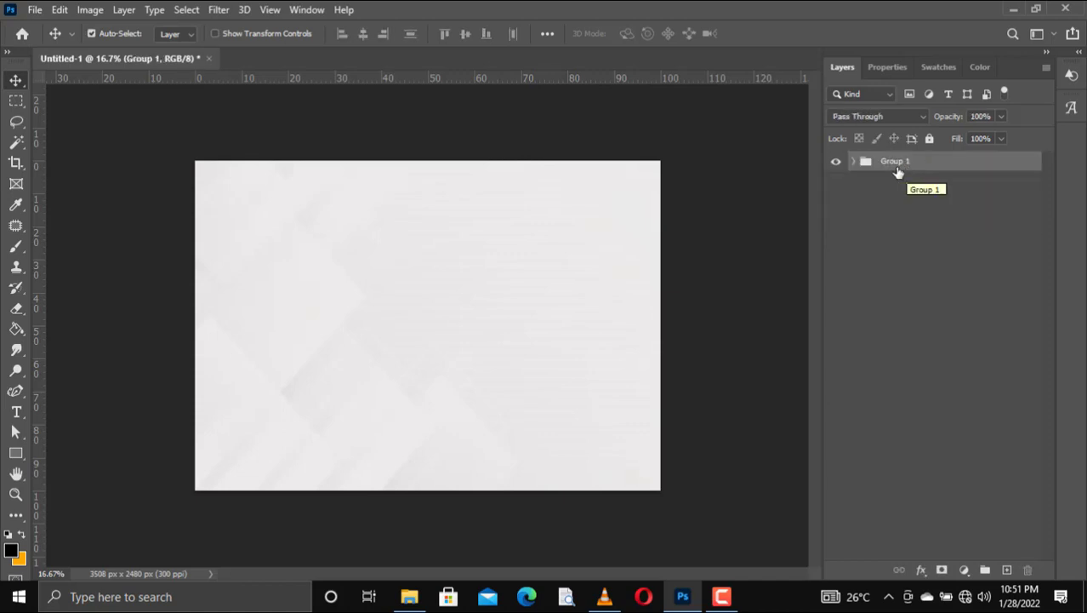
pyautogui.doubleClick(893, 161)
pyautogui.press('Return')
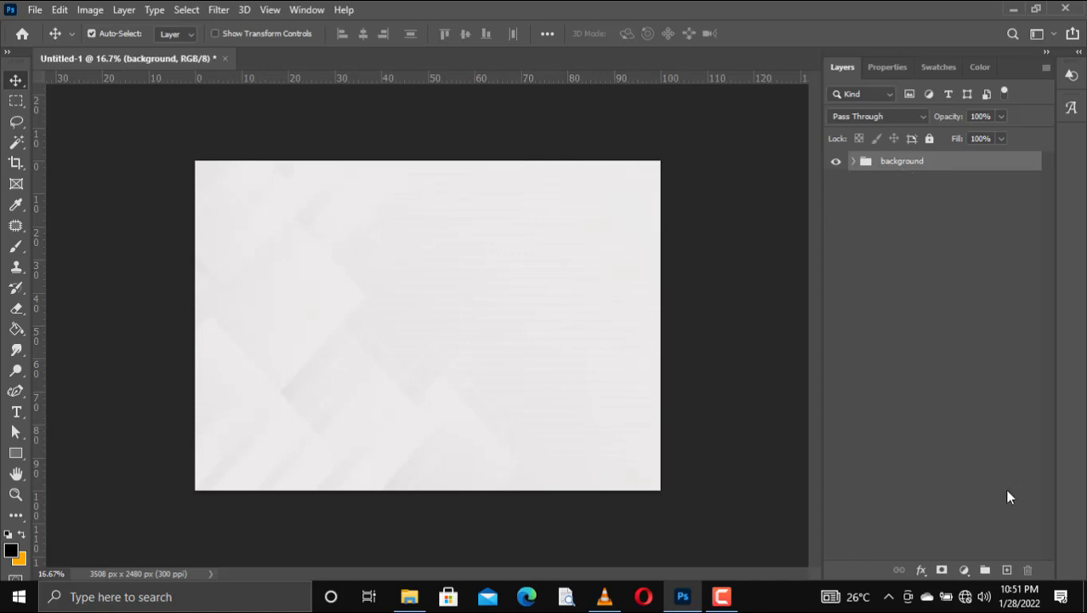
# Step: With the Pen tool, place triangle anchors on the page's left edge and bottom edge
pyautogui.click(15, 458)
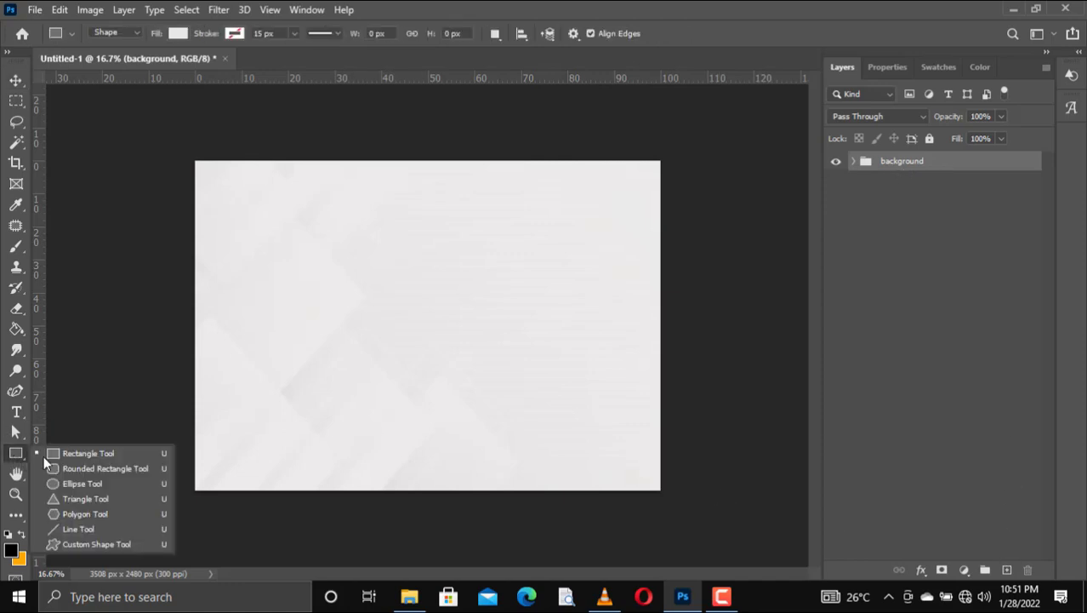
pyautogui.rightClick(16, 393)
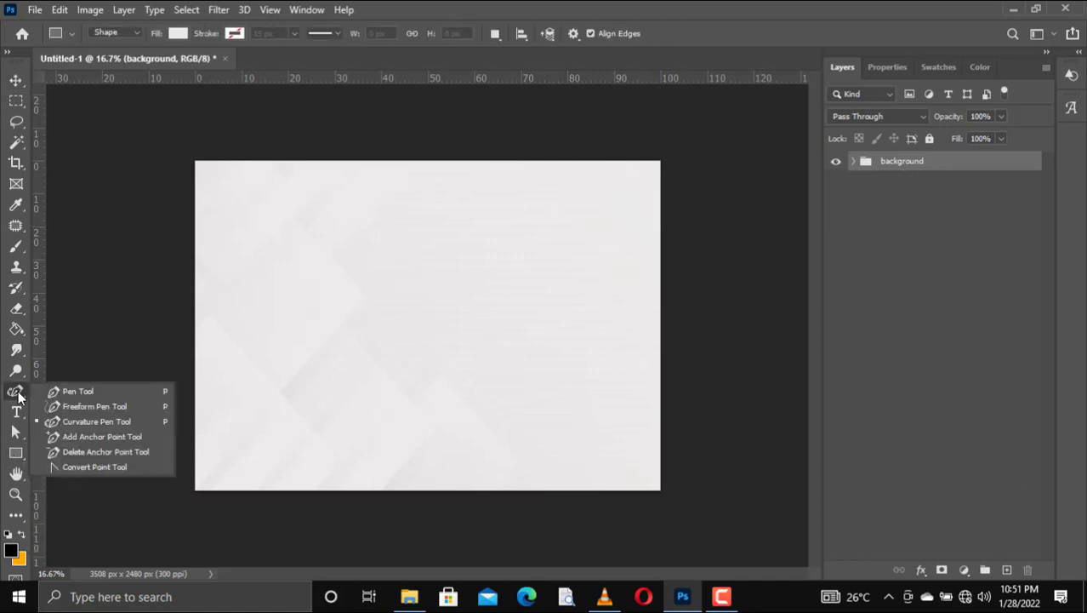
pyautogui.click(78, 391)
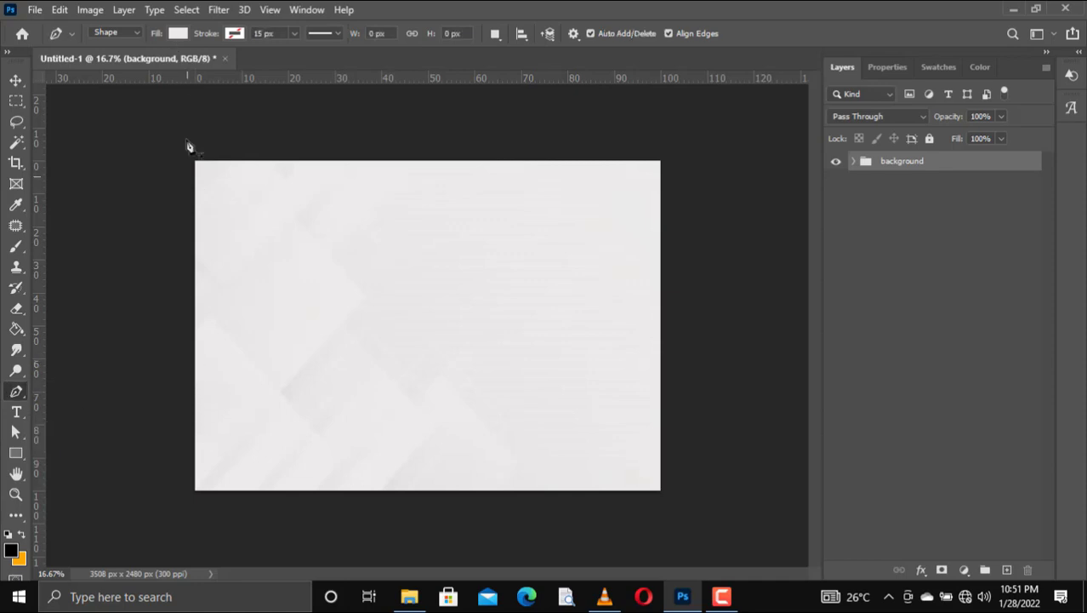
pyautogui.click(195, 366)
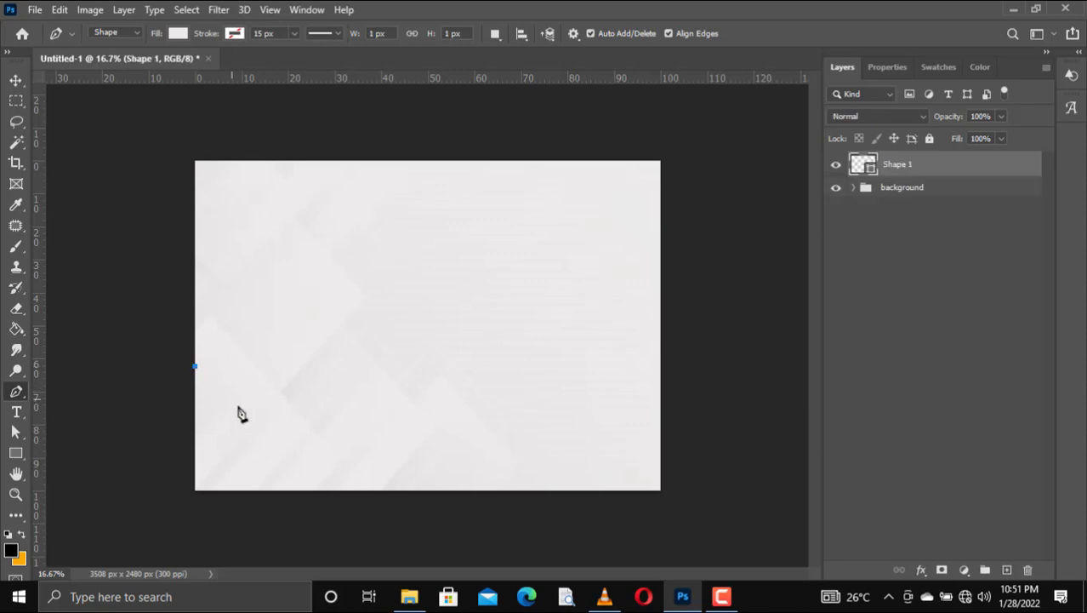
pyautogui.click(307, 492)
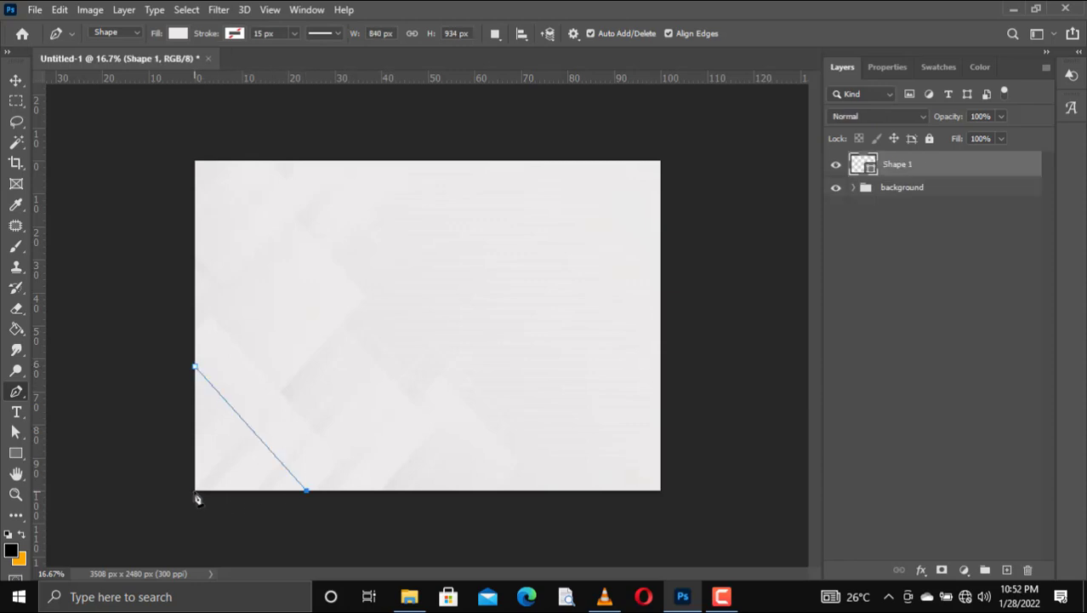
# Step: Fill the corner triangle with the dark blue gradient preset
pyautogui.click(178, 33)
pyautogui.click(258, 117)
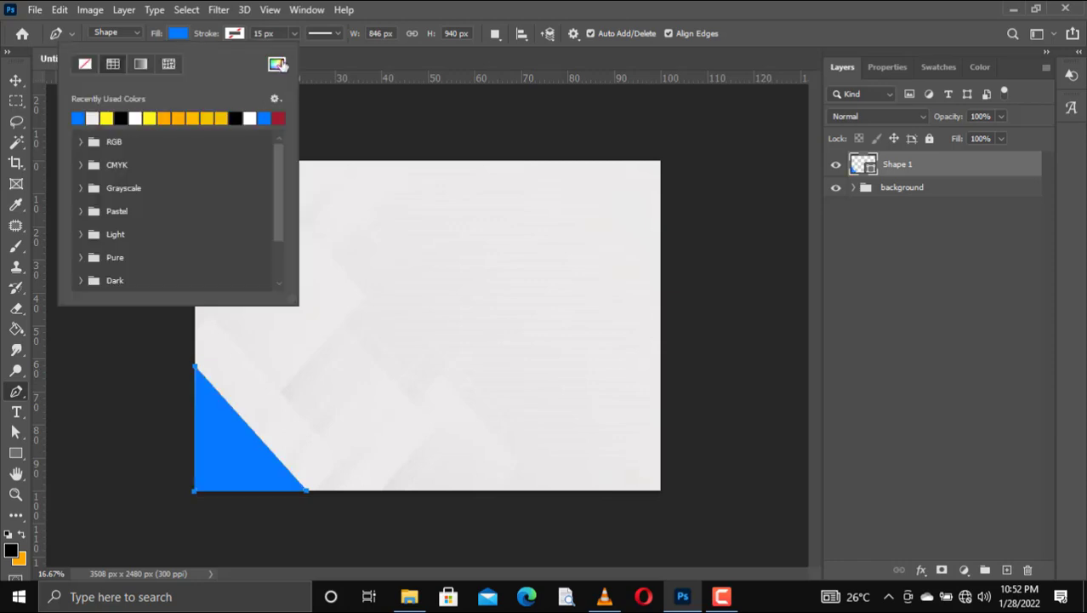
pyautogui.click(277, 65)
pyautogui.moveTo(845, 333); pyautogui.dragTo(845, 325)
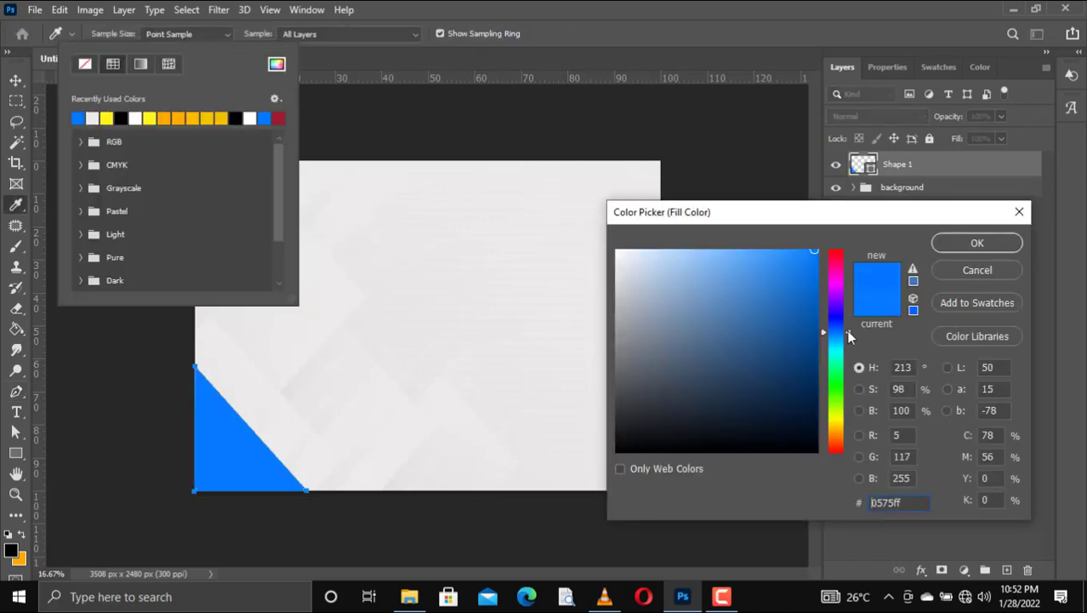
pyautogui.click(970, 270)
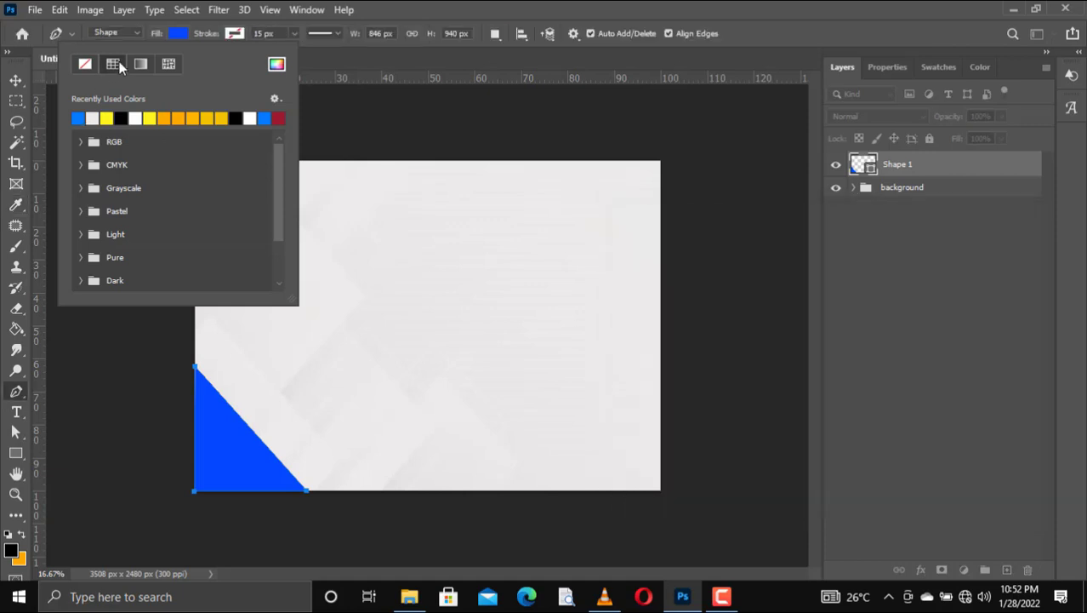
pyautogui.click(139, 65)
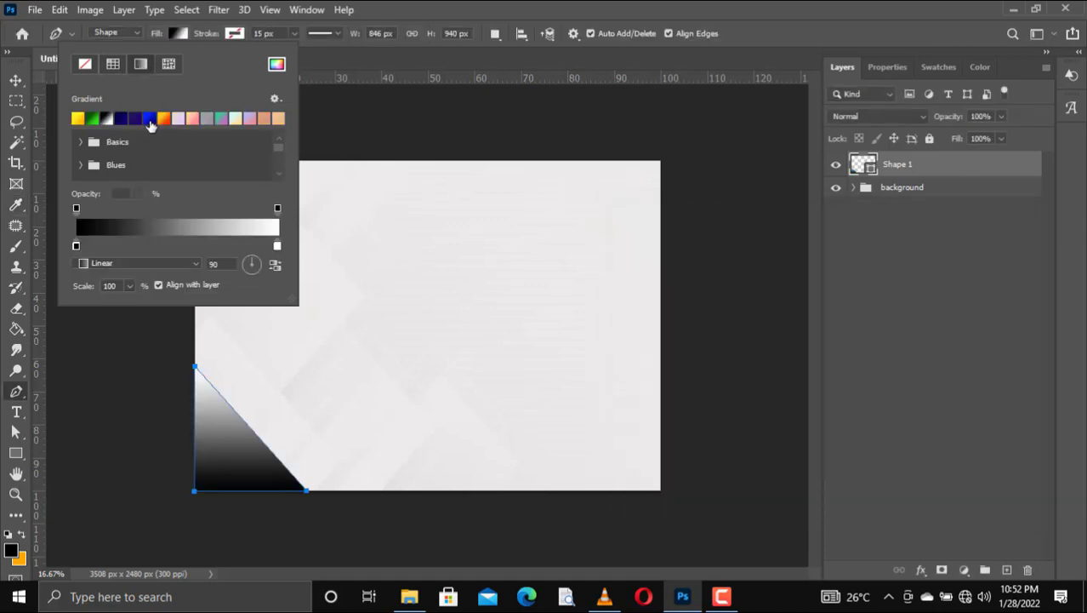
pyautogui.click(134, 123)
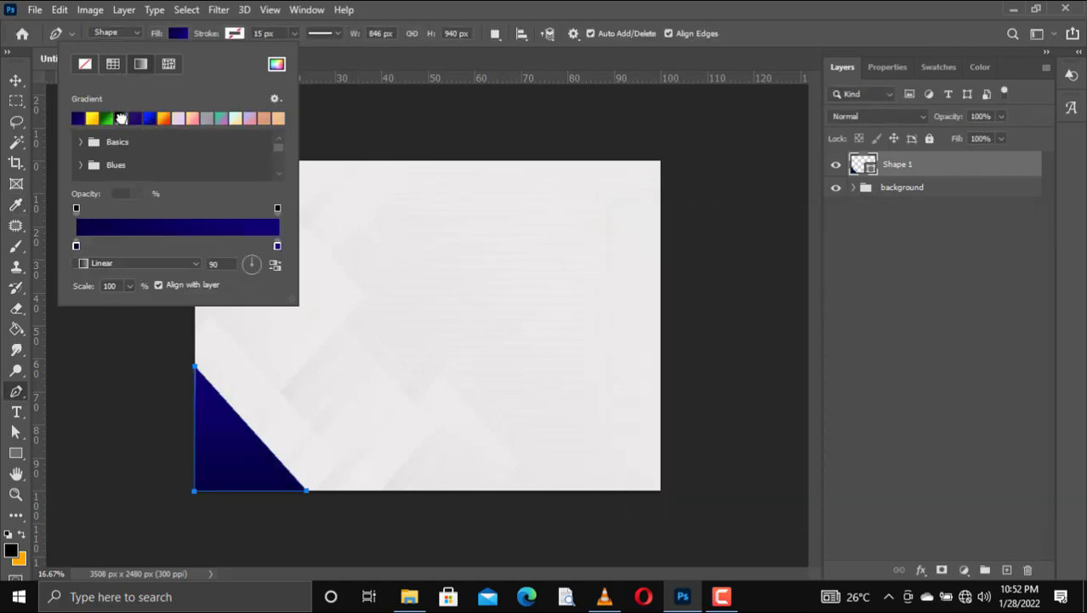
# Step: Set gradient scale to 155%, reverse it, make the right stop #1d03db, and nudge the triangle left
pyautogui.click(130, 286)
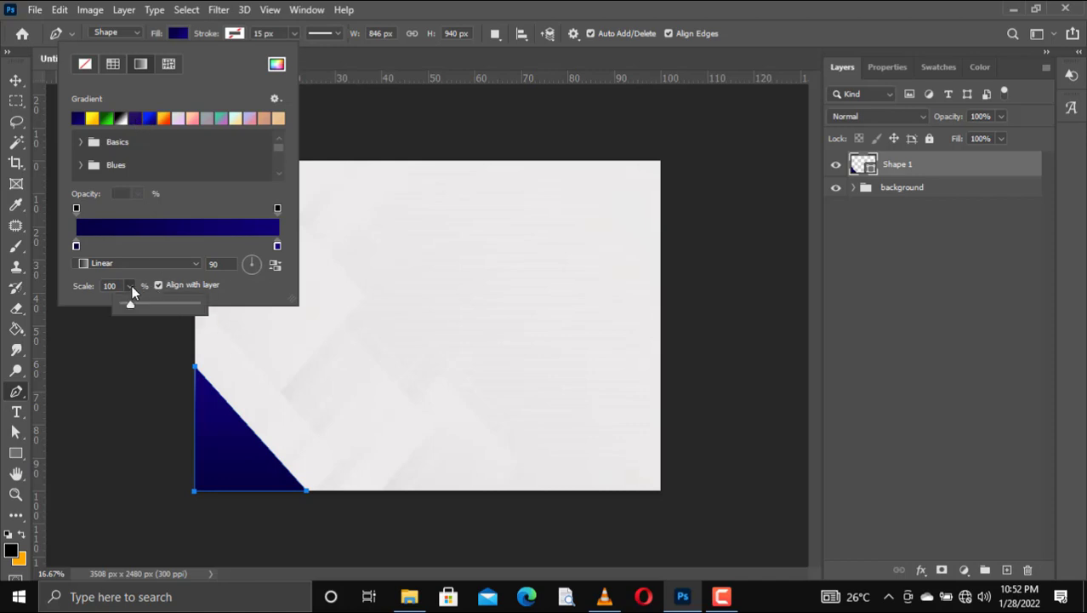
pyautogui.moveTo(137, 304); pyautogui.dragTo(133, 305)
pyautogui.click(275, 266)
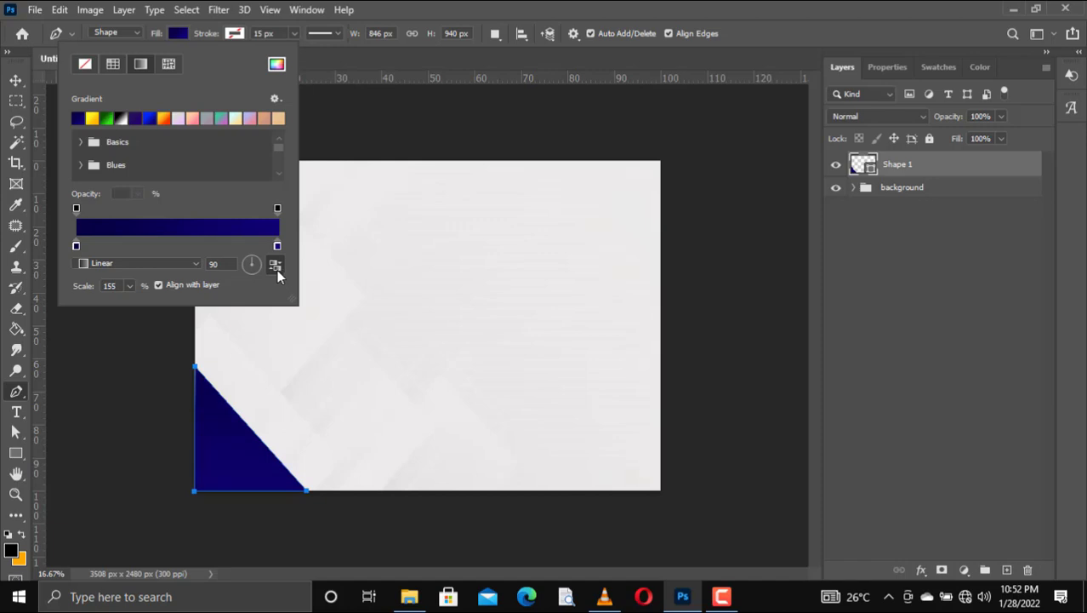
pyautogui.doubleClick(277, 247)
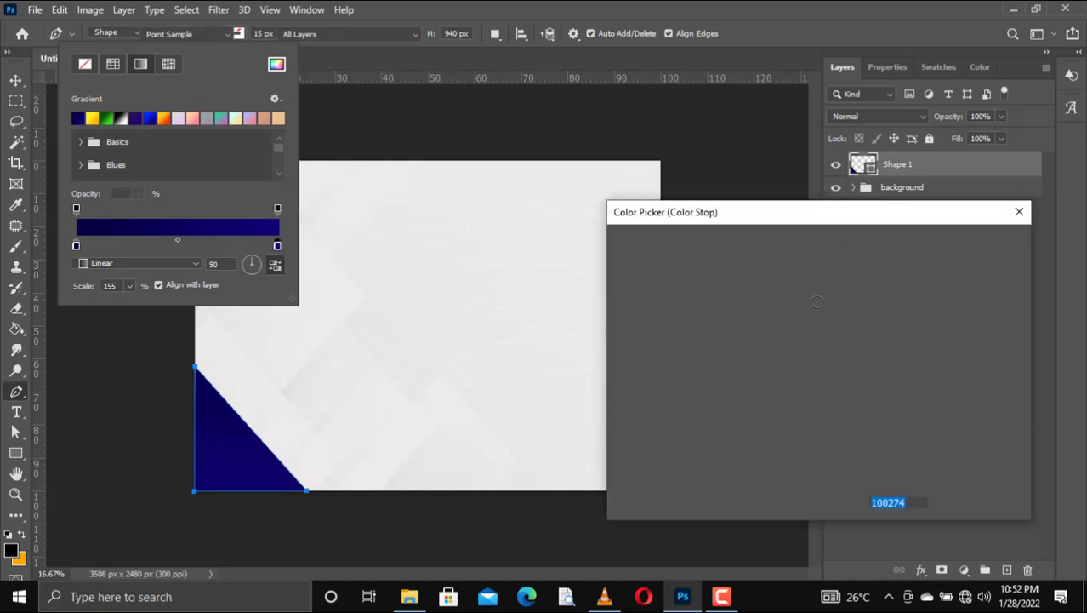
pyautogui.click(815, 278)
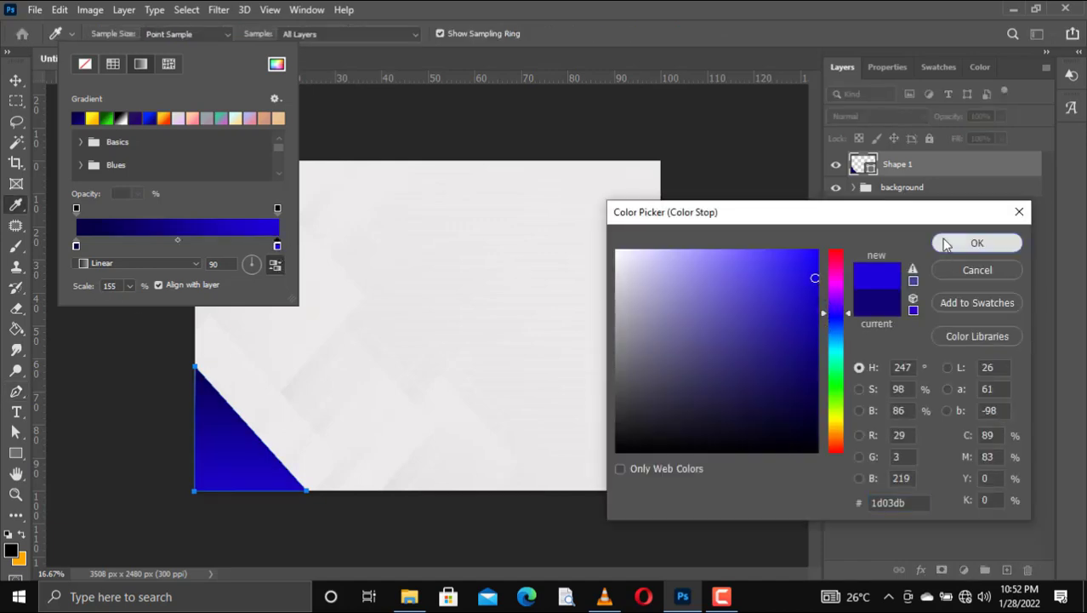
pyautogui.click(976, 244)
pyautogui.click(16, 80)
pyautogui.click(259, 460)
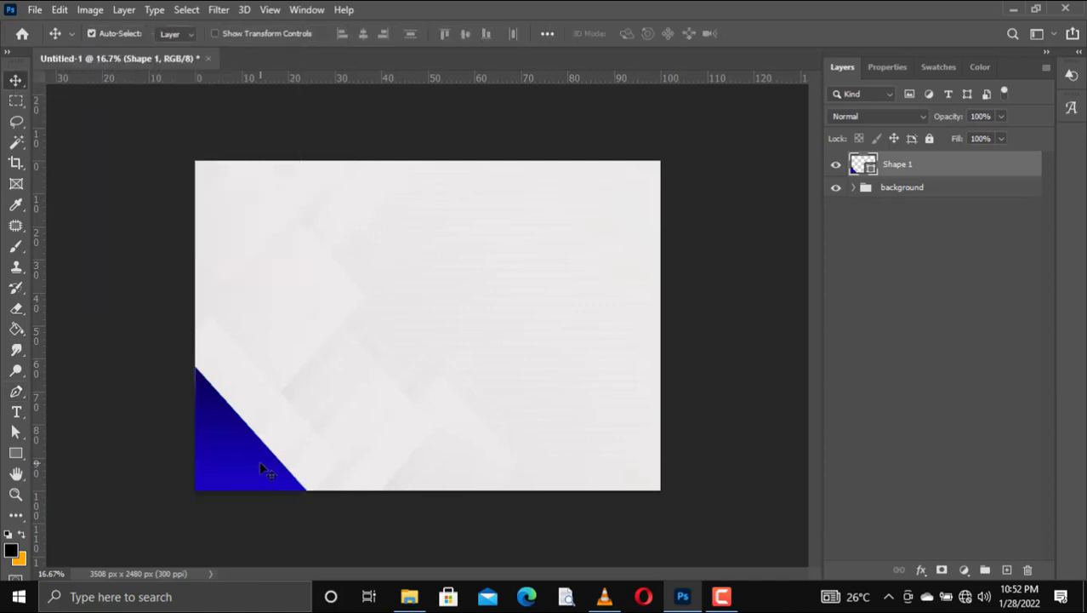
pyautogui.hotkey('shift', 'Left')
pyautogui.hotkey('shift', 'Left')
# Step: Draw a rectangle, fill it with solid bright blue, and move it to the page's left edge
pyautogui.click(17, 453)
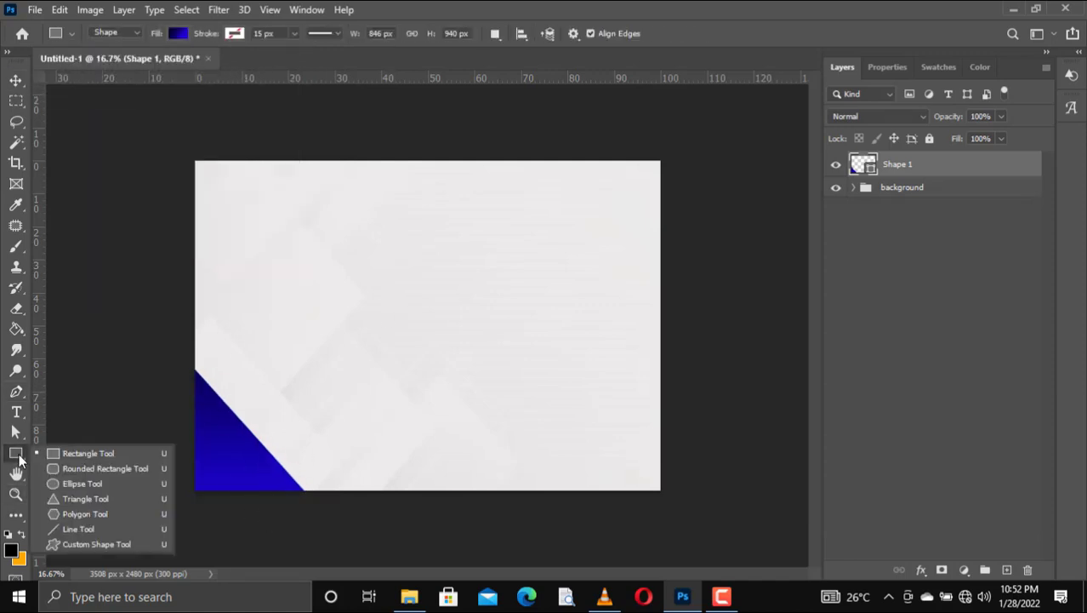
pyautogui.click(75, 453)
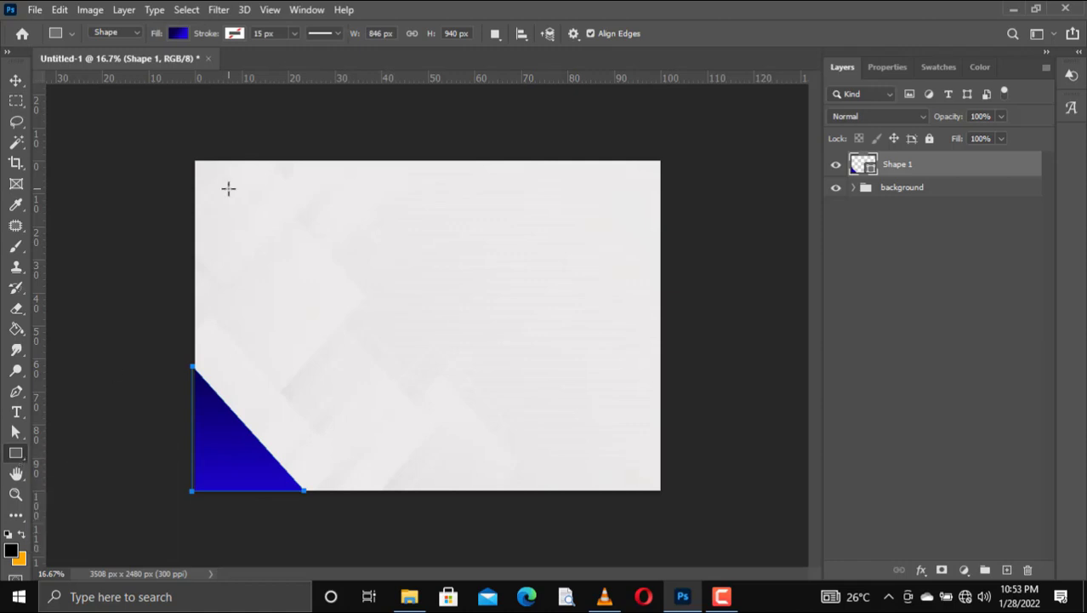
pyautogui.moveTo(265, 341); pyautogui.dragTo(392, 376)
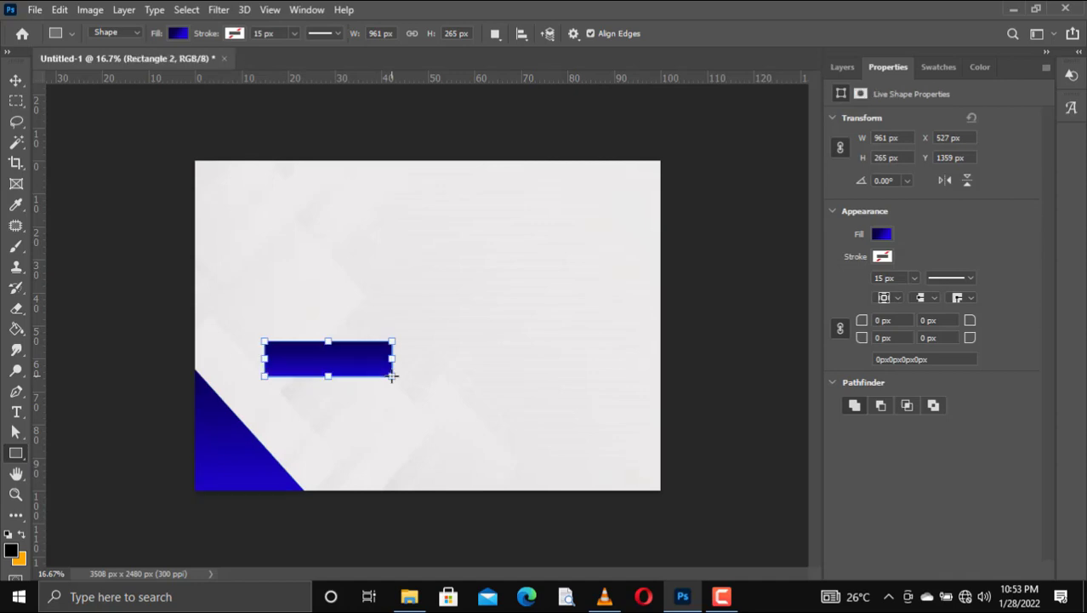
pyautogui.click(177, 34)
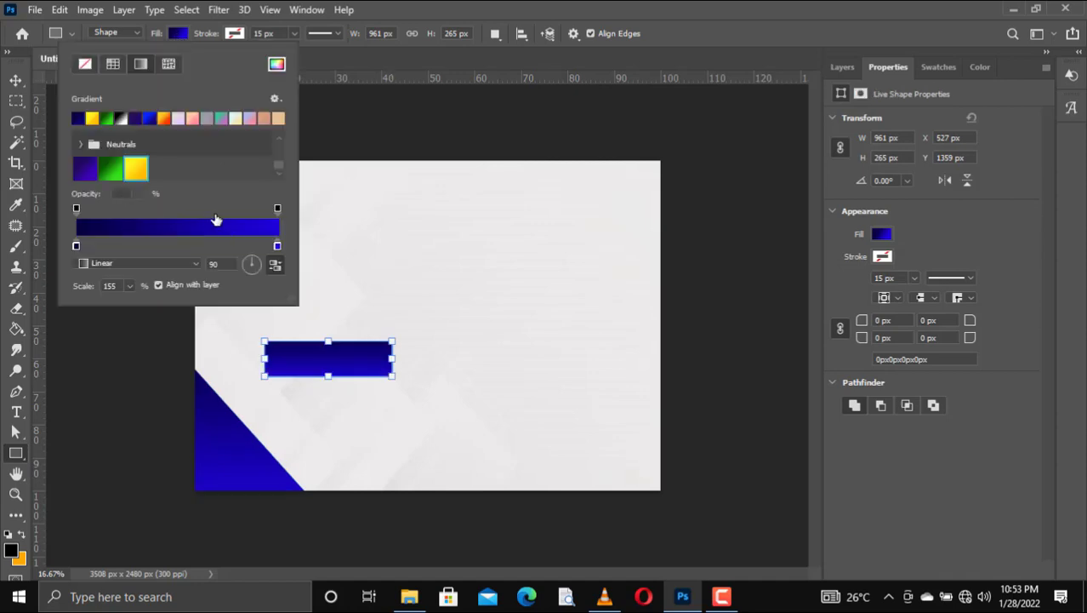
pyautogui.click(113, 65)
pyautogui.click(93, 117)
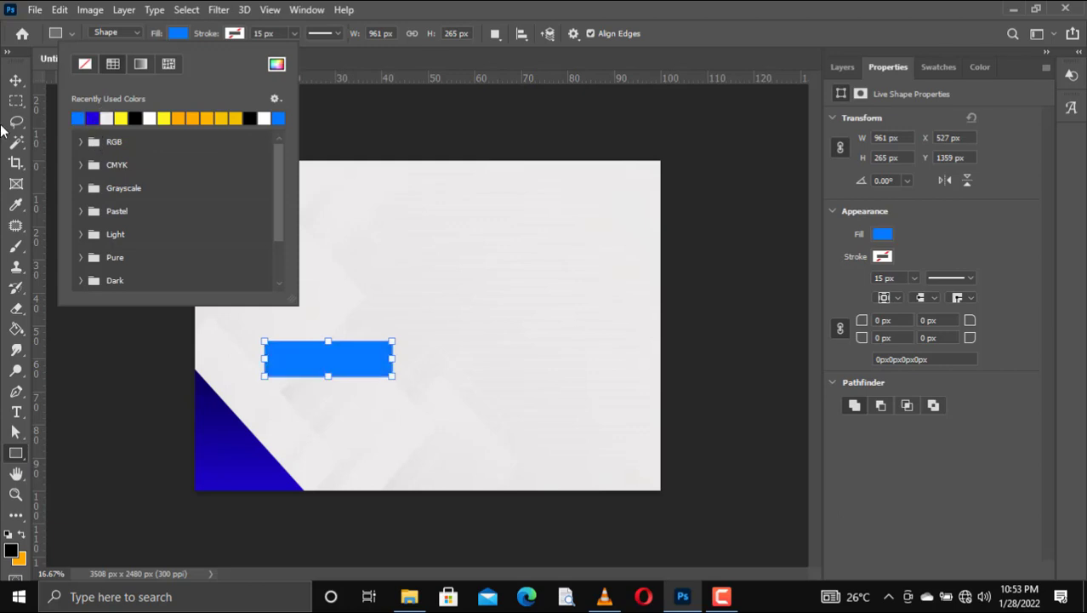
pyautogui.click(16, 80)
pyautogui.click(16, 80)
pyautogui.moveTo(323, 376); pyautogui.dragTo(247, 369)
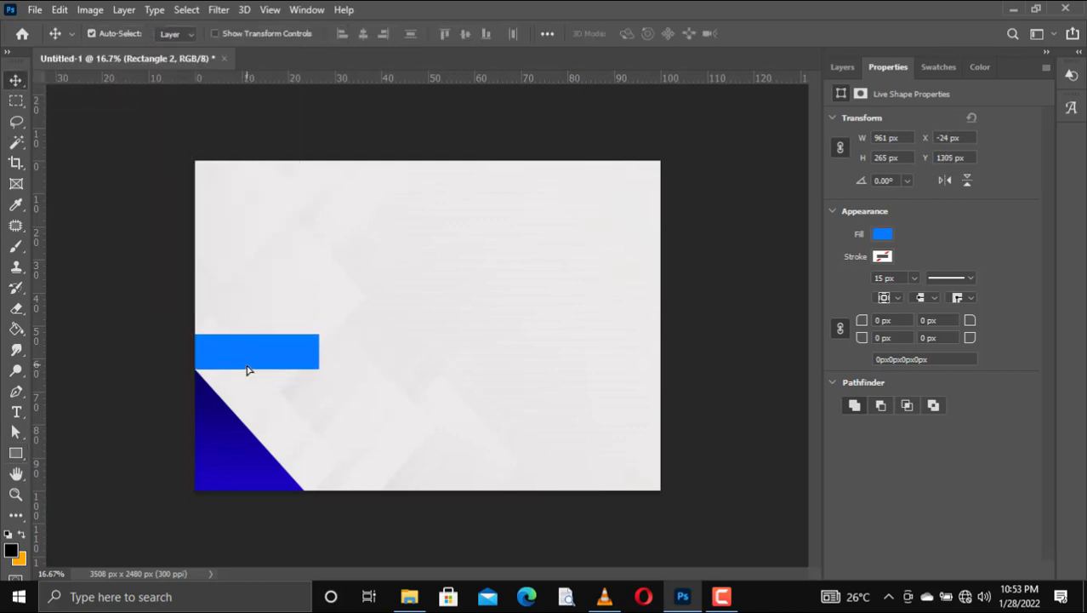
pyautogui.hotkey('ctrl', 't')
# Step: Rotate the blue rectangle about 48° and place it along the triangle's diagonal edge
pyautogui.rightClick(253, 364)
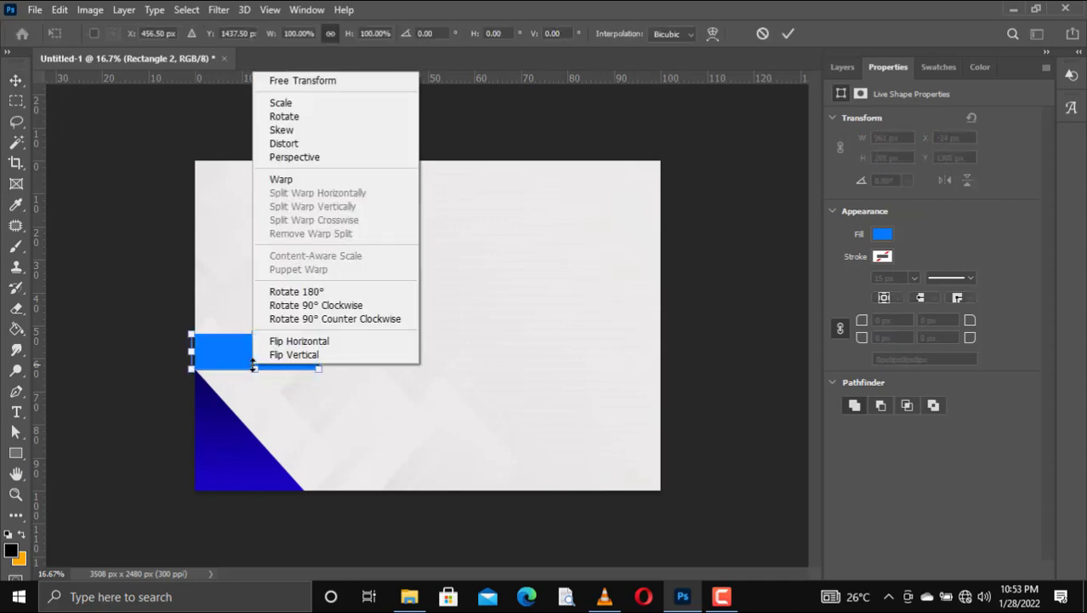
pyautogui.click(225, 363)
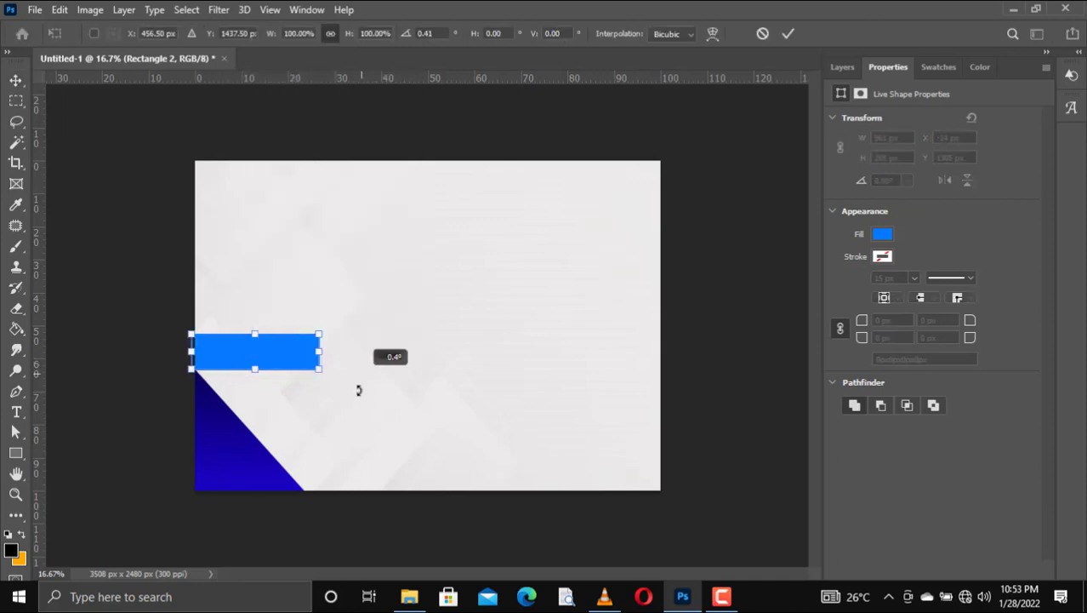
pyautogui.moveTo(356, 388); pyautogui.dragTo(308, 456)
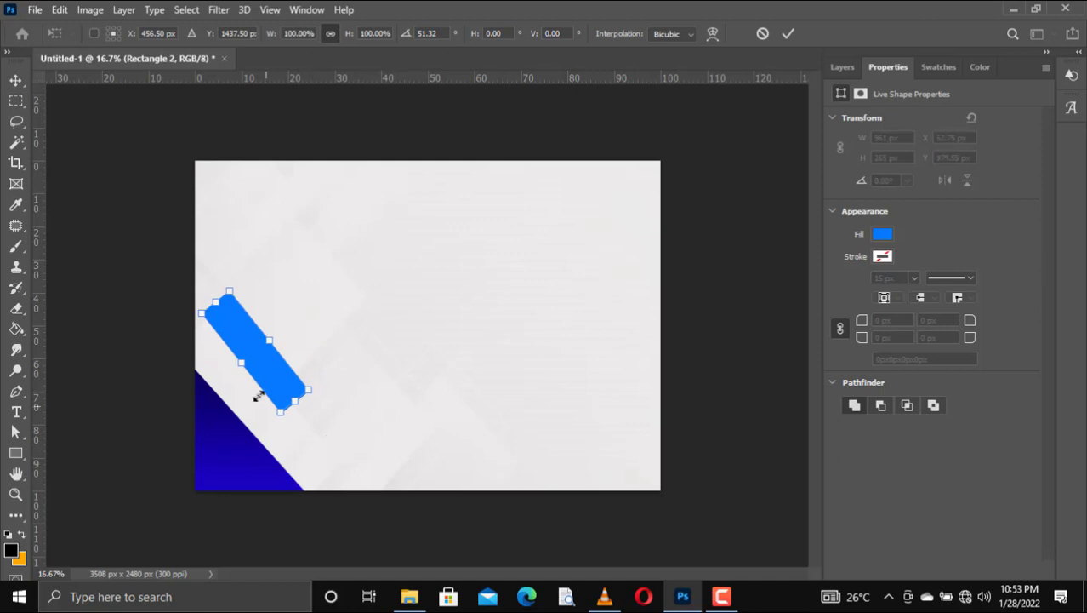
pyautogui.moveTo(260, 384); pyautogui.dragTo(230, 383)
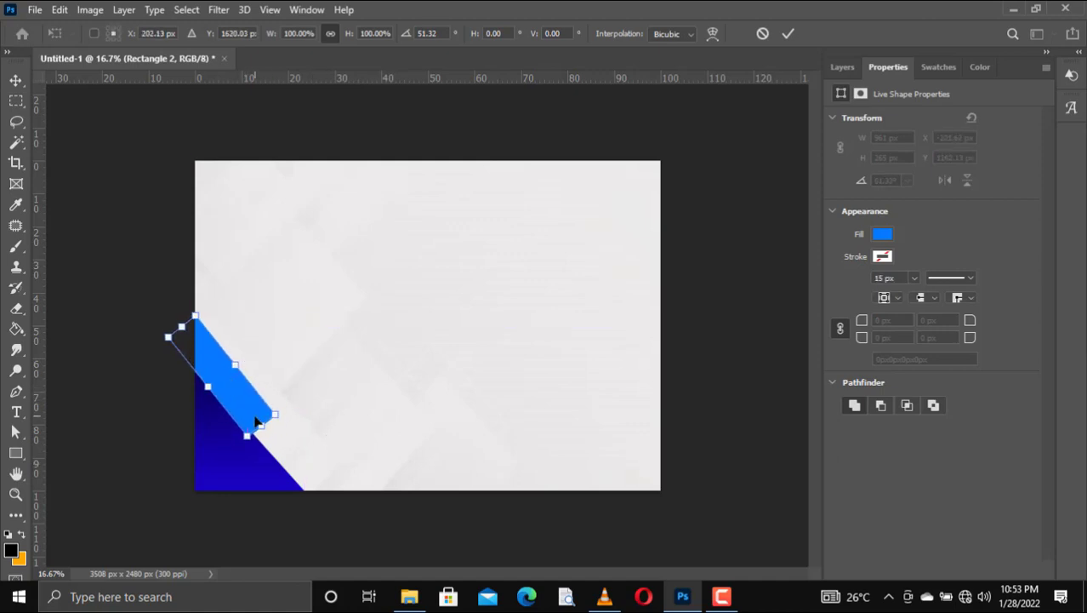
pyautogui.click(789, 36)
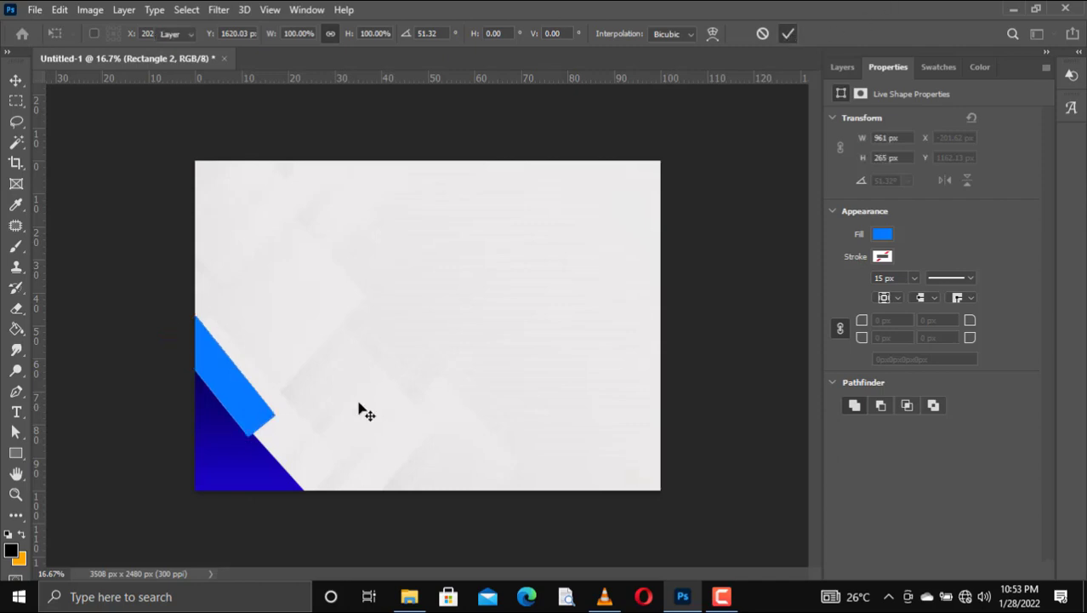
pyautogui.press('Right')
pyautogui.press('Right')
pyautogui.press('Right')
pyautogui.press('Right')
pyautogui.press('Right')
pyautogui.press('Right')
pyautogui.press('Right')
pyautogui.press('Right')
pyautogui.press('Right')
pyautogui.press('Right')
pyautogui.press('Right')
pyautogui.press('Right')
pyautogui.press('Right')
pyautogui.press('Right')
pyautogui.press('Right')
pyautogui.press('Right')
pyautogui.press('Right')
pyautogui.press('Right')
pyautogui.press('Right')
pyautogui.press('Right')
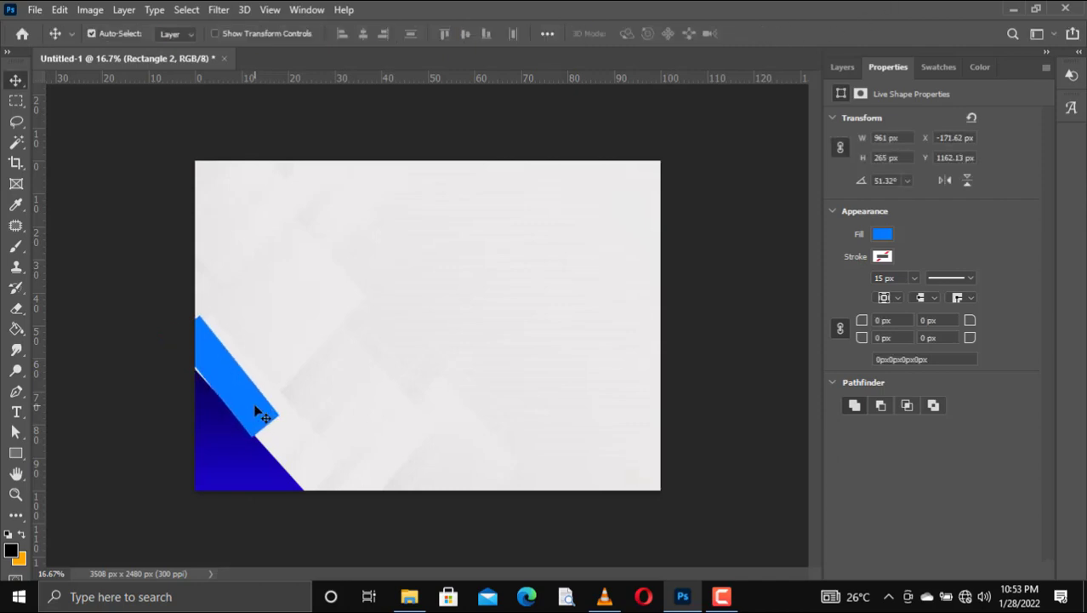
# Step: Fine-tune the stripe's angle to 47.43° and duplicate it as Rectangle 2 copy
pyautogui.hotkey('ctrl', 't')
pyautogui.moveTo(320, 302); pyautogui.dragTo(319, 300)
pyautogui.press('Return')
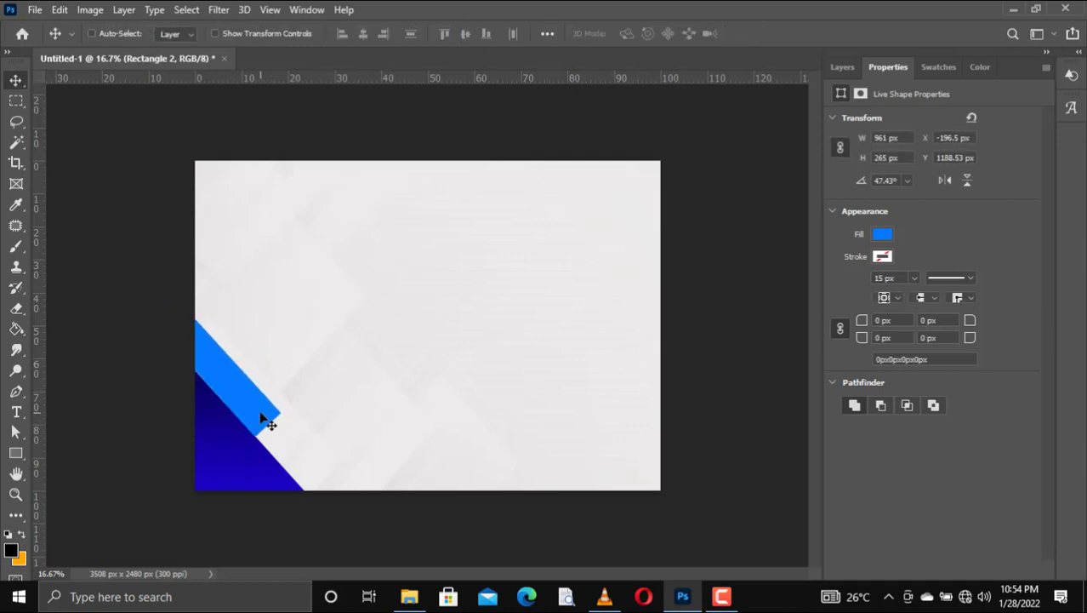
pyautogui.hotkey('ctrl', 'j')
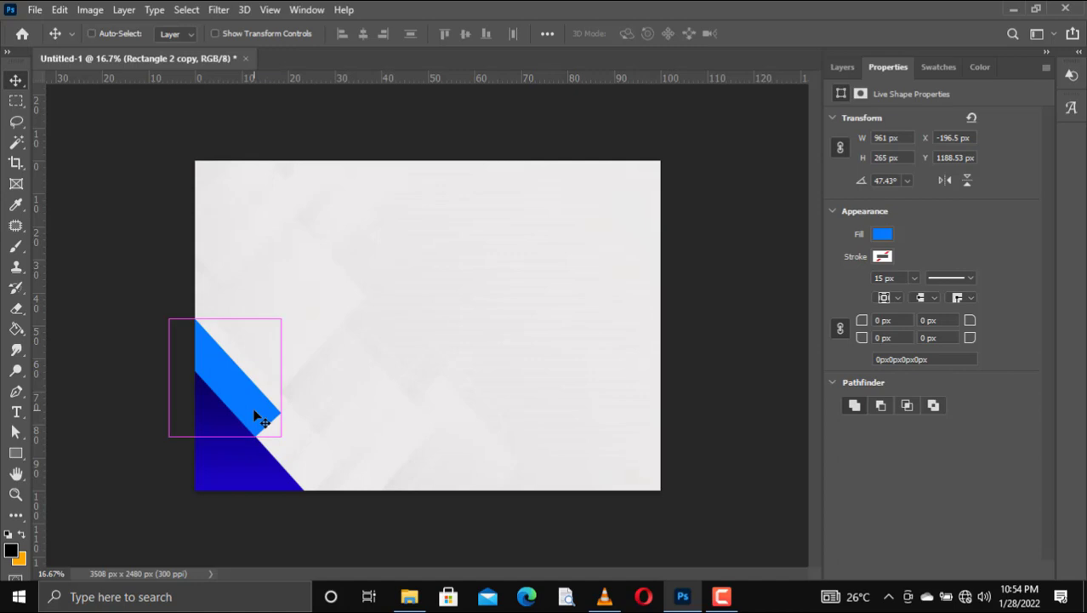
# Step: Duplicate Rectangle 2 and move the copy down-right along the diagonal
pyautogui.hotkey('ctrl', 't')
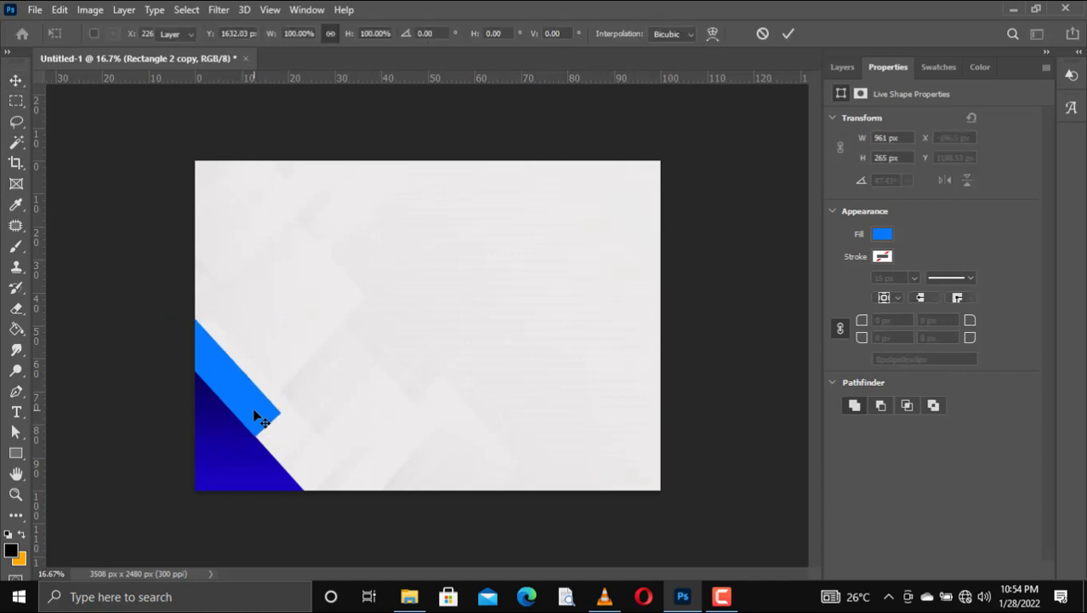
pyautogui.hotkey('ctrl', 'z')
pyautogui.hotkey('ctrl', 'z')
pyautogui.click(840, 70)
pyautogui.rightClick(900, 168)
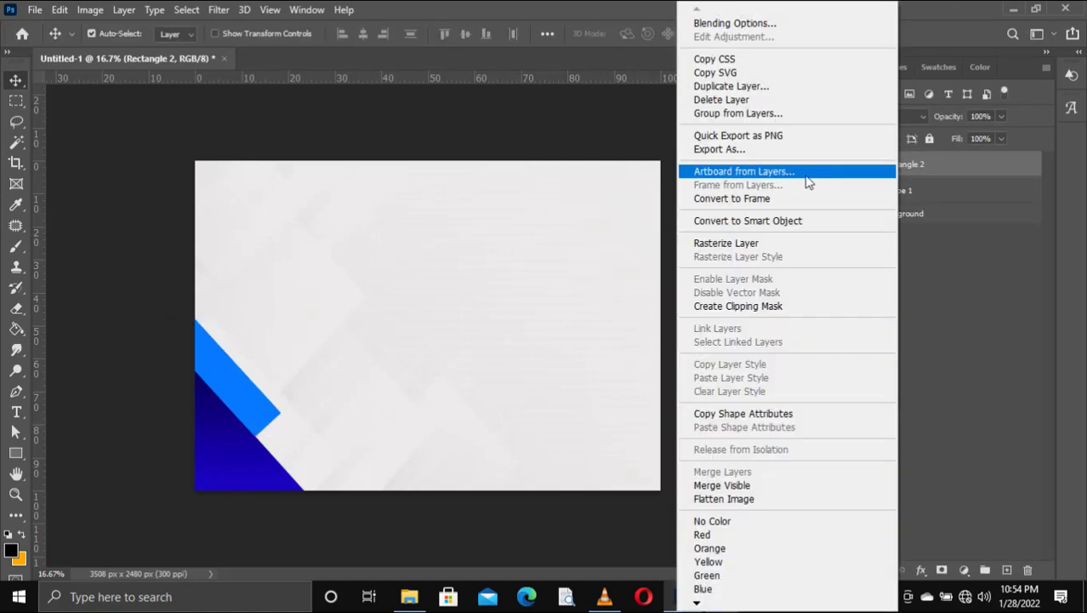
pyautogui.click(861, 174)
pyautogui.moveTo(862, 174); pyautogui.dragTo(1007, 570)
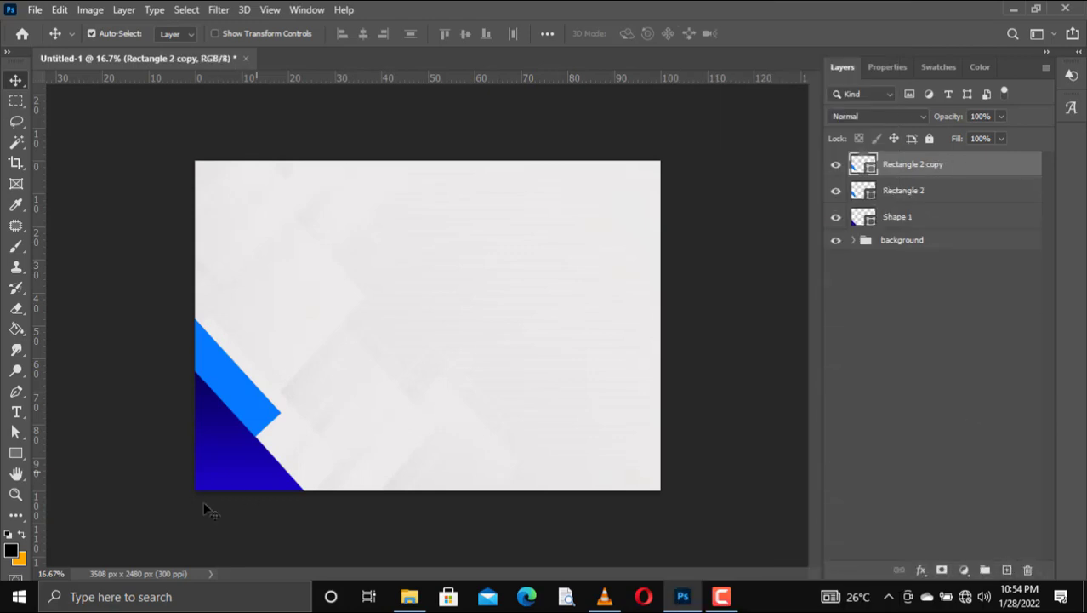
pyautogui.moveTo(242, 395); pyautogui.dragTo(320, 451)
# Step: Rotate the copied stripe to nearly upright and move it toward the page's left edge
pyautogui.hotkey('ctrl', 't')
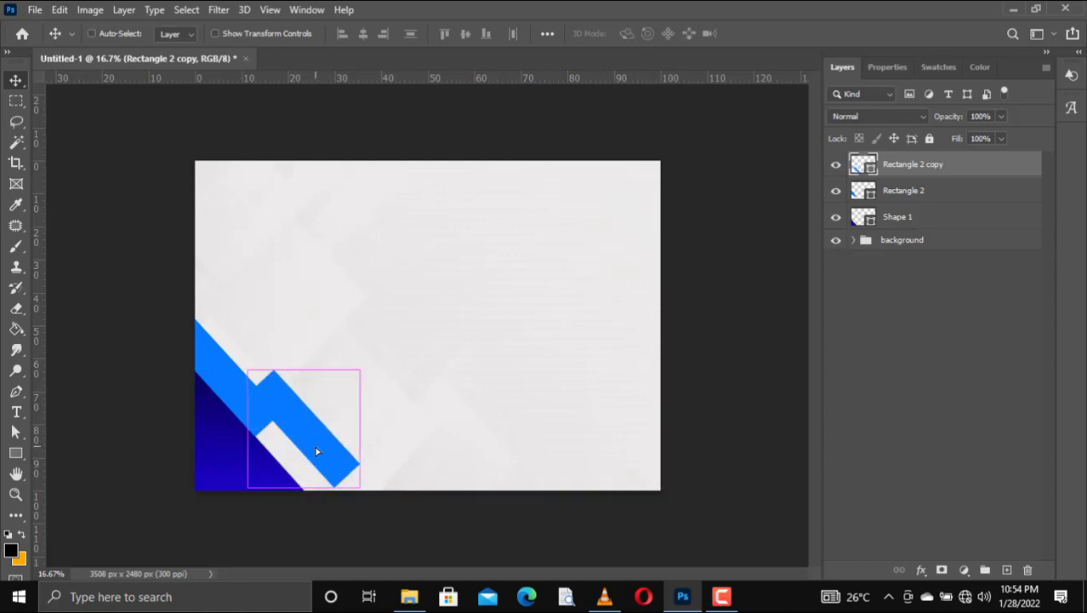
pyautogui.moveTo(398, 379); pyautogui.dragTo(343, 295)
pyautogui.moveTo(308, 439); pyautogui.dragTo(251, 440)
pyautogui.moveTo(359, 433); pyautogui.dragTo(355, 396)
pyautogui.moveTo(255, 410); pyautogui.dragTo(223, 418)
pyautogui.moveTo(320, 405); pyautogui.dragTo(331, 413)
pyautogui.moveTo(217, 437); pyautogui.dragTo(221, 442)
pyautogui.moveTo(339, 337); pyautogui.dragTo(339, 343)
pyautogui.click(16, 83)
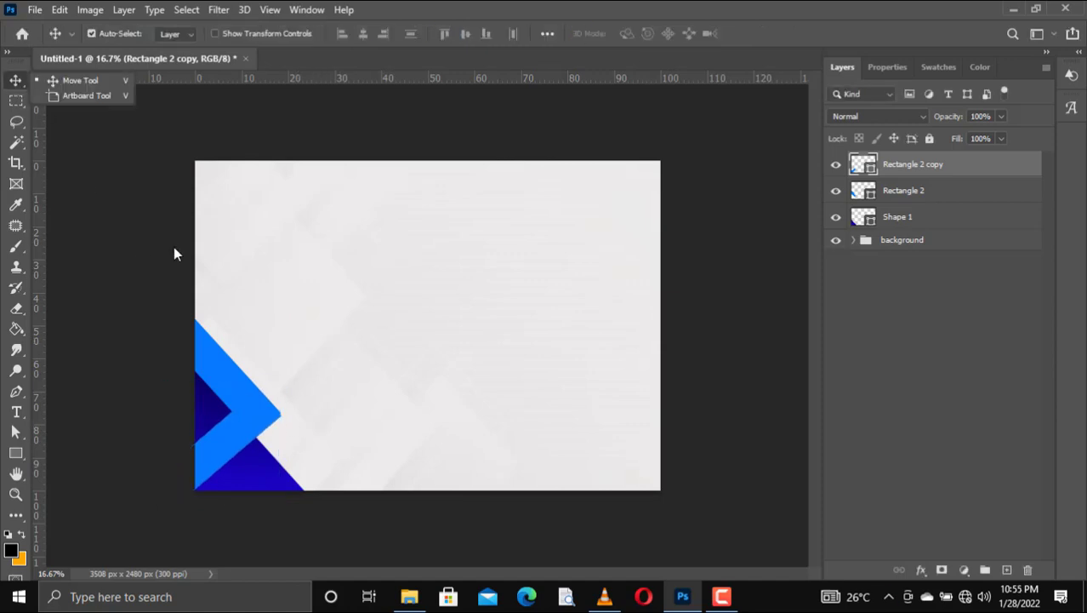
pyautogui.click(223, 459)
# Step: Adjust the copy's angle and shift it right to meet the other bar, forming a chevron
pyautogui.hotkey('shift', 'Up')
pyautogui.hotkey('shift', 'Up')
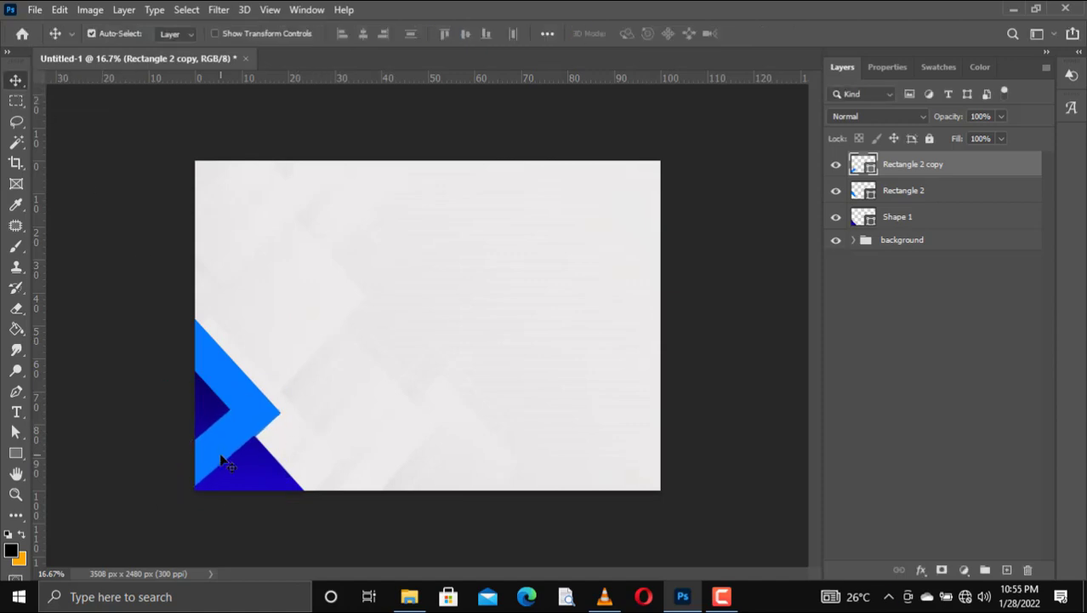
pyautogui.hotkey('ctrl', 't')
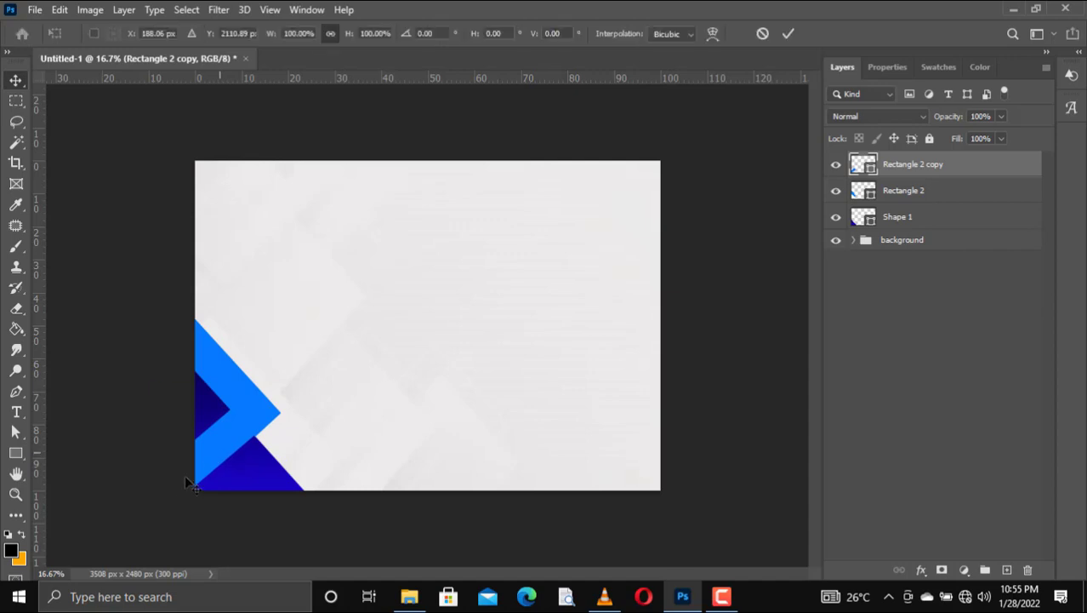
pyautogui.moveTo(130, 496); pyautogui.dragTo(134, 499)
pyautogui.moveTo(239, 435); pyautogui.dragTo(257, 430)
pyautogui.press('Return')
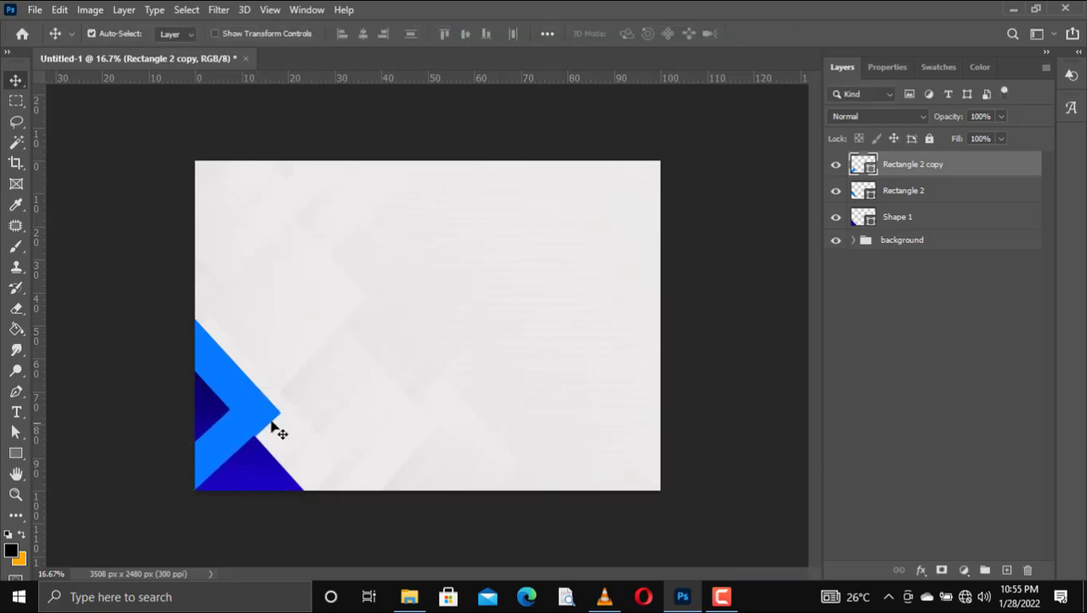
# Step: Try Hard Light on the bar copy, then rasterize both chevron bars and merge them into Rectangle 2 copy
pyautogui.click(862, 120)
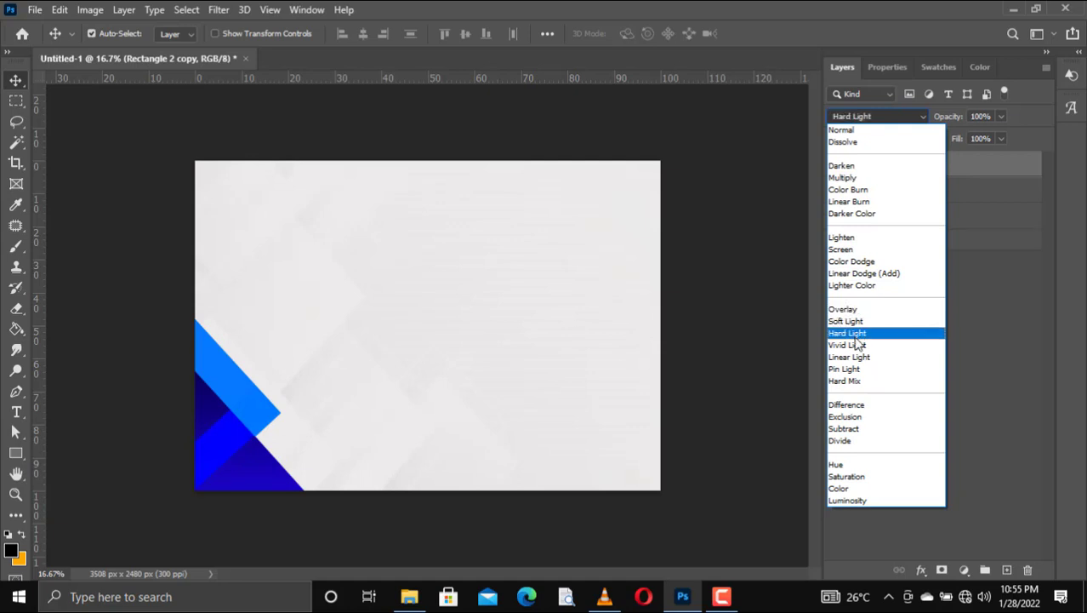
pyautogui.click(855, 337)
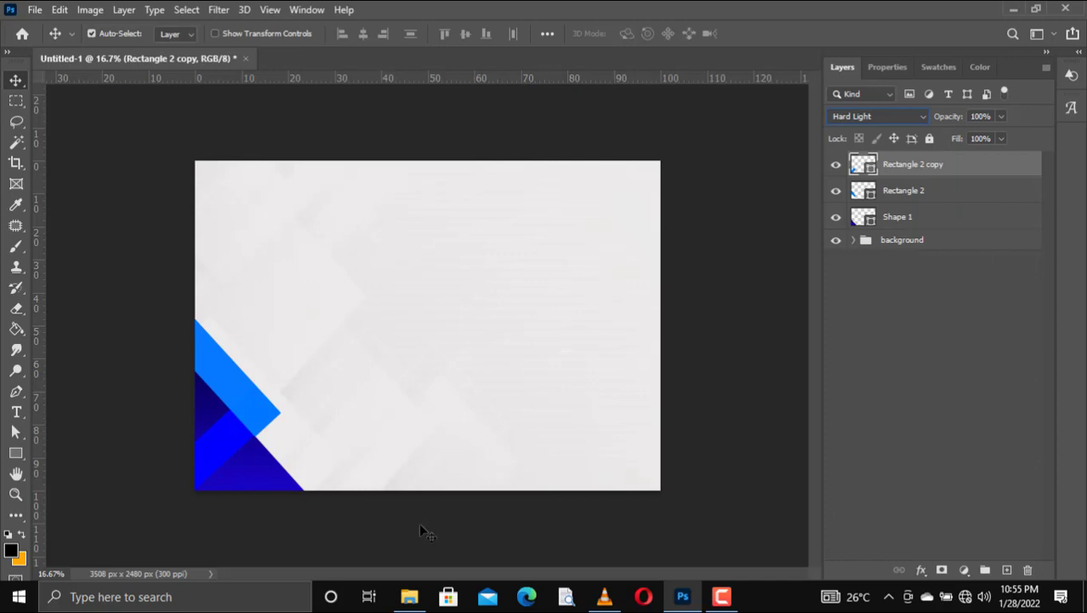
pyautogui.keyDown('shift'); pyautogui.click(910, 201); pyautogui.keyUp('shift')
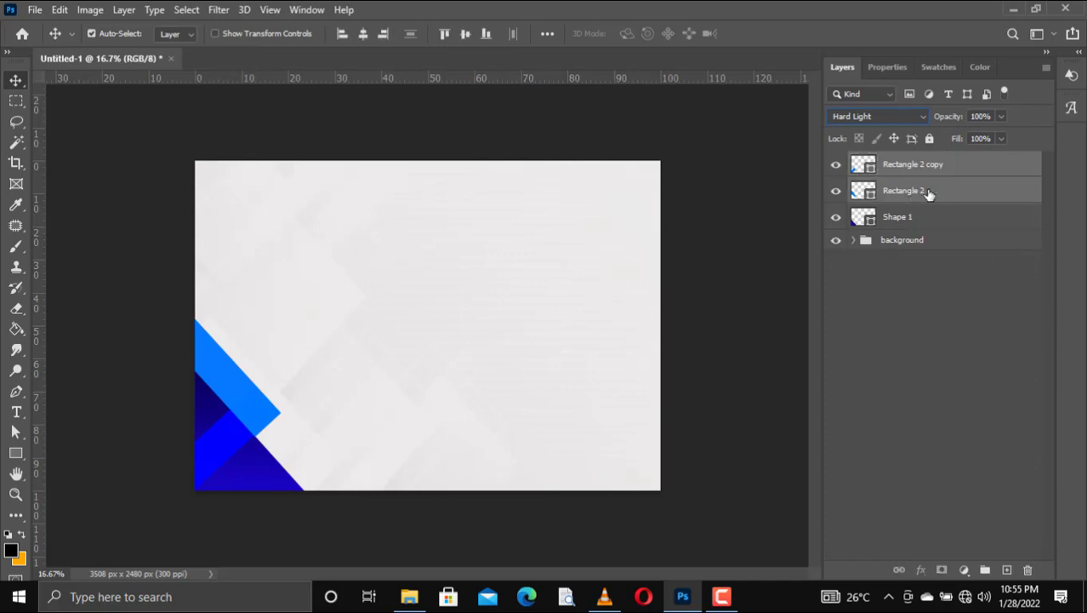
pyautogui.rightClick(930, 192)
pyautogui.click(779, 471)
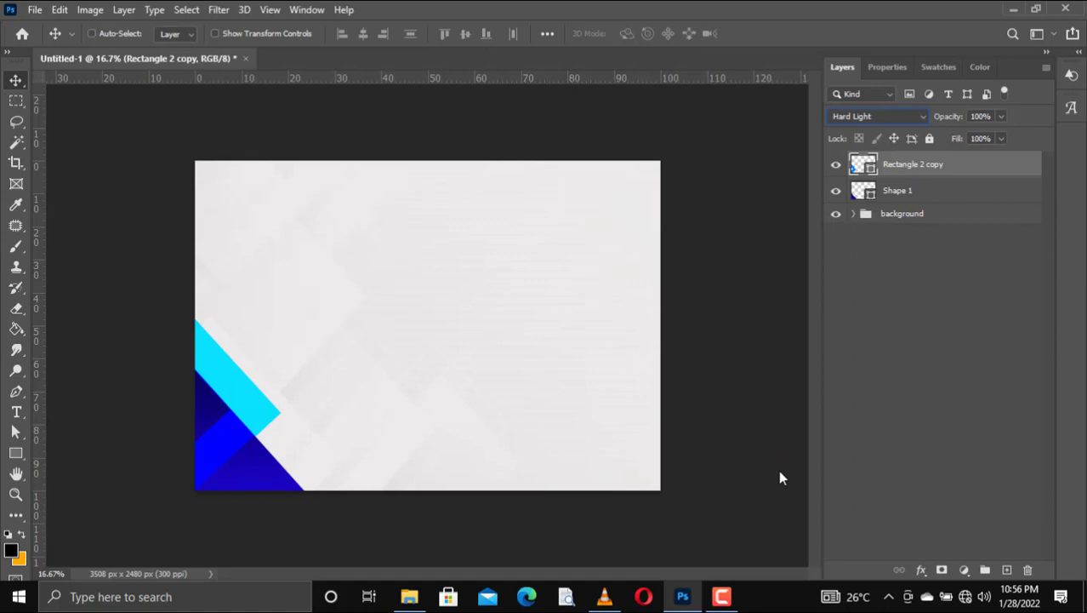
pyautogui.hotkey('ctrl', 'z')
pyautogui.rightClick(919, 191)
pyautogui.click(775, 242)
pyautogui.rightClick(857, 190)
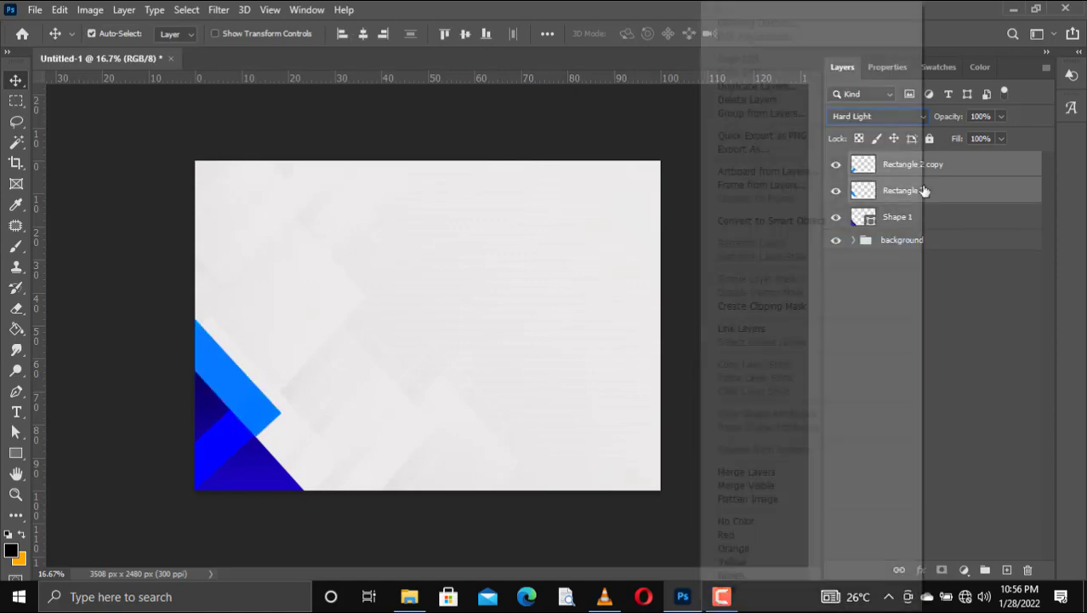
pyautogui.click(776, 470)
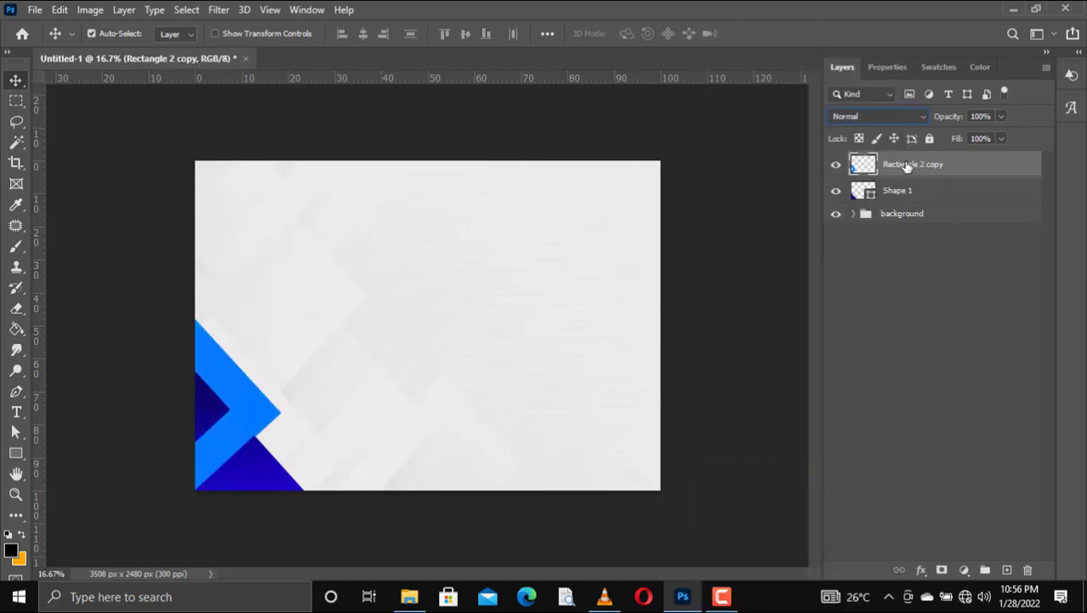
# Step: Try a horizontally flipped duplicate of the chevron, then undo the move and delete the copy
pyautogui.hotkey('ctrl', 'j')
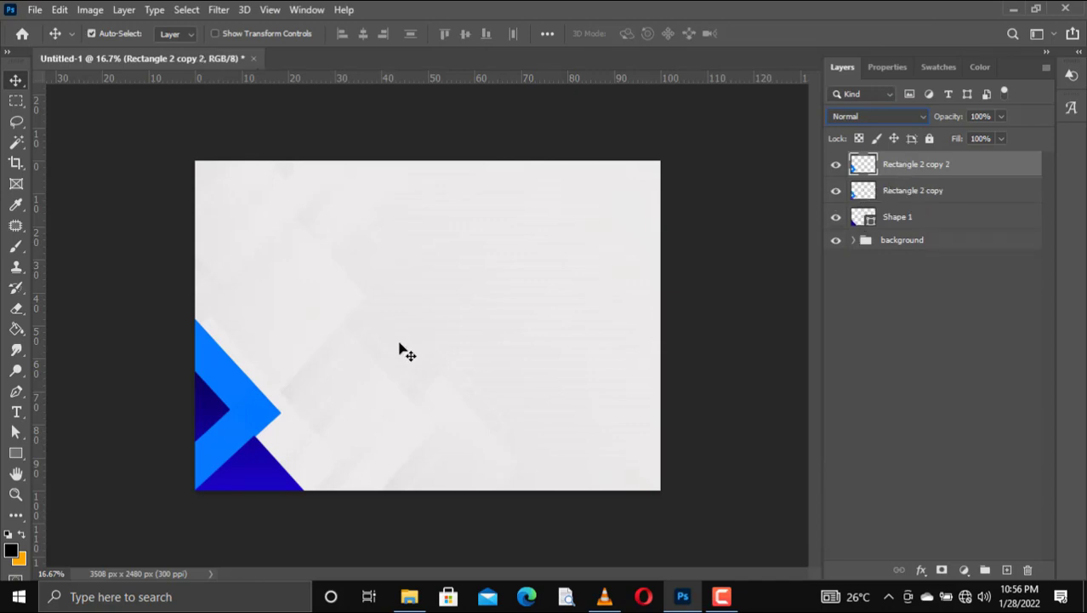
pyautogui.hotkey('ctrl', 'e')
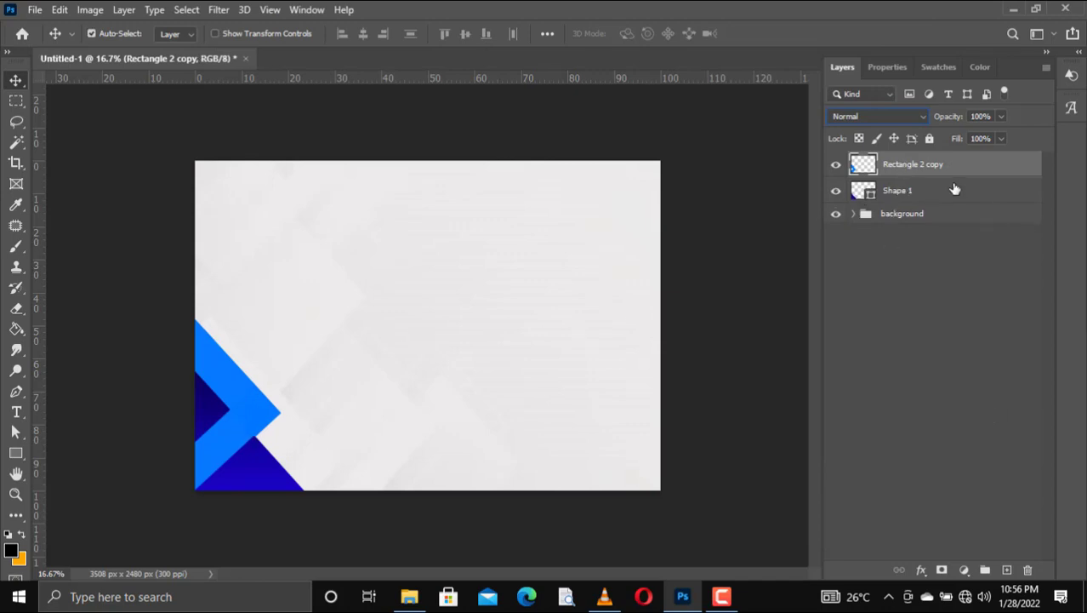
pyautogui.hotkey('ctrl', 'j')
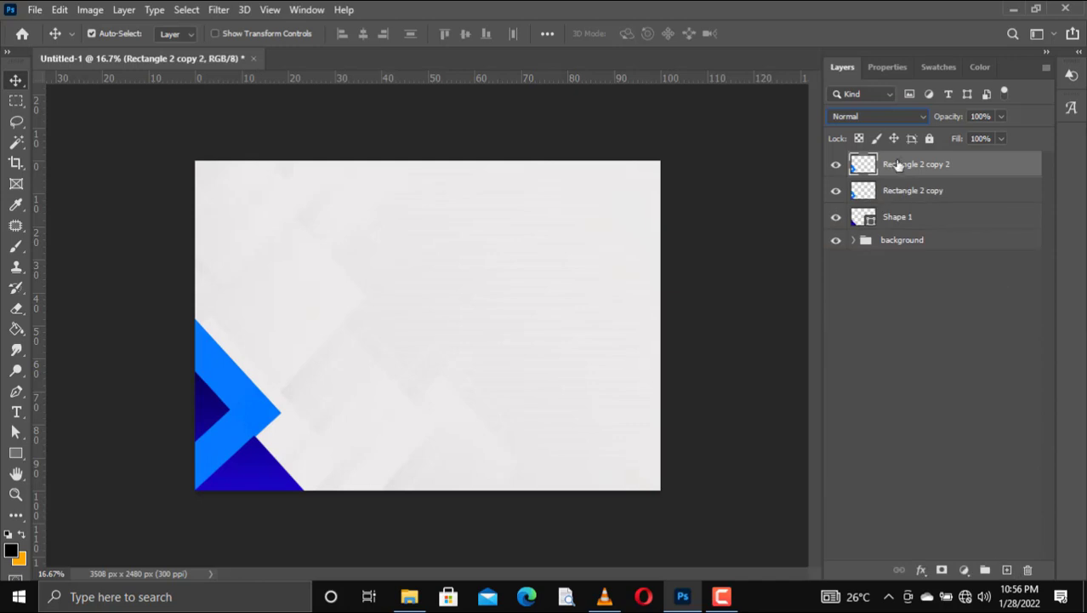
pyautogui.hotkey('ctrl', 't')
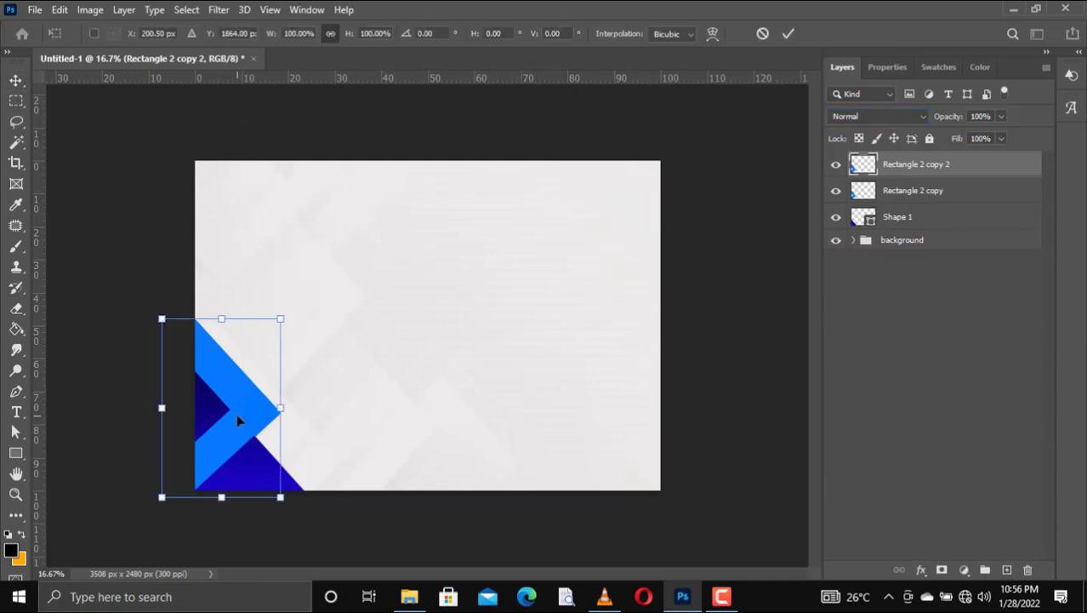
pyautogui.rightClick(238, 420)
pyautogui.click(306, 393)
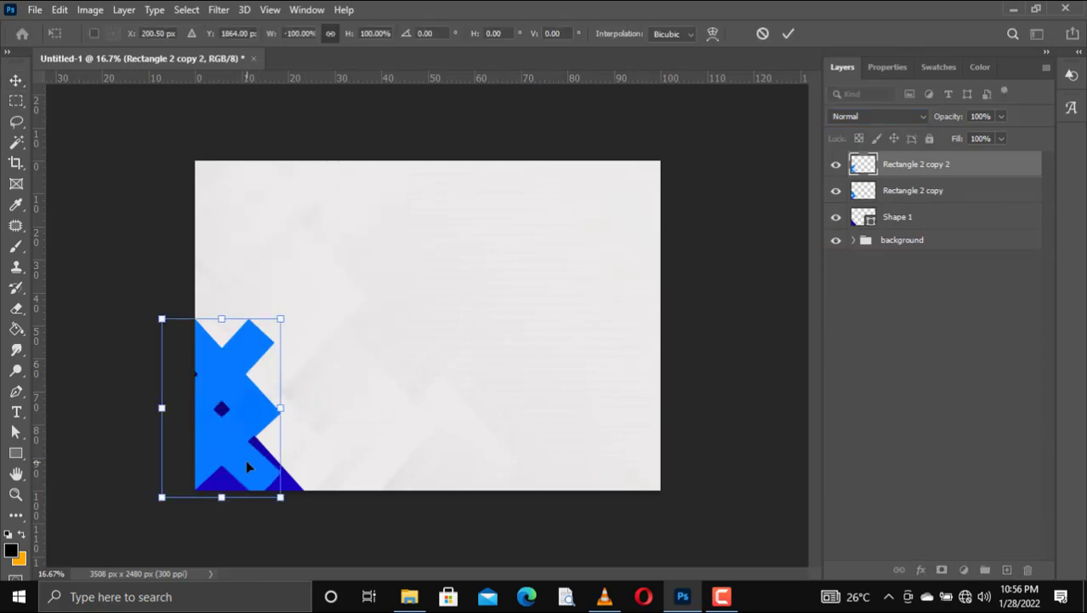
pyautogui.press('Return')
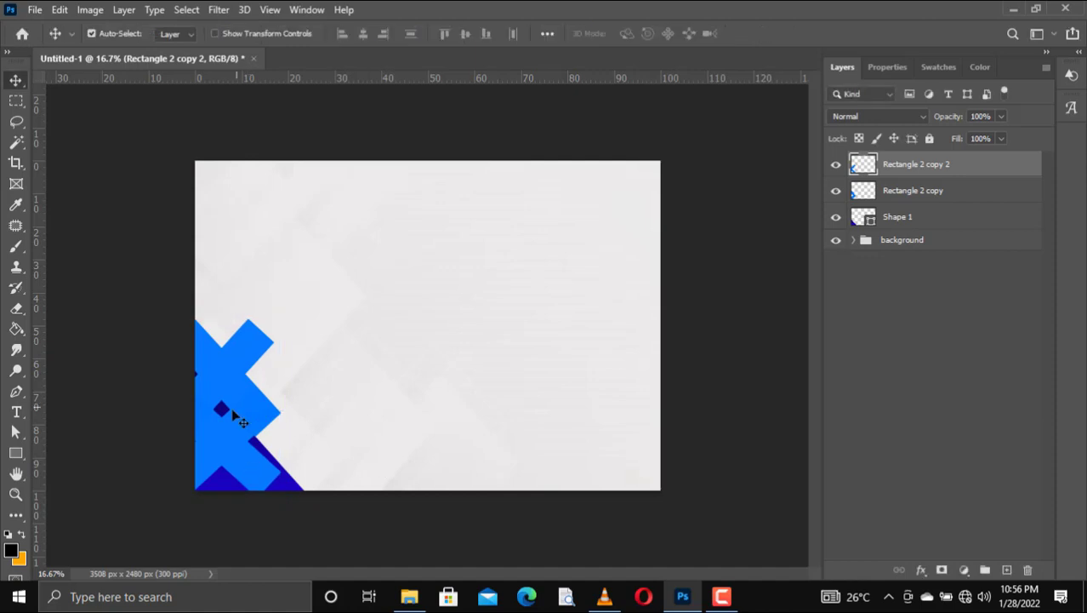
pyautogui.moveTo(277, 431); pyautogui.dragTo(351, 441)
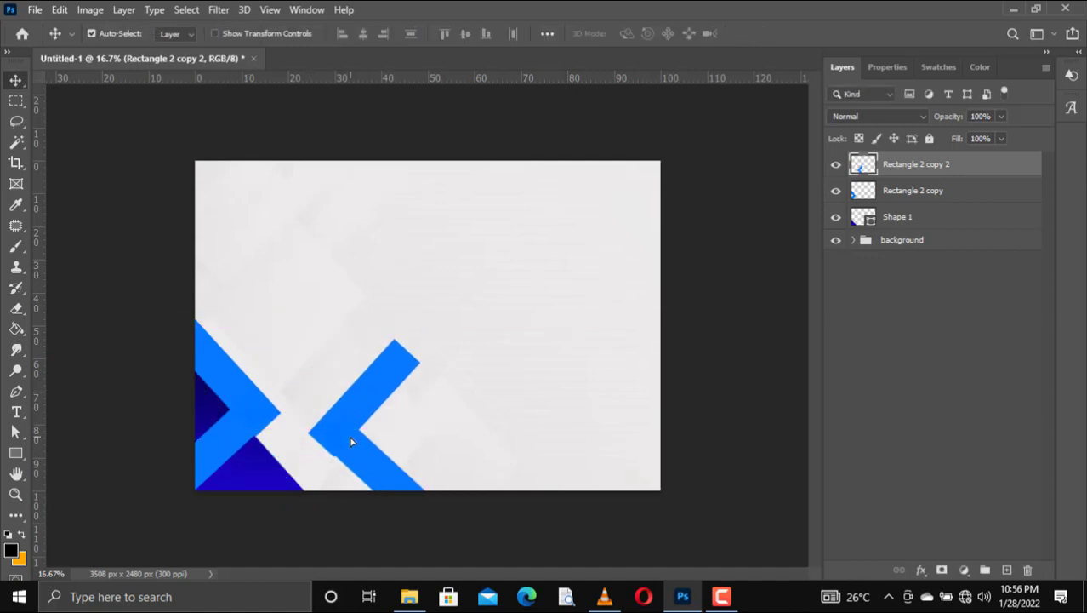
pyautogui.hotkey('ctrl', 'z')
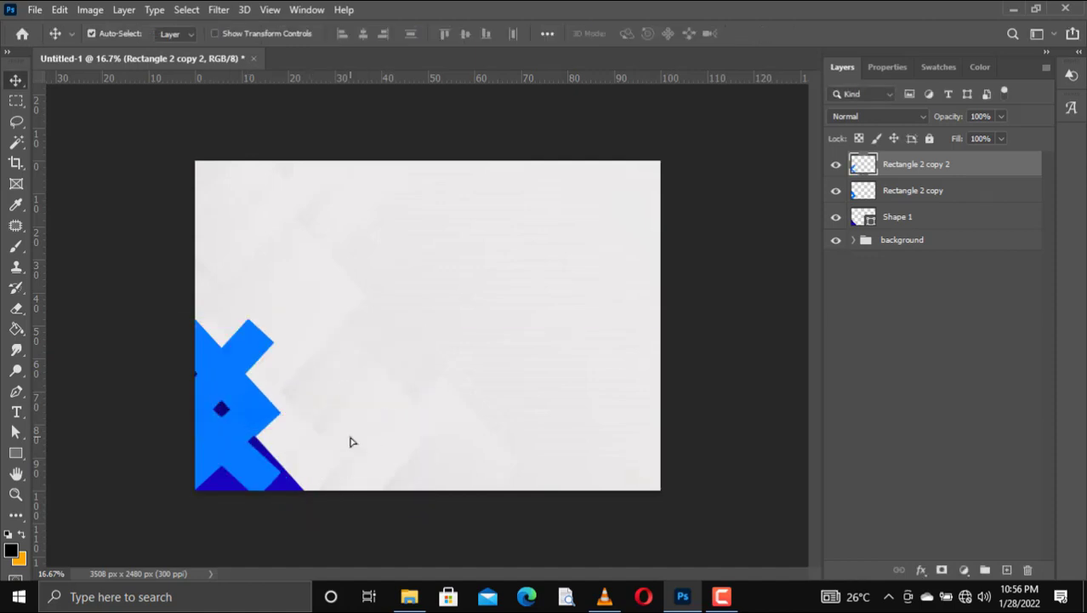
pyautogui.press('Delete')
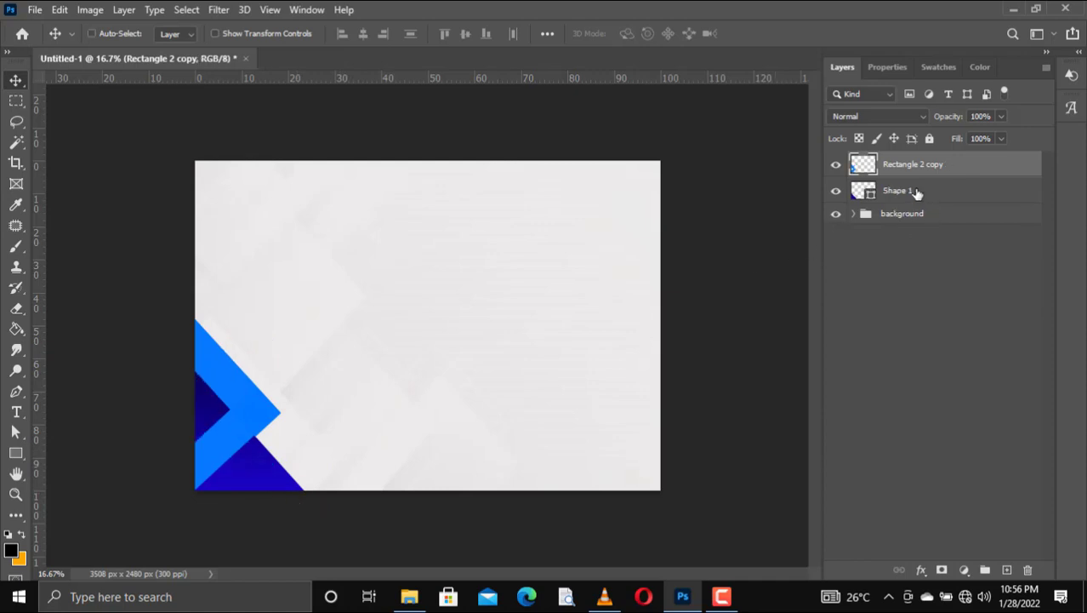
# Step: Rasterize Shape 1 with the chevron and merge both into Rectangle 2 copy
pyautogui.keyDown('ctrl'); pyautogui.click(917, 193); pyautogui.keyUp('ctrl')
pyautogui.rightClick(917, 191)
pyautogui.click(847, 247)
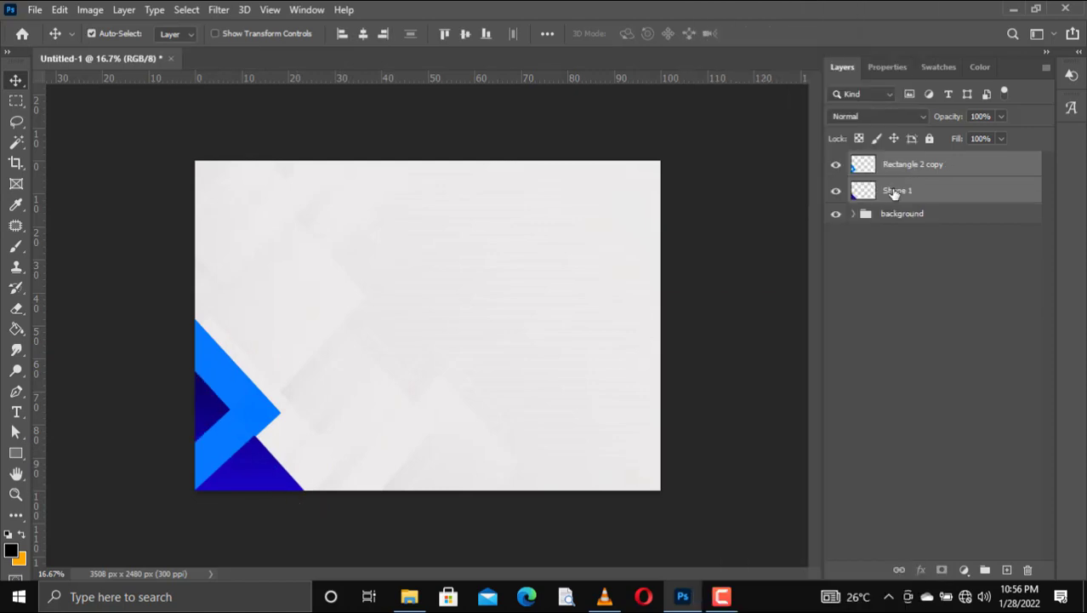
pyautogui.rightClick(895, 194)
pyautogui.click(770, 407)
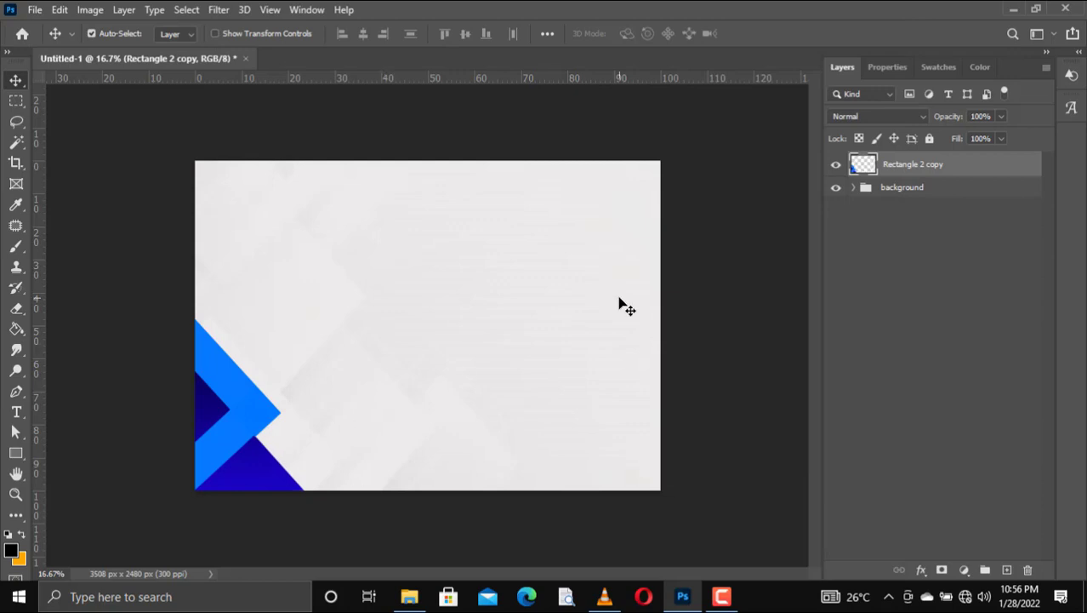
# Step: Duplicate the chevron, flip it horizontally and place it flush in the bottom-right corner
pyautogui.moveTo(939, 173); pyautogui.dragTo(1006, 569)
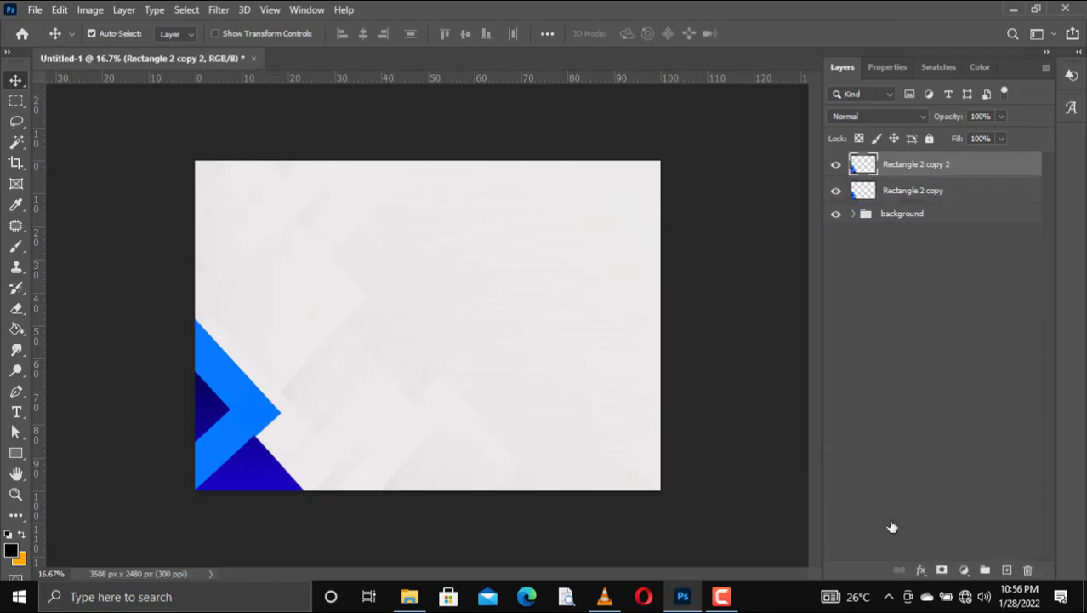
pyautogui.moveTo(251, 419); pyautogui.dragTo(603, 420)
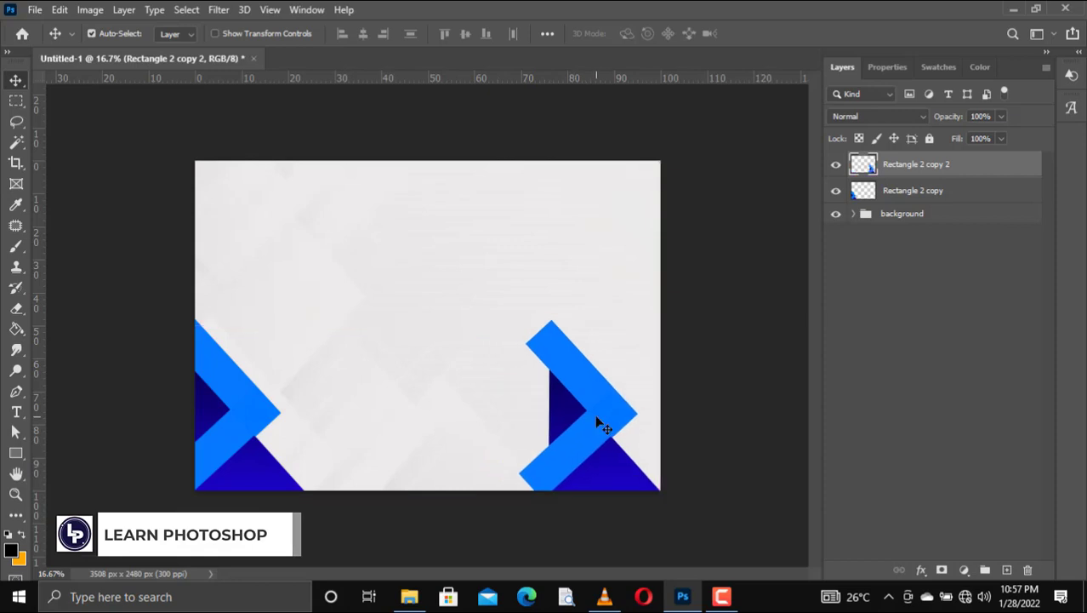
pyautogui.rightClick(595, 415)
pyautogui.click(584, 407)
pyautogui.hotkey('ctrl', 't')
pyautogui.rightClick(587, 416)
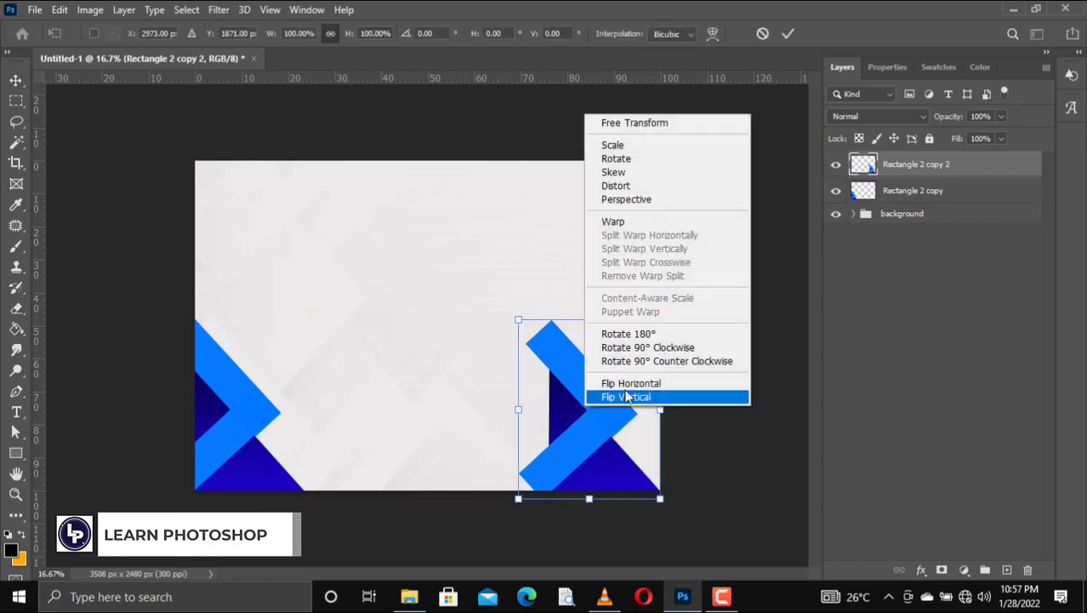
pyautogui.click(634, 383)
pyautogui.moveTo(606, 461); pyautogui.dragTo(639, 459)
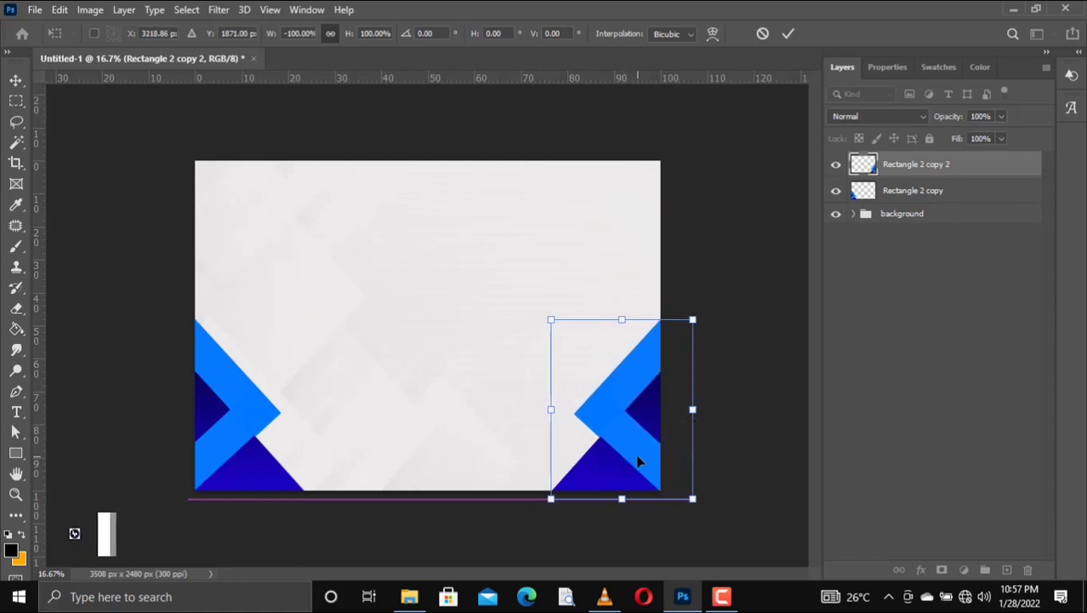
pyautogui.click(788, 34)
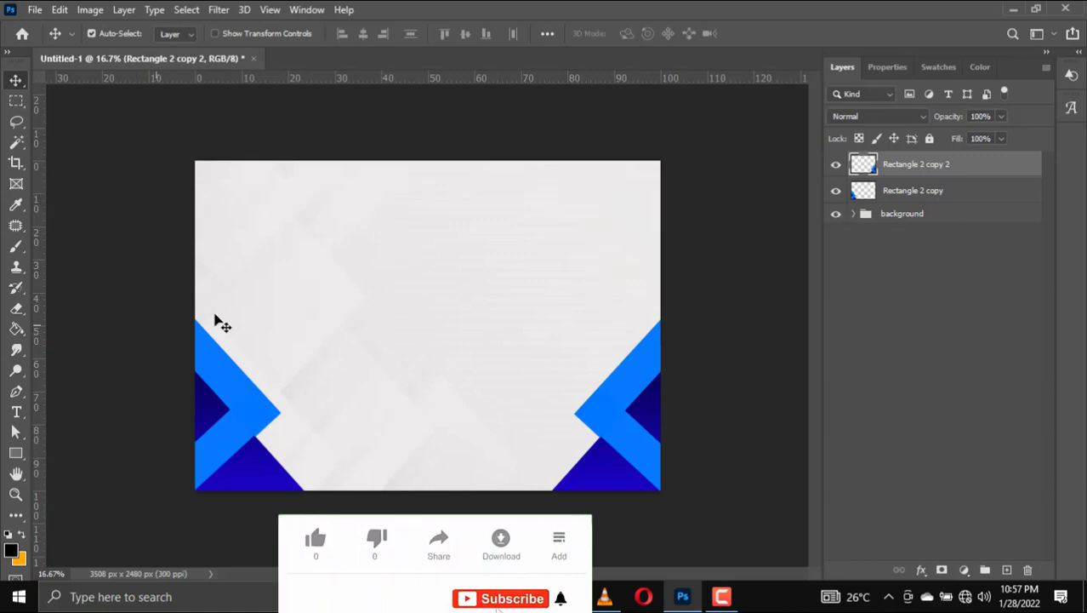
# Step: Set the images (18) texture layer opacity to 29%
pyautogui.click(400, 393)
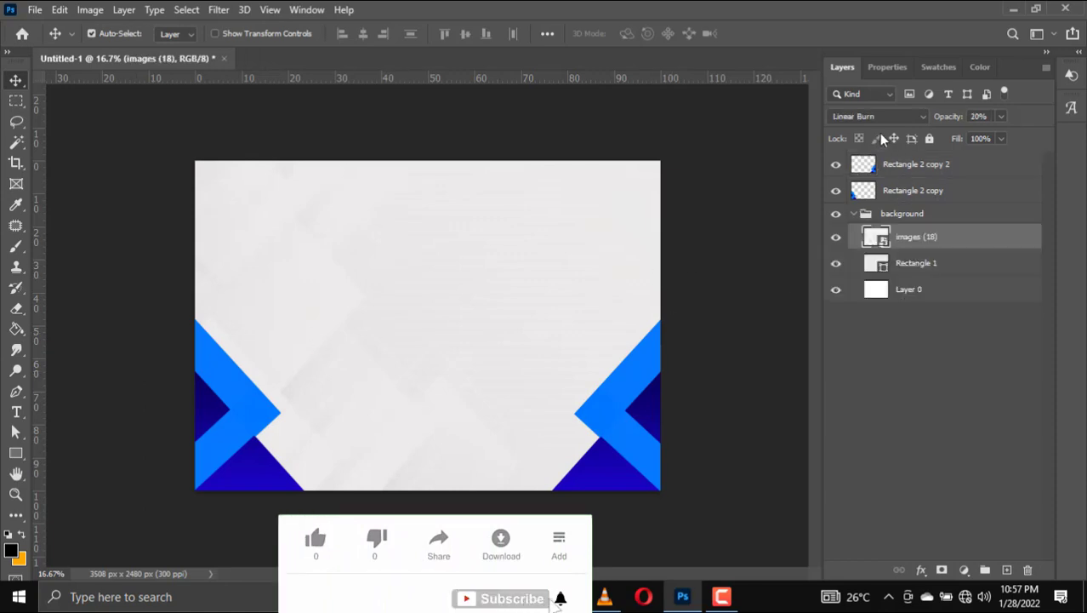
pyautogui.click(1001, 119)
pyautogui.moveTo(989, 134); pyautogui.dragTo(997, 134)
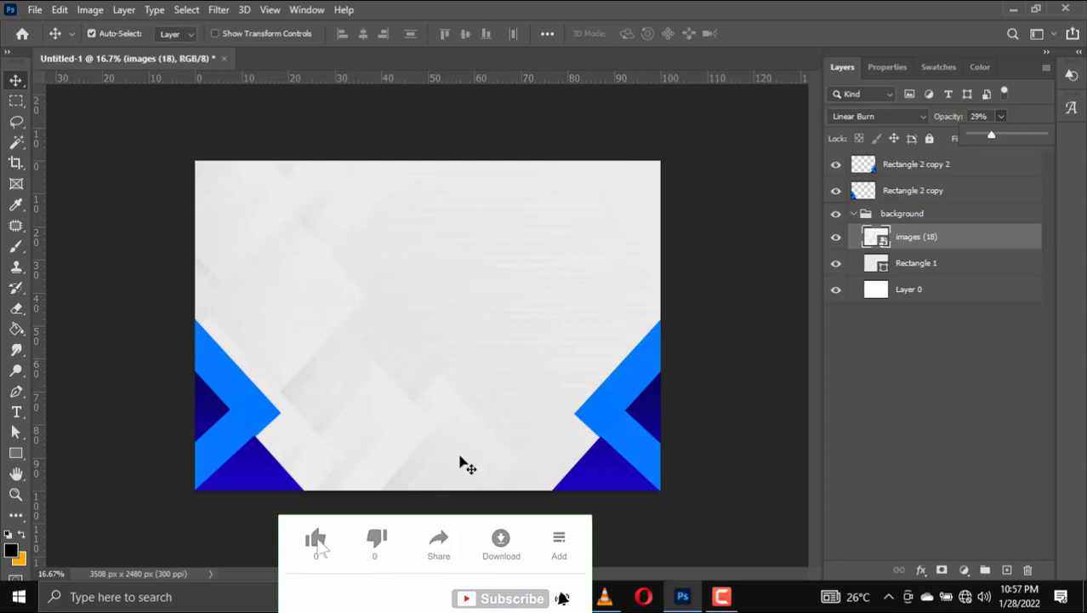
# Step: Draw a circle near the top centre of the certificate with the Ellipse tool
pyautogui.click(16, 452)
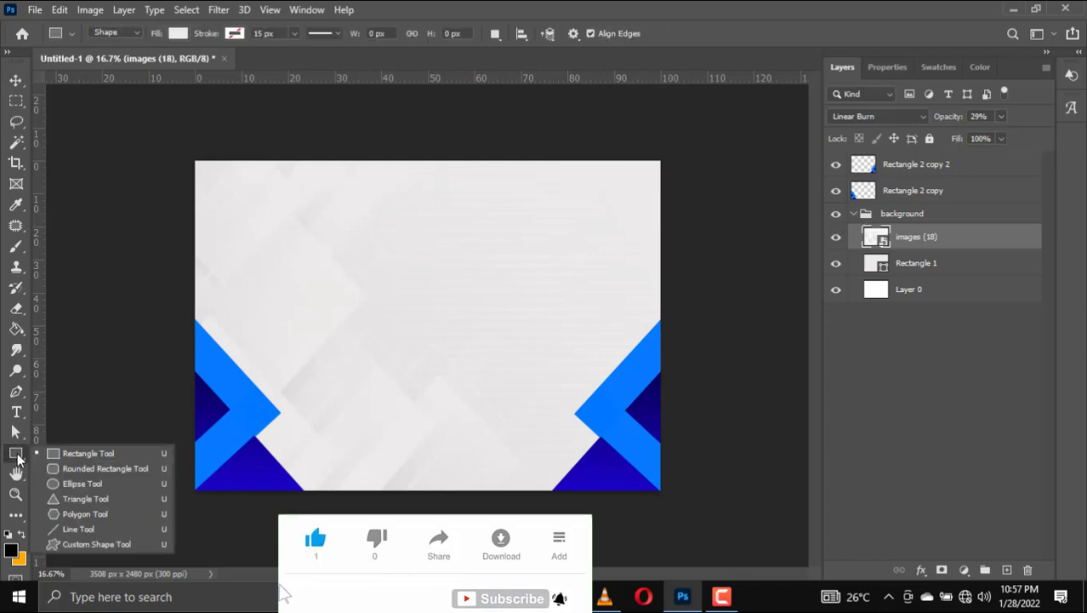
pyautogui.click(75, 483)
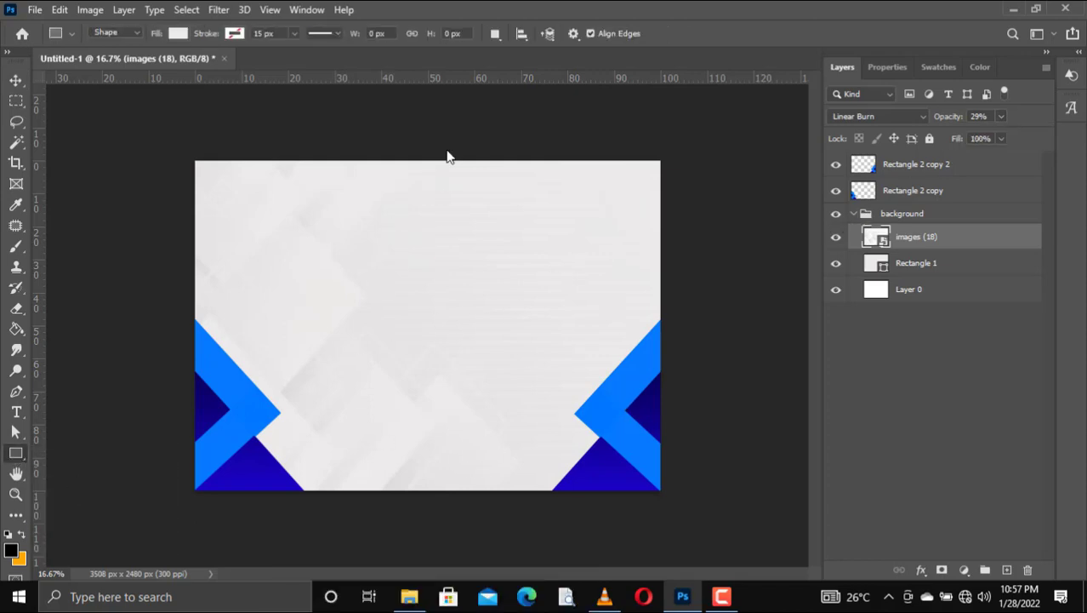
pyautogui.click(917, 162)
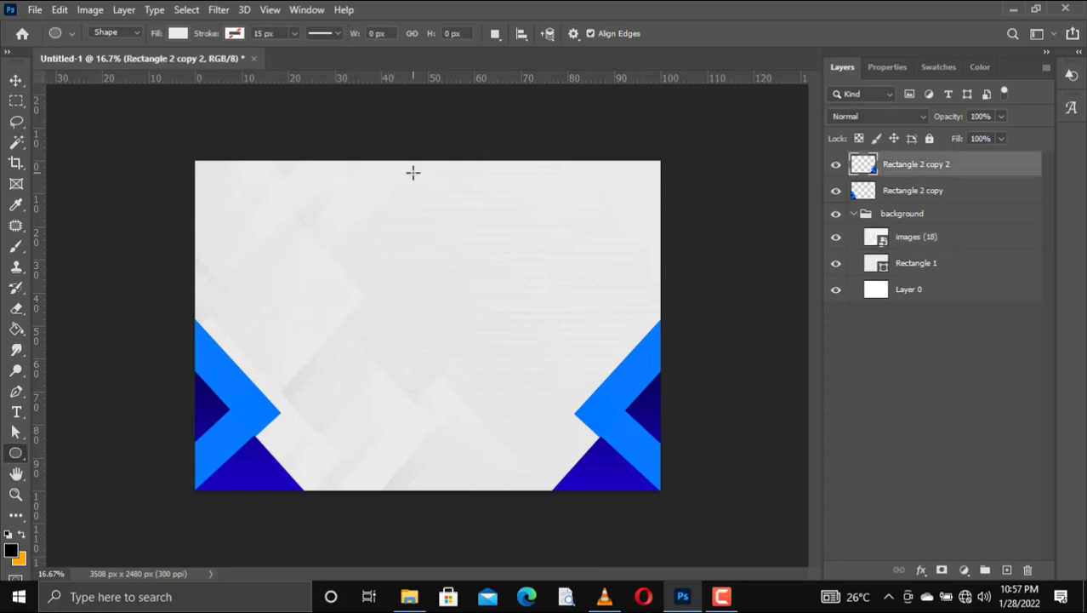
pyautogui.moveTo(412, 173); pyautogui.dragTo(456, 214)
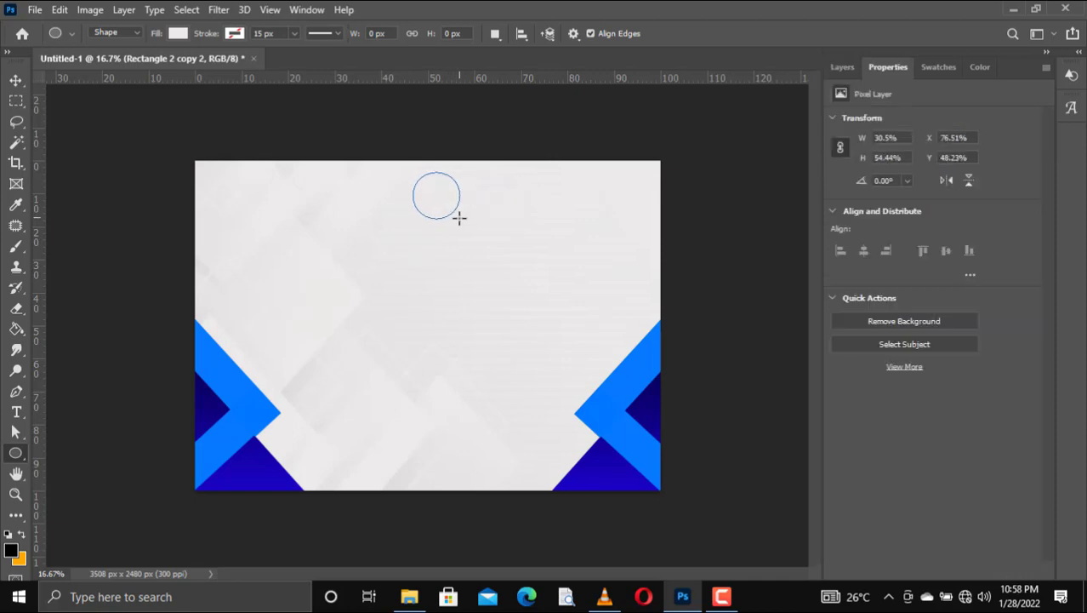
pyautogui.click(16, 82)
pyautogui.click(272, 85)
pyautogui.press('u')
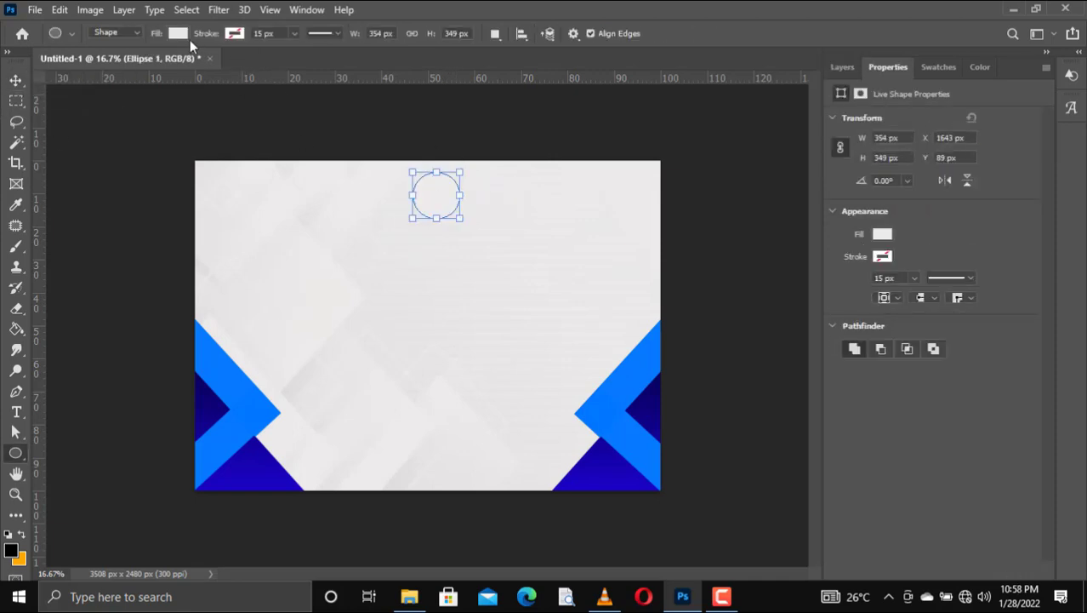
# Step: Give the circle a dark blue 10 px outline
pyautogui.click(225, 35)
pyautogui.click(134, 118)
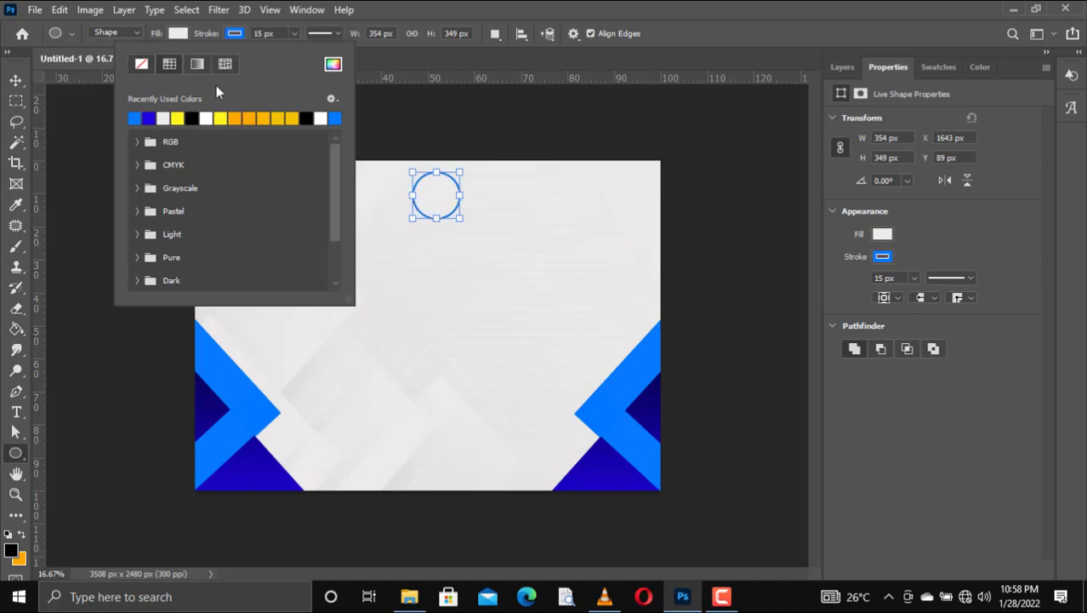
pyautogui.moveTo(223, 37); pyautogui.dragTo(220, 40)
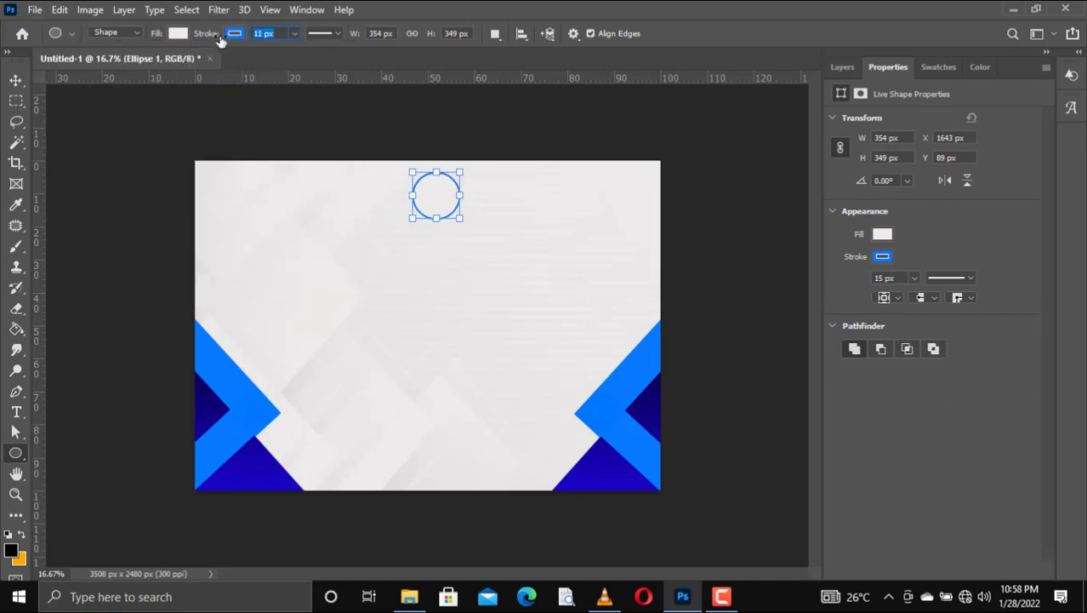
pyautogui.click(234, 35)
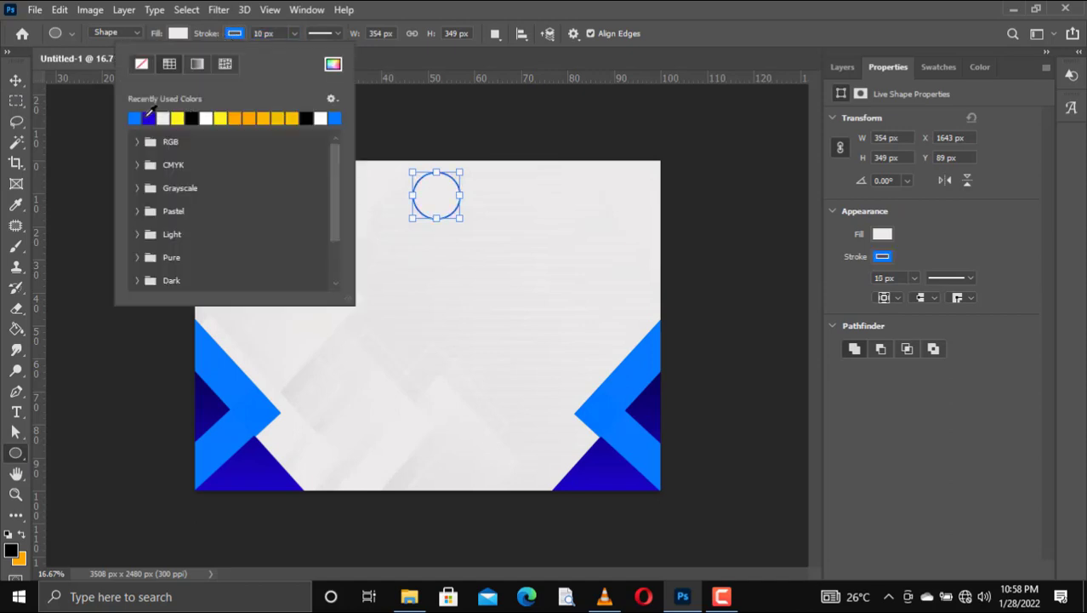
pyautogui.click(149, 118)
# Step: Nudge the circle up and to the left with the arrow keys
pyautogui.press('v')
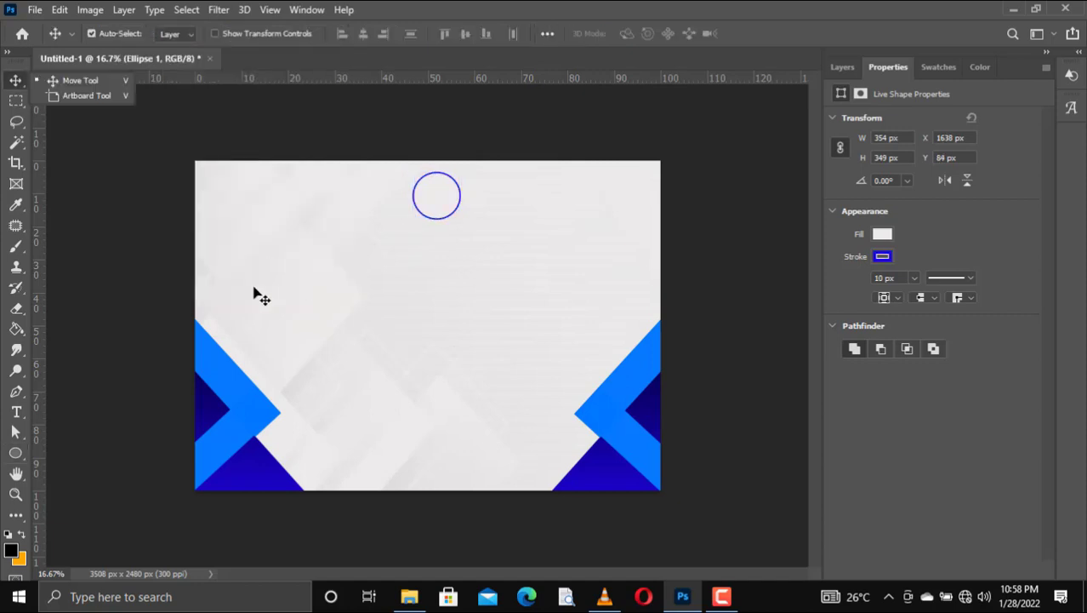
pyautogui.press('Left')
pyautogui.press('Up')
pyautogui.press('Up')
pyautogui.press('Up')
pyautogui.press('Left')
pyautogui.press('Left')
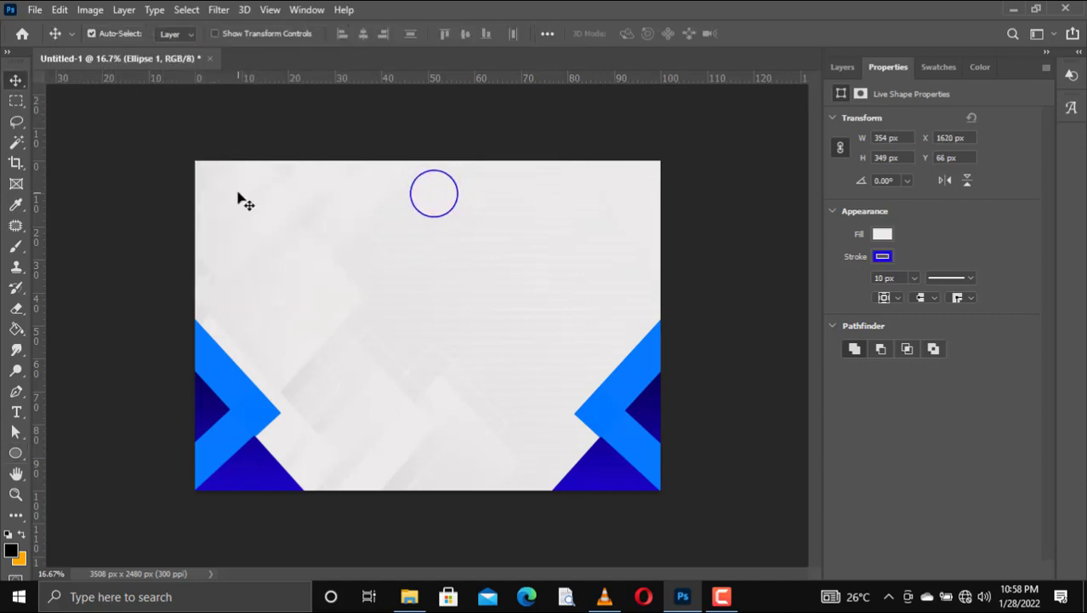
pyautogui.press('Left')
pyautogui.press('Left')
pyautogui.press('Up')
pyautogui.press('Up')
pyautogui.press('Up')
pyautogui.press('Up')
pyautogui.press('Left')
pyautogui.press('Left')
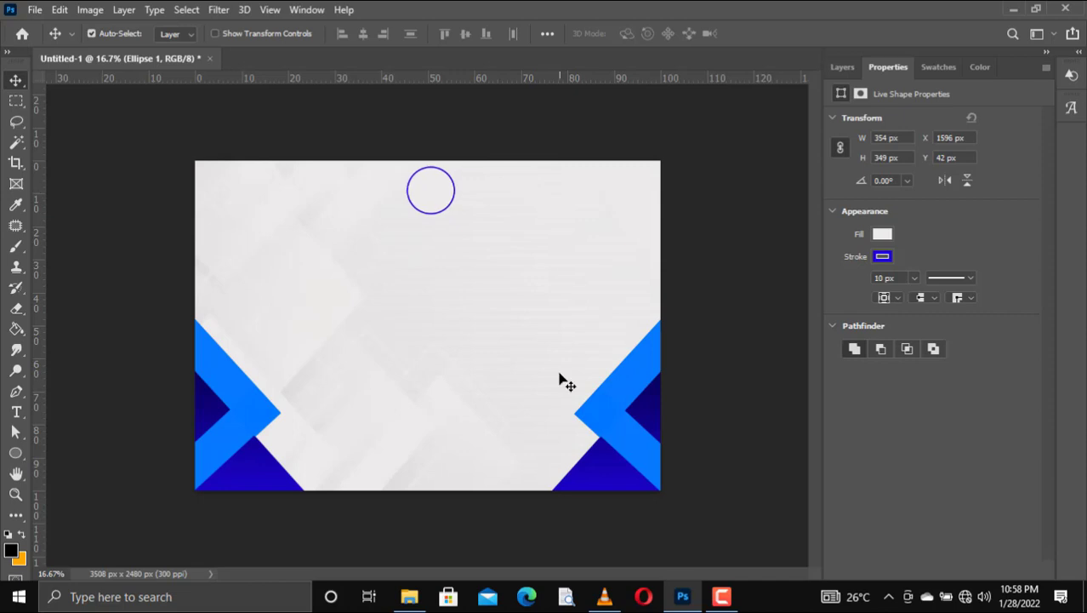
# Step: Browse in File Explorer to PROJECT > bliss inno logo folder
pyautogui.click(410, 596)
pyautogui.click(684, 458)
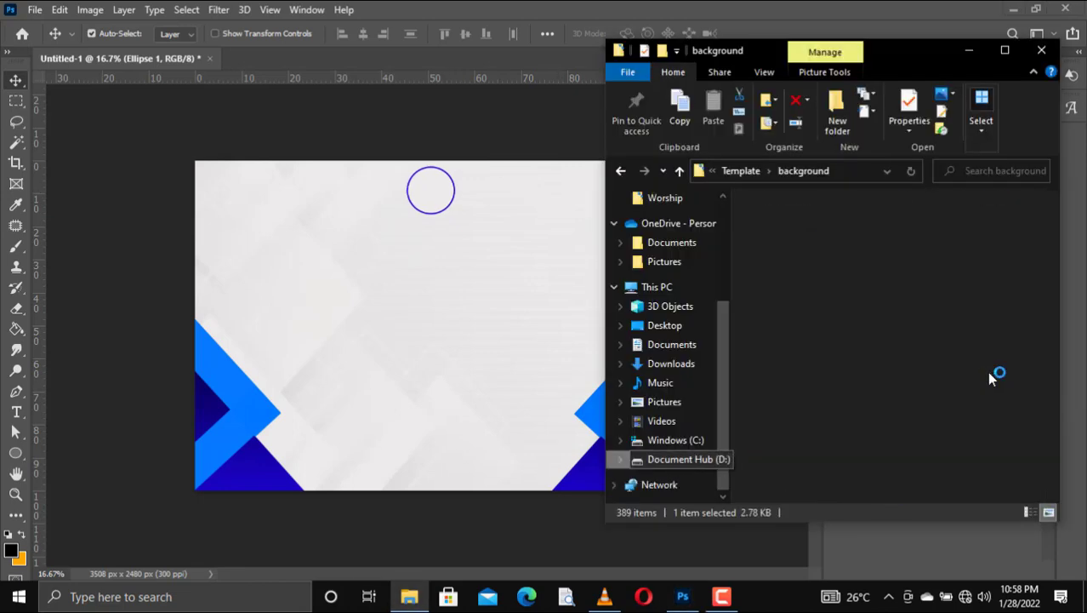
pyautogui.doubleClick(785, 306)
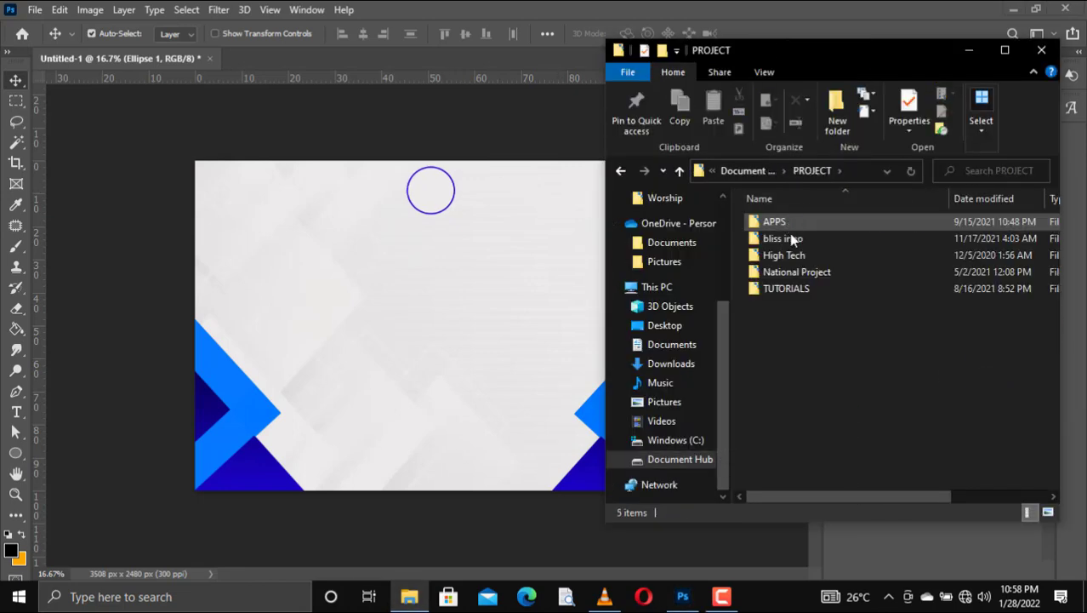
pyautogui.click(794, 240)
pyautogui.doubleClick(794, 240)
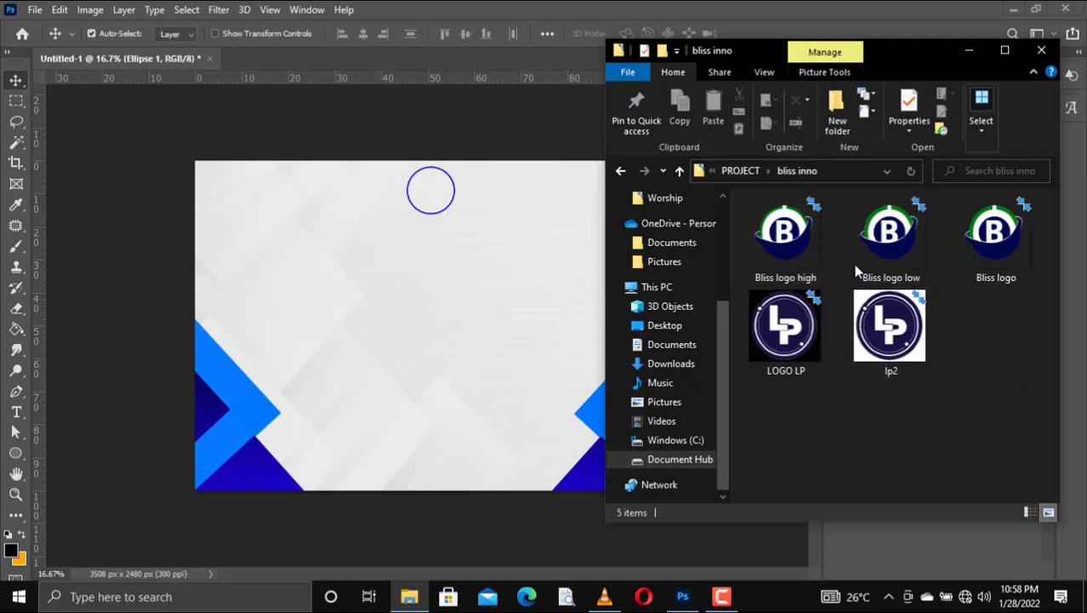
pyautogui.moveTo(872, 260)
pyautogui.mouseDown()
pyautogui.moveTo(627, 286)
pyautogui.moveTo(869, 259)
pyautogui.mouseUp()
# Step: Drag the Bliss logo into the blue circle and enlarge it to about 304 × 286 px
pyautogui.click(1017, 249)
pyautogui.moveTo(1018, 249); pyautogui.dragTo(427, 230)
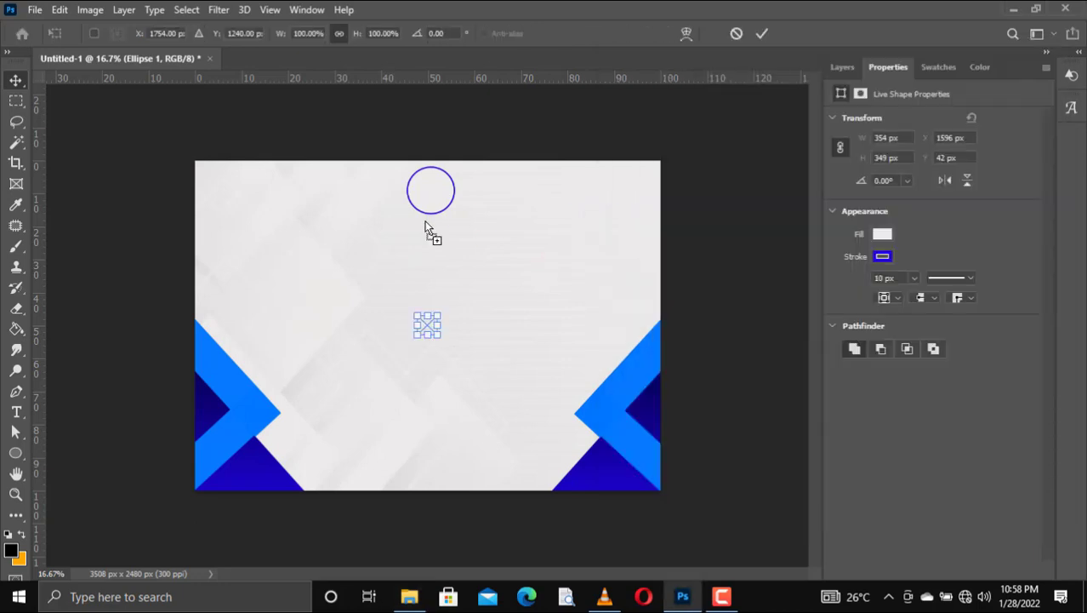
pyautogui.moveTo(427, 326); pyautogui.dragTo(454, 212)
pyautogui.moveTo(417, 179); pyautogui.dragTo(453, 171)
pyautogui.press('Return')
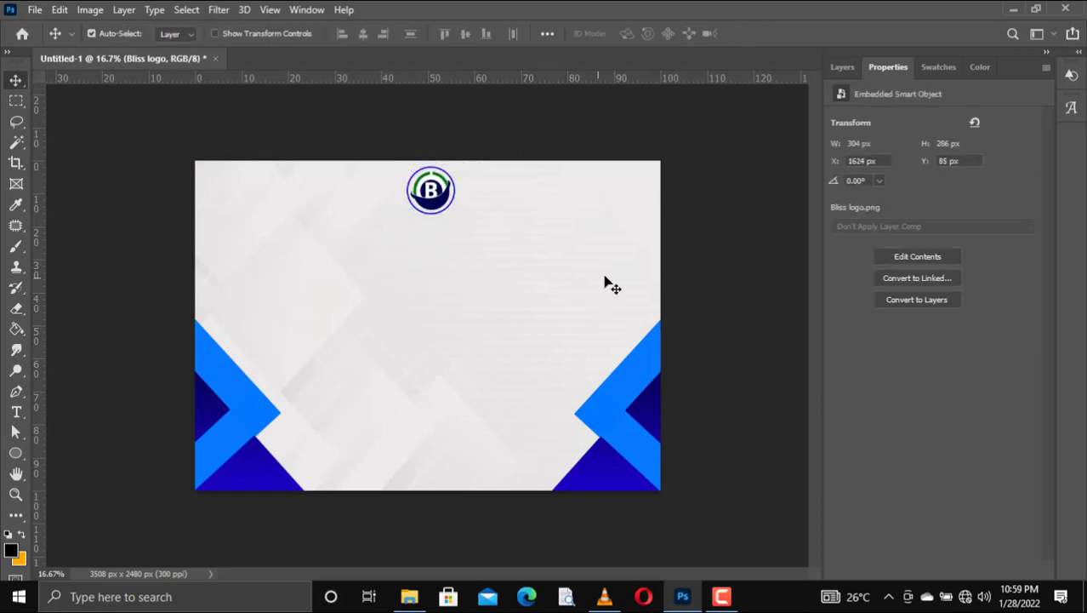
pyautogui.click(843, 68)
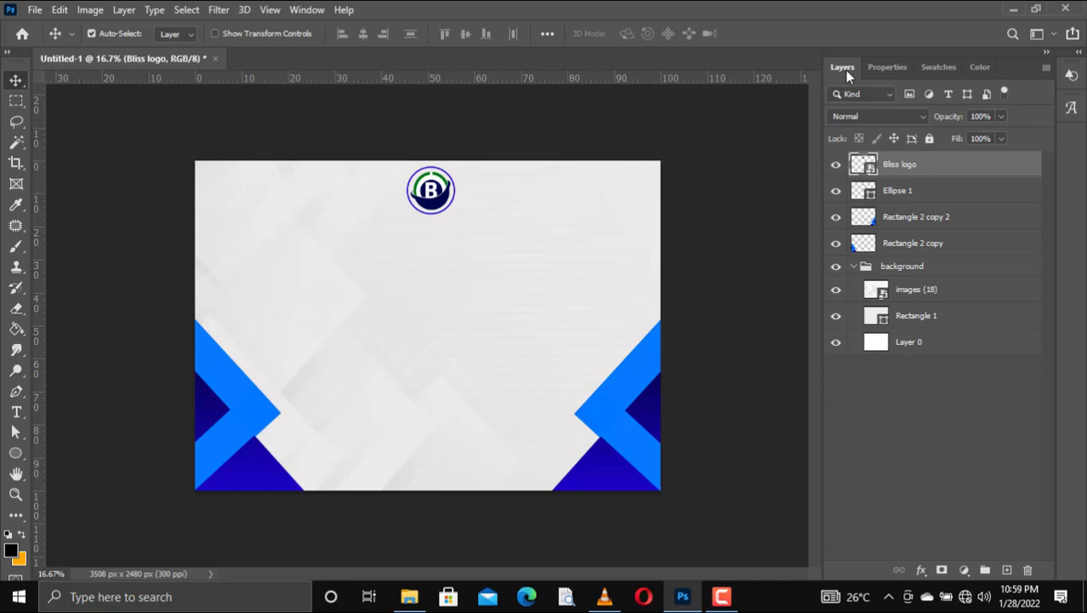
pyautogui.click(15, 452)
# Step: Type 'BLISS COMPUTER INSTITUTE' as a new text line below the logo
pyautogui.click(16, 412)
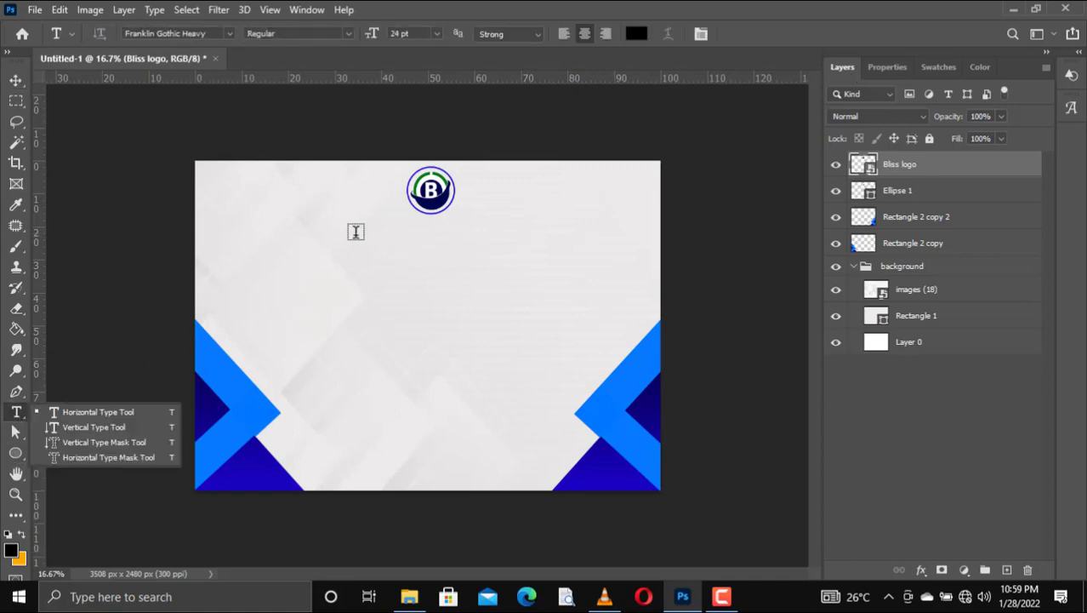
pyautogui.click(355, 231)
pyautogui.click(350, 233)
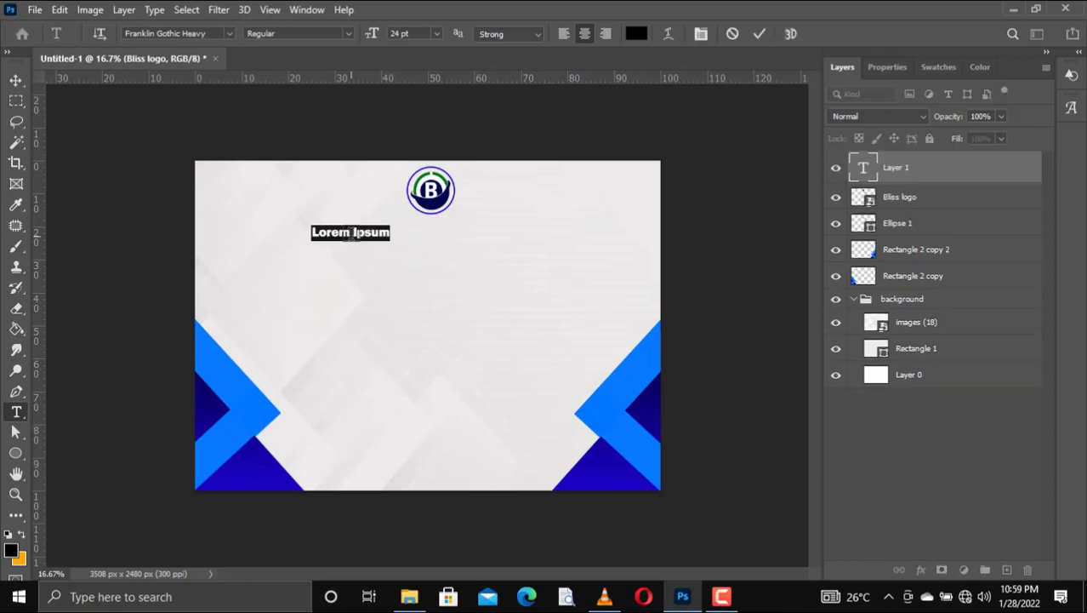
pyautogui.click(351, 233)
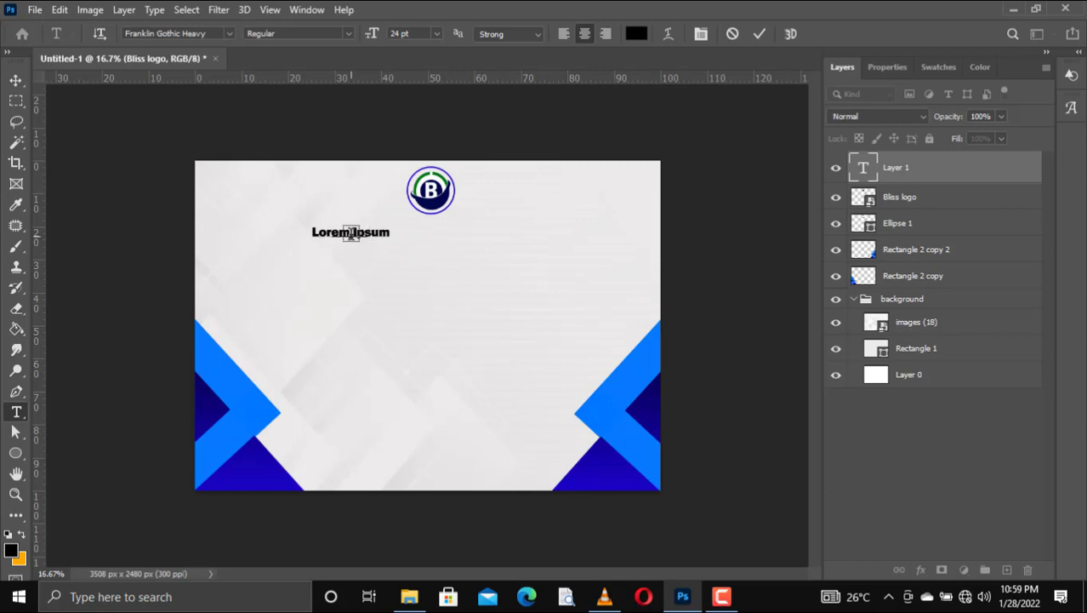
pyautogui.hotkey('ctrl', 'a')
pyautogui.write('BLISS COMPUTER')
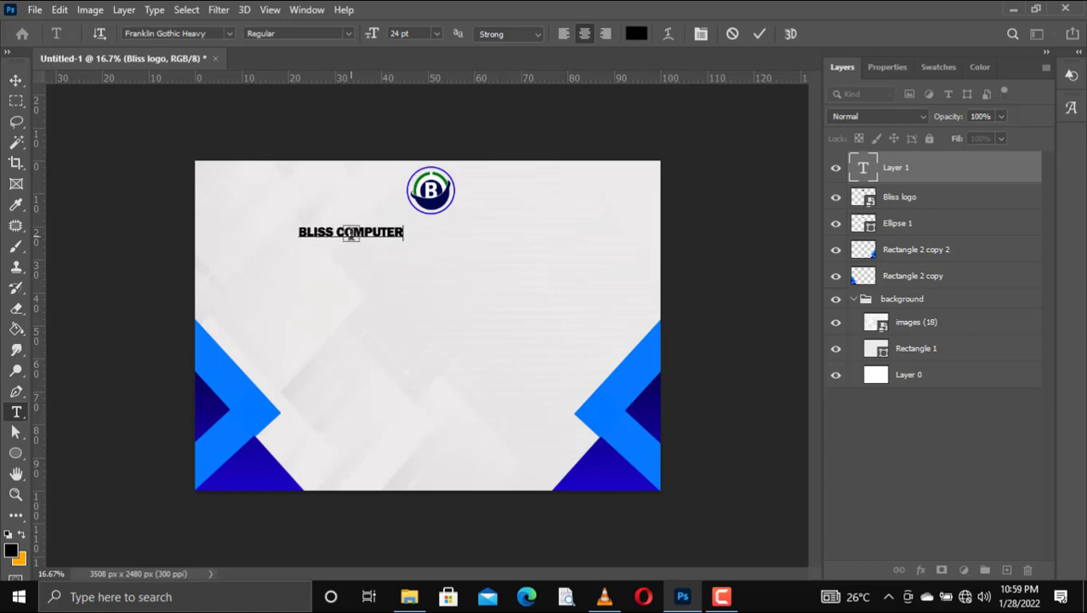
pyautogui.write(' INSTITU')
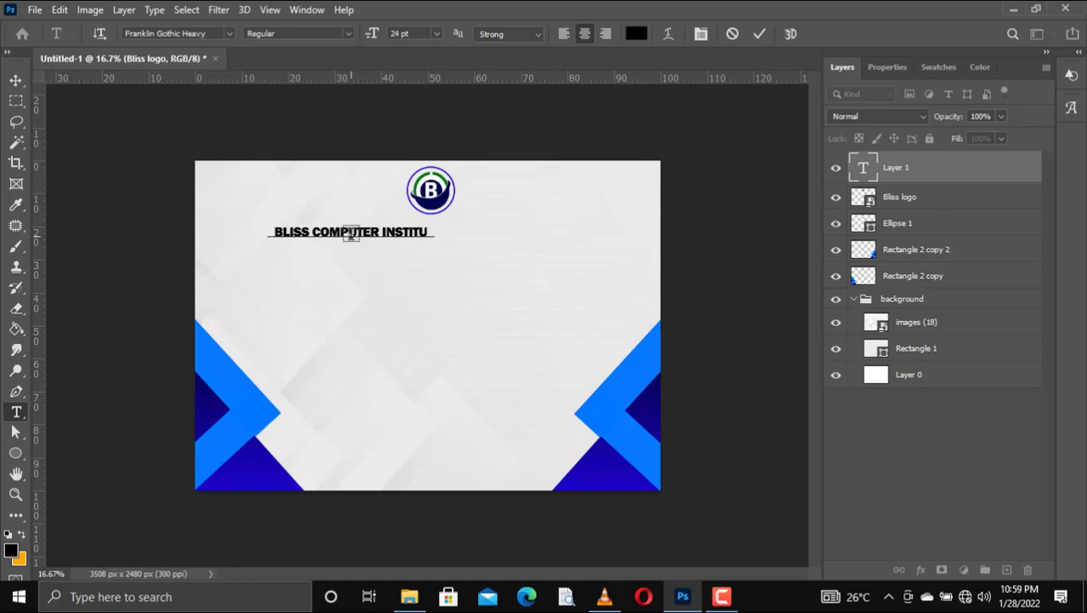
pyautogui.write('TE')
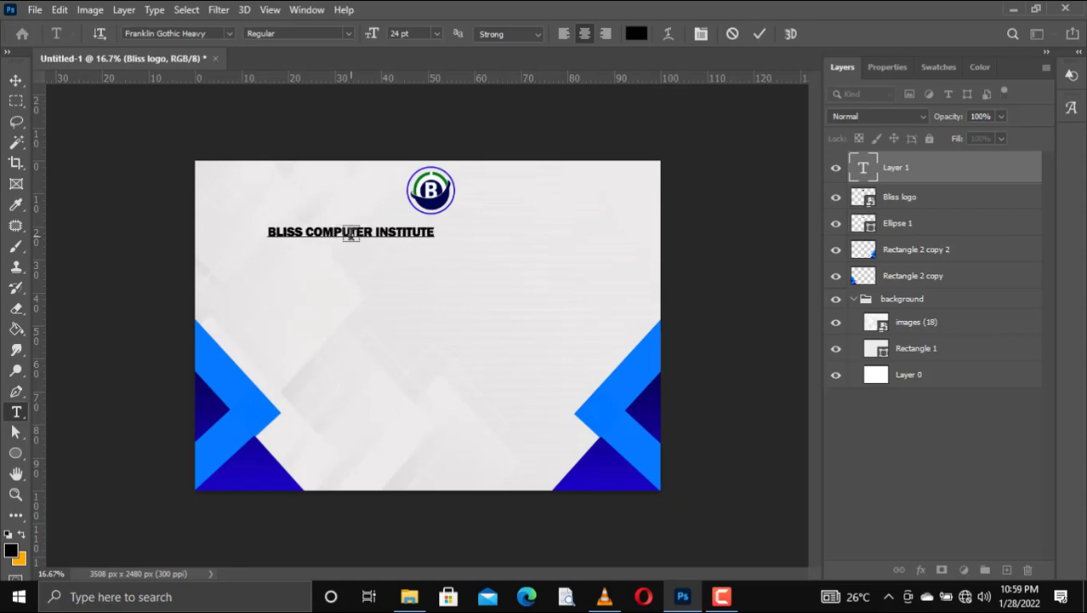
# Step: Set the heading to Times New Roman Bold and commit it
pyautogui.hotkey('ctrl', 'a')
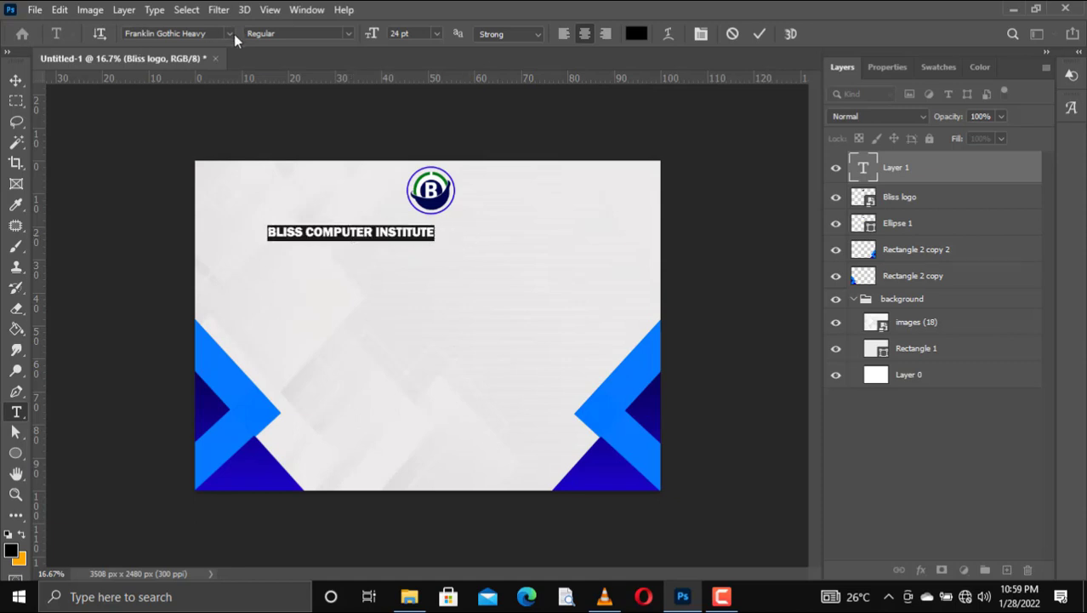
pyautogui.click(230, 33)
pyautogui.press('Down')
pyautogui.press('Down')
pyautogui.press('Down')
pyautogui.press('Down')
pyautogui.press('Down')
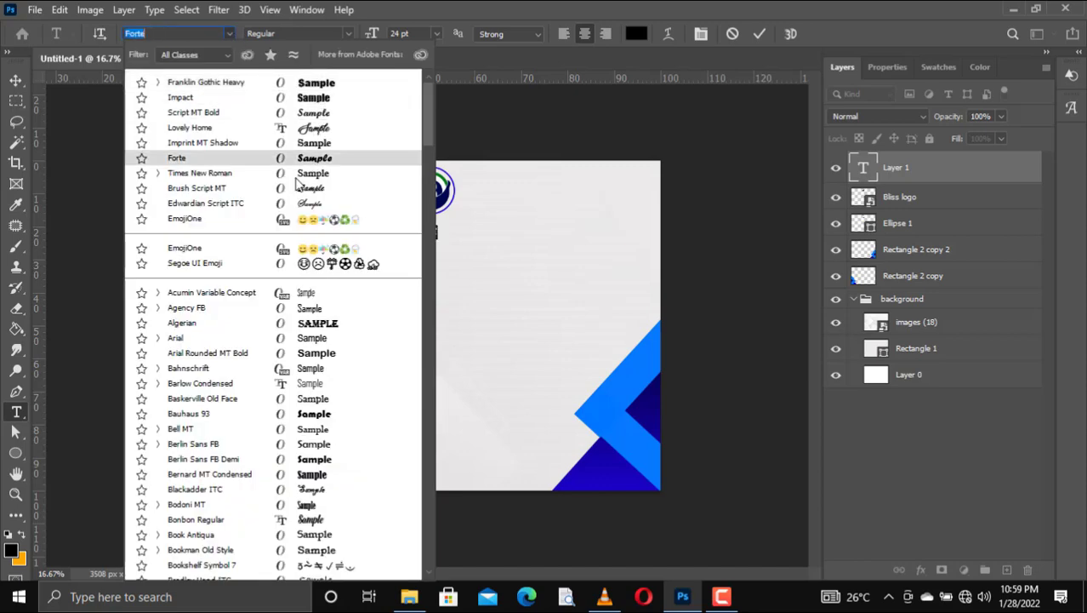
pyautogui.click(308, 177)
pyautogui.click(346, 34)
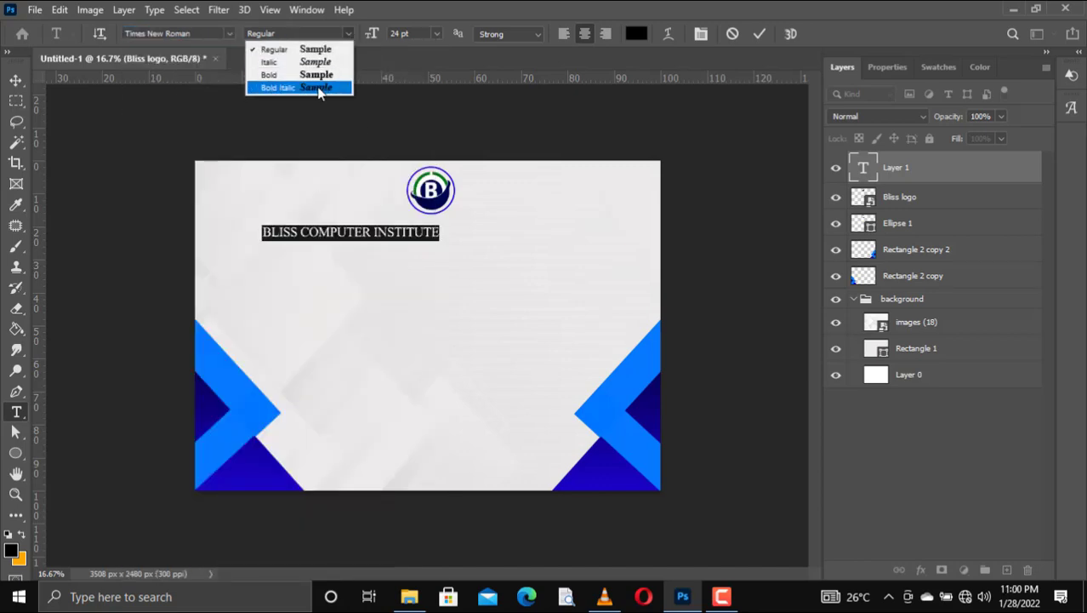
pyautogui.click(315, 74)
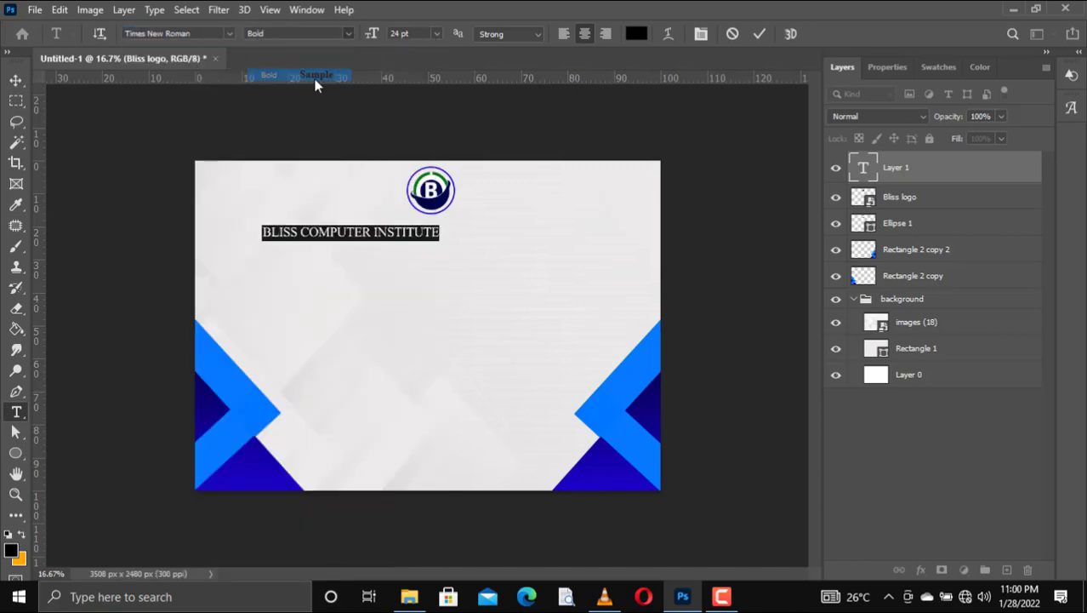
pyautogui.click(593, 199)
# Step: Centre the institute heading under the logo, fine-tuning with arrow keys
pyautogui.click(16, 80)
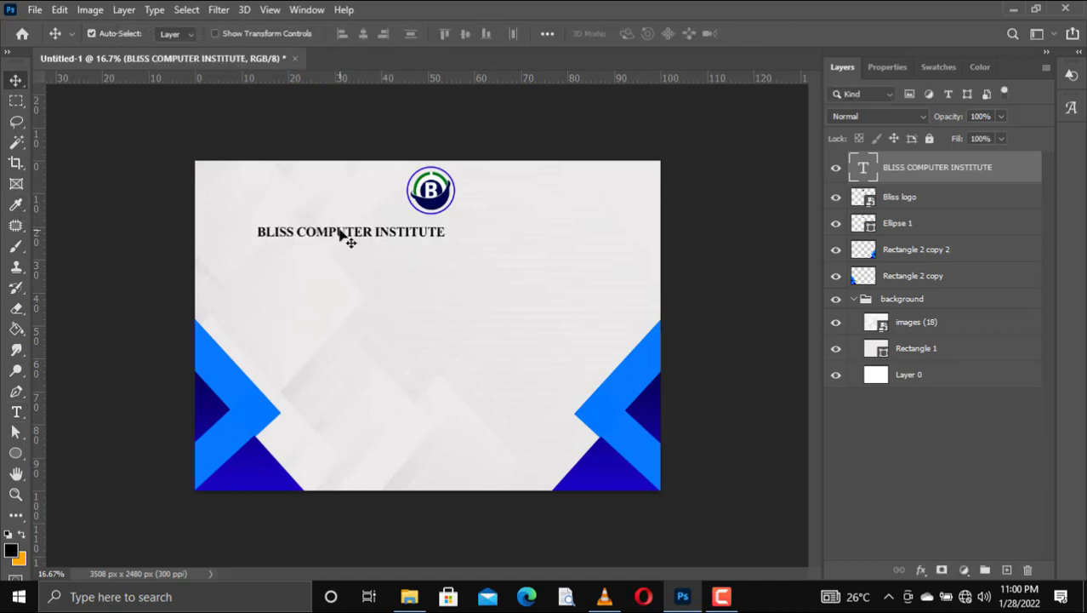
pyautogui.moveTo(338, 232); pyautogui.dragTo(416, 228)
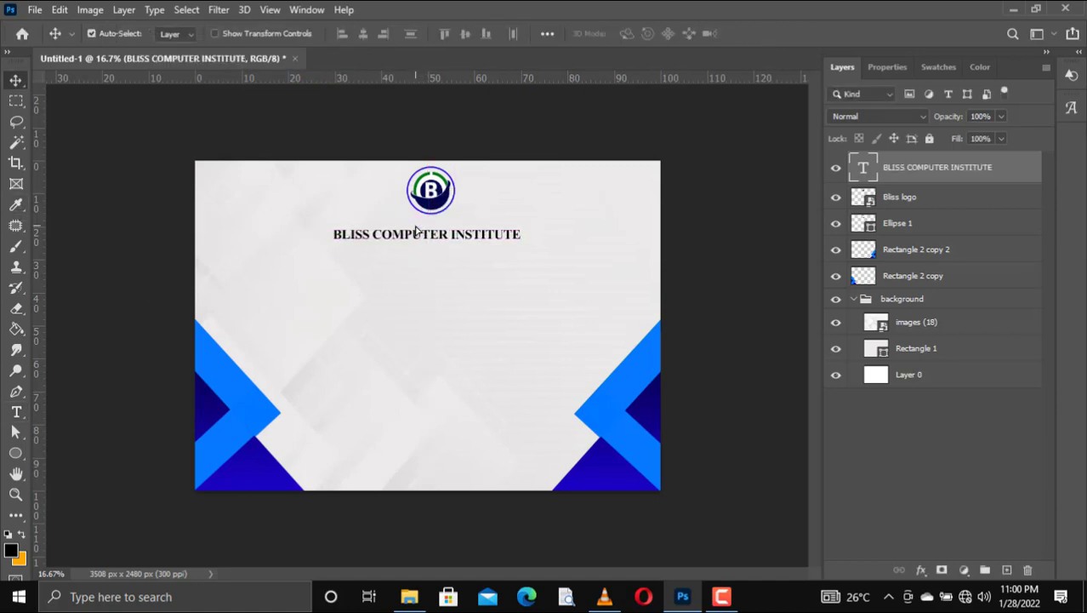
pyautogui.press('Up')
pyautogui.press('Up')
pyautogui.press('Up')
pyautogui.press('Up')
pyautogui.press('Up')
pyautogui.press('Up')
pyautogui.press('Up')
pyautogui.press('Up')
pyautogui.press('Up')
pyautogui.press('Up')
pyautogui.press('Up')
pyautogui.press('Up')
pyautogui.press('Left')
pyautogui.press('Left')
pyautogui.press('Left')
pyautogui.press('Left')
pyautogui.press('Right')
pyautogui.press('Right')
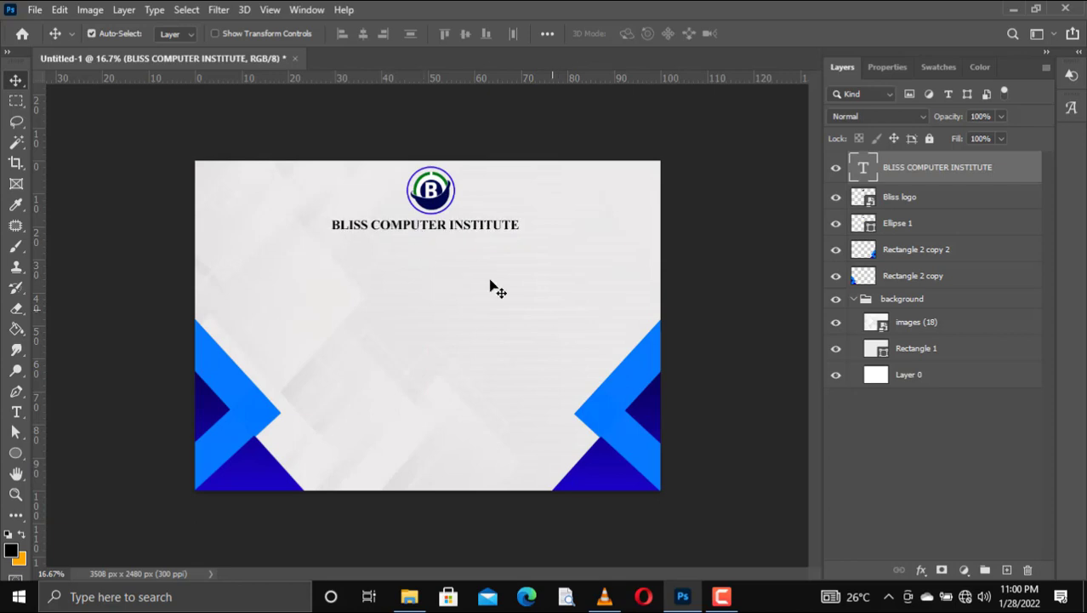
pyautogui.press('Down')
pyautogui.press('Right')
pyautogui.press('Right')
pyautogui.press('Right')
pyautogui.press('Right')
pyautogui.press('Down')
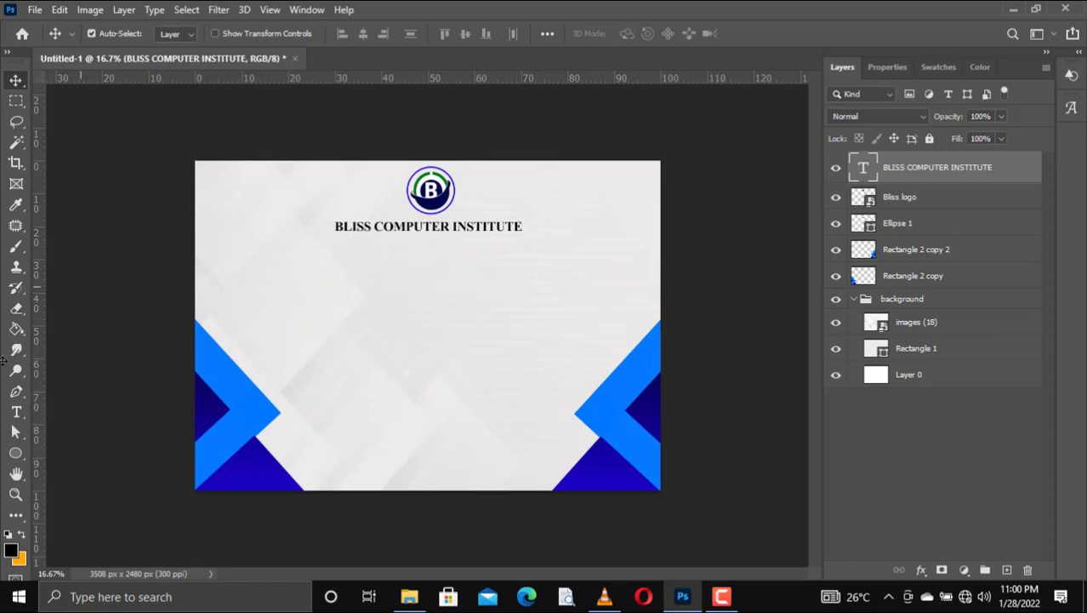
pyautogui.moveTo(16, 412); pyautogui.dragTo(85, 406)
# Step: Type 'Certificate of honor' on a new line below the institute heading
pyautogui.click(399, 253)
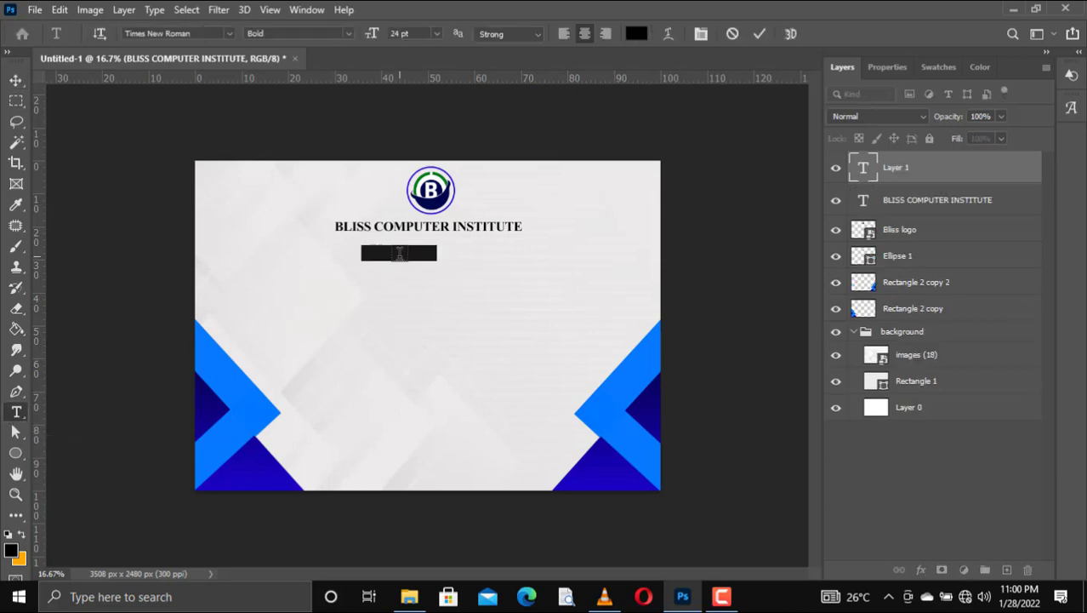
pyautogui.press('BackSpace')
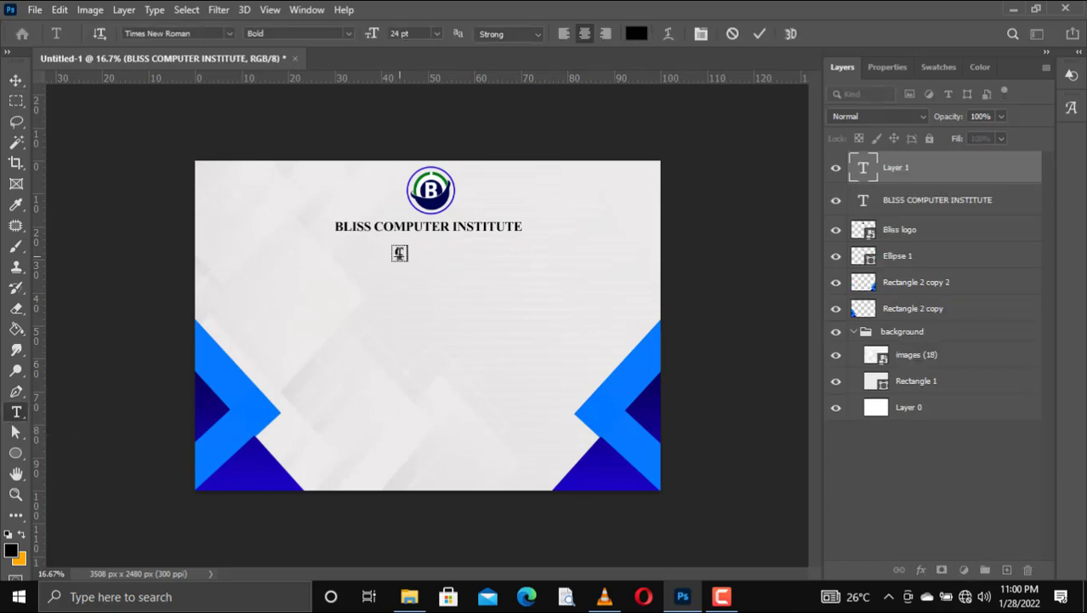
pyautogui.write('Certificate of n')
pyautogui.press('BackSpace')
pyautogui.write('h')
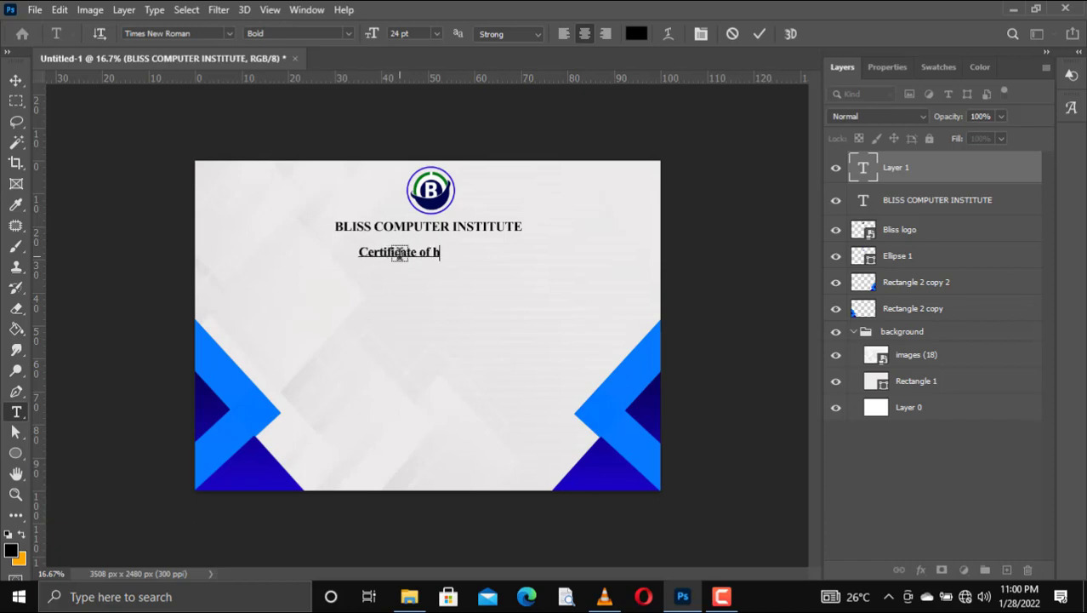
pyautogui.write('onohuyr')
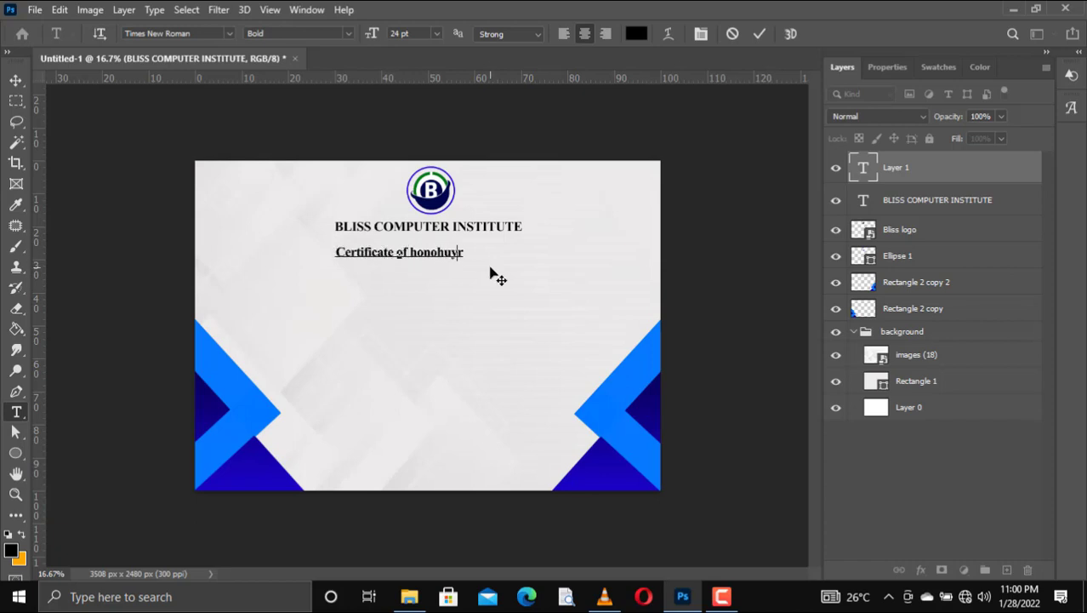
pyautogui.press('BackSpace')
pyautogui.press('BackSpace')
pyautogui.press('BackSpace')
pyautogui.press('BackSpace')
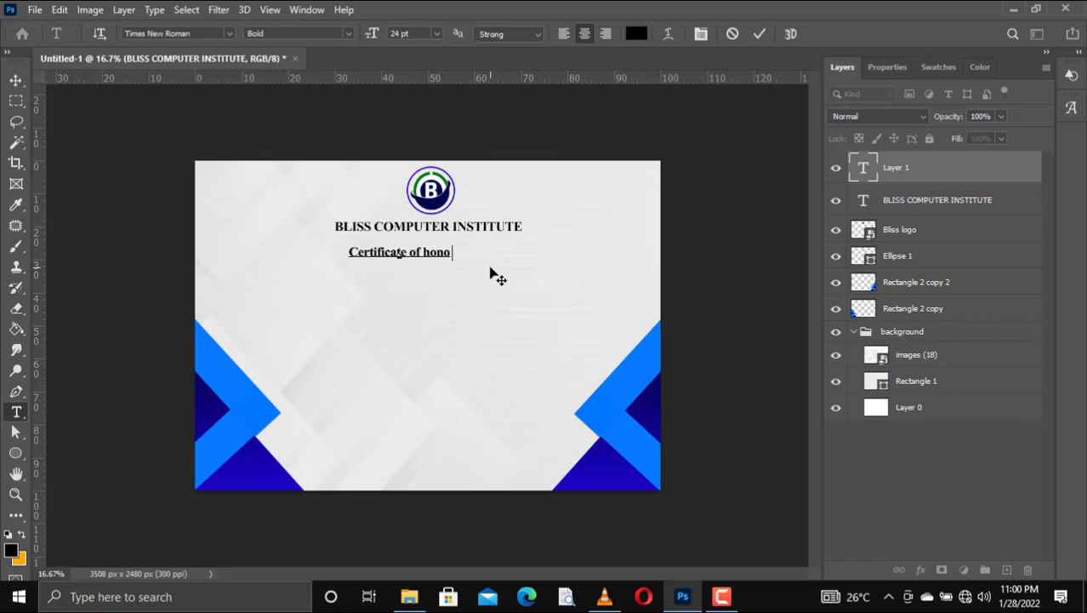
pyautogui.write('r')
# Step: Set 'Certificate of honor' to Old English Text MT in red
pyautogui.hotkey('ctrl', 'a')
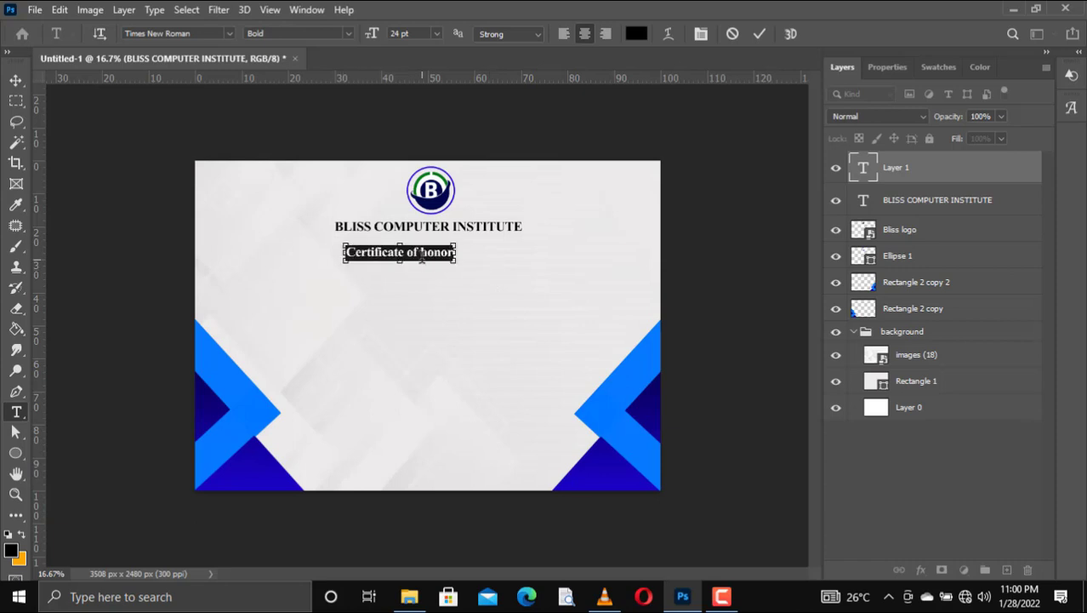
pyautogui.click(196, 35)
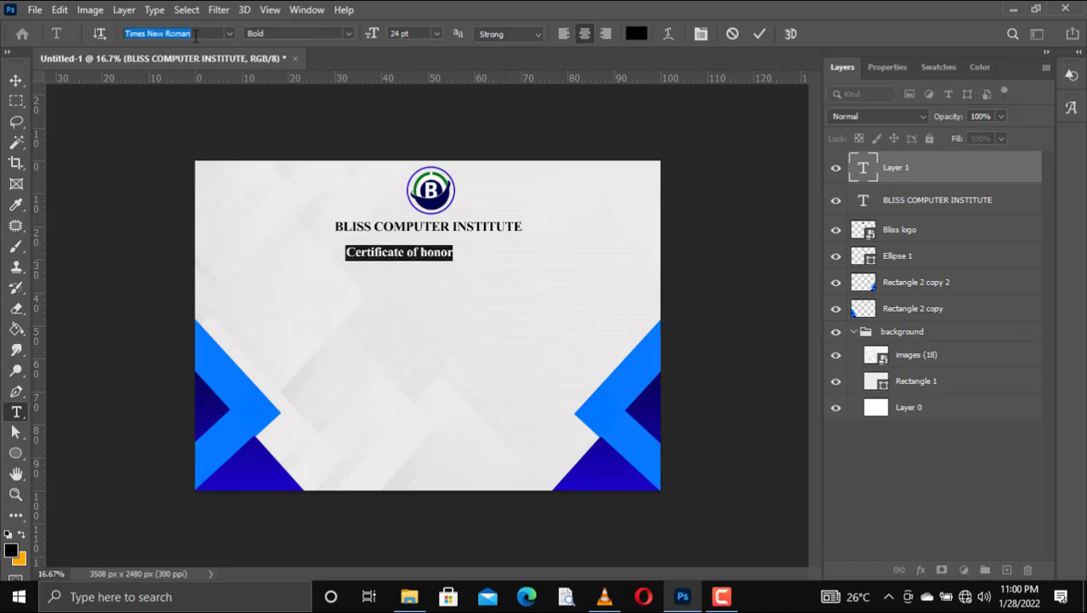
pyautogui.write('old')
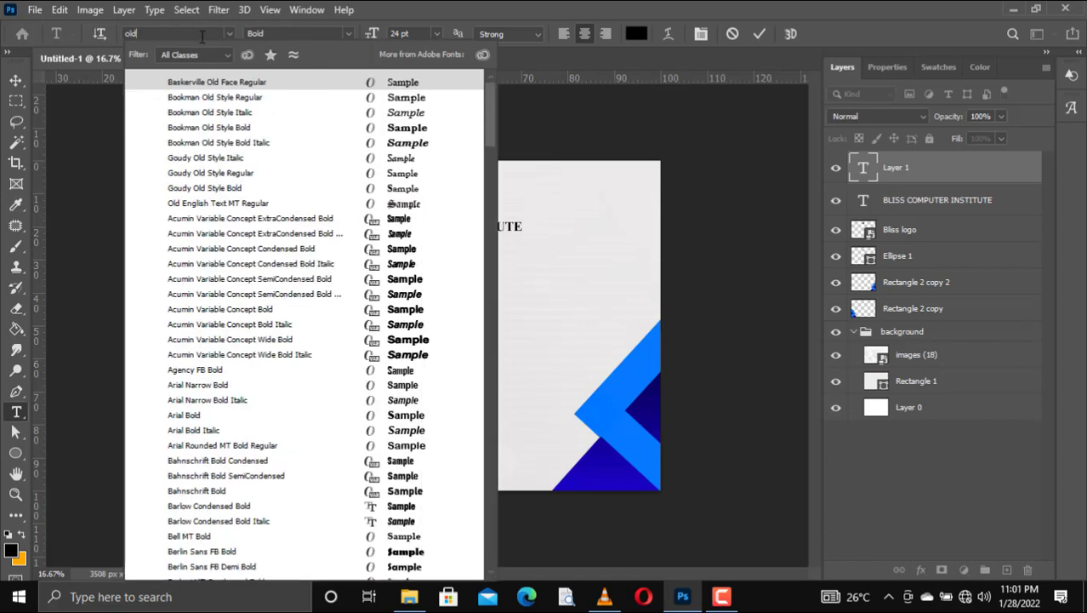
pyautogui.click(414, 207)
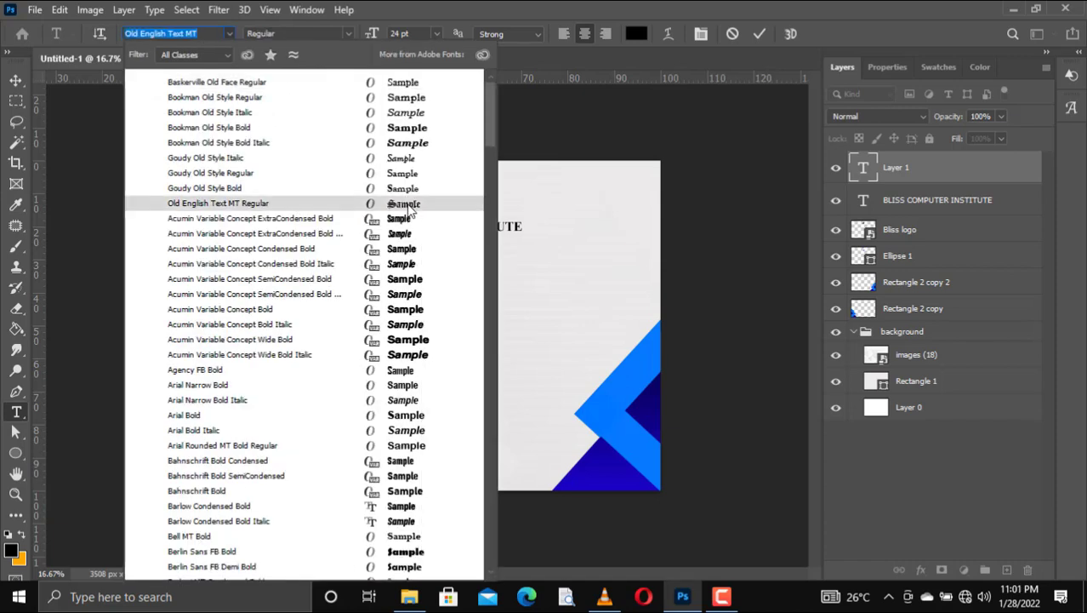
pyautogui.click(938, 66)
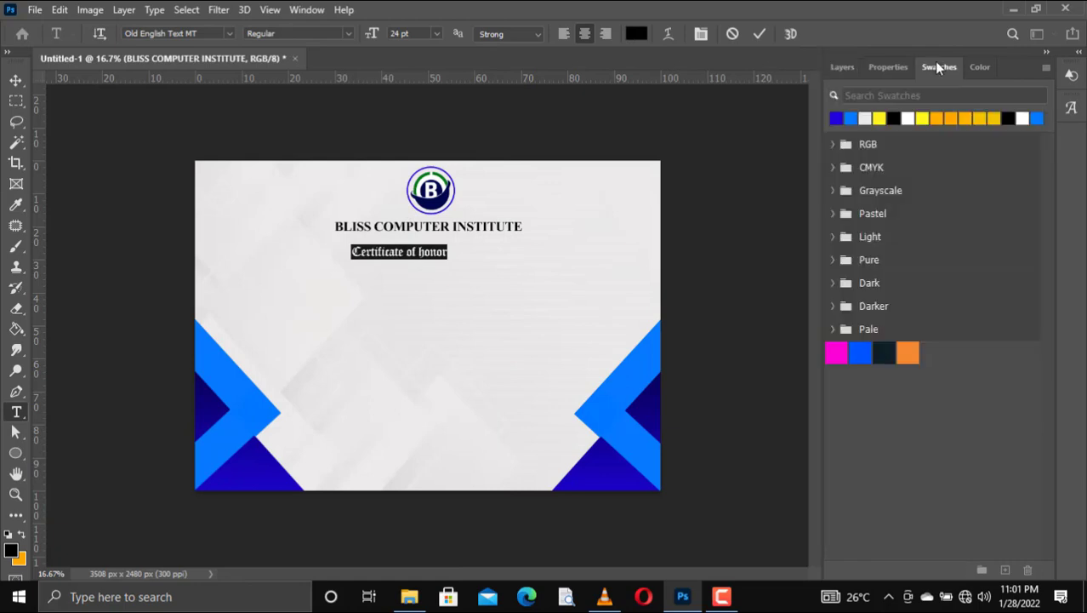
pyautogui.click(637, 34)
pyautogui.click(814, 253)
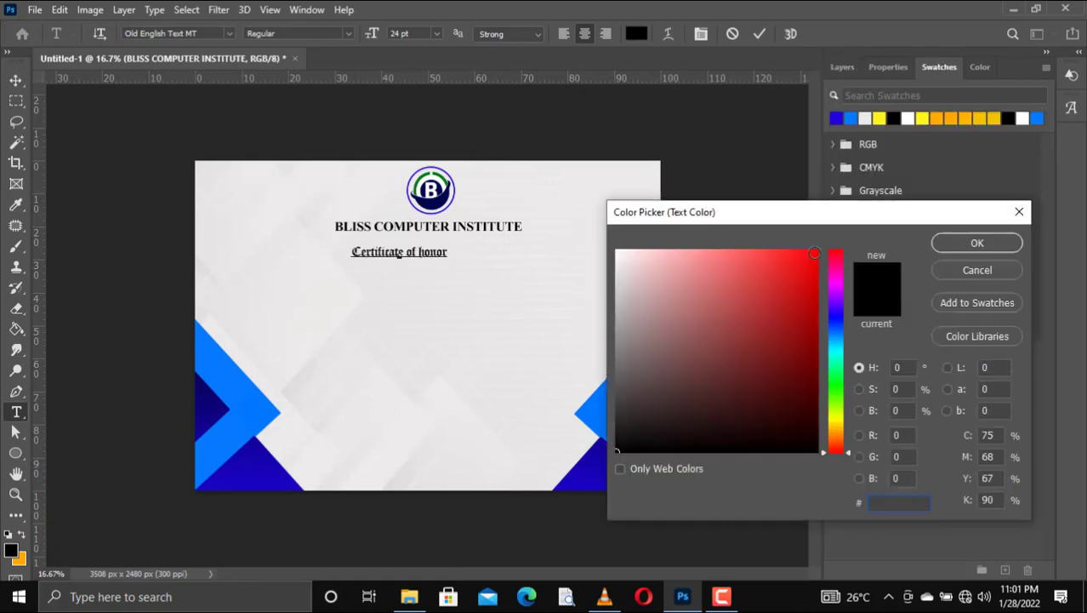
pyautogui.click(991, 247)
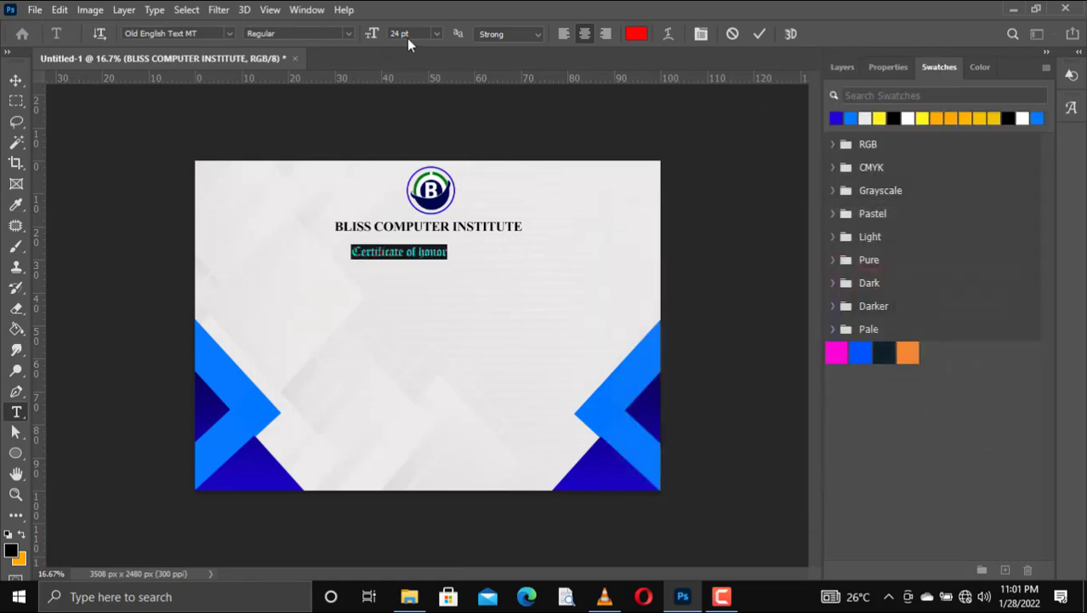
# Step: Size the heading to 36 pt, after trying 60 and 48 pt, and commit
pyautogui.click(436, 34)
pyautogui.click(427, 224)
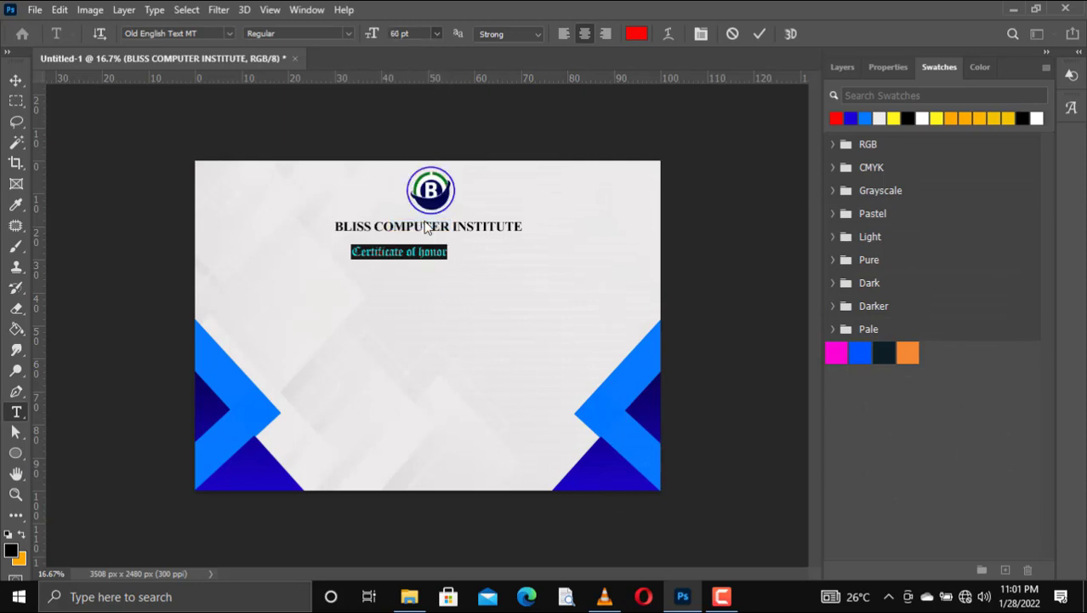
pyautogui.click(435, 34)
pyautogui.click(434, 158)
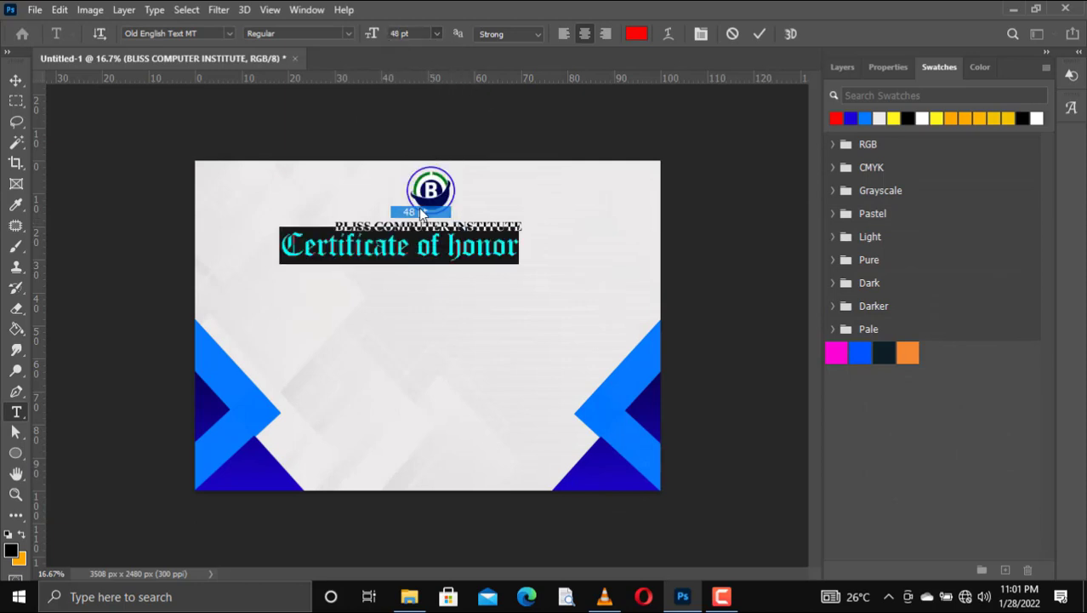
pyautogui.click(435, 34)
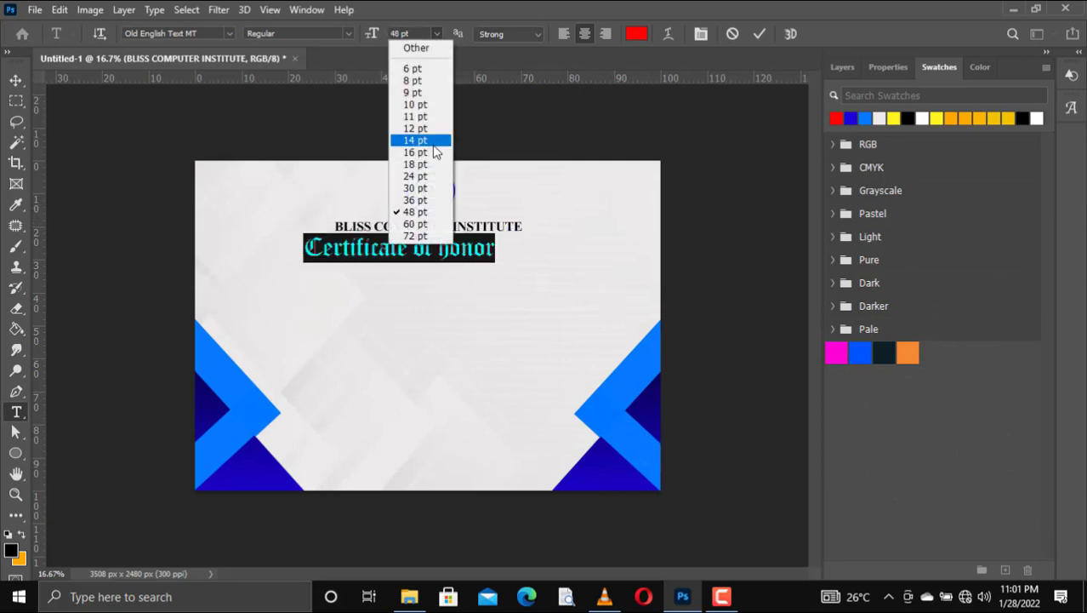
pyautogui.click(434, 199)
pyautogui.click(762, 32)
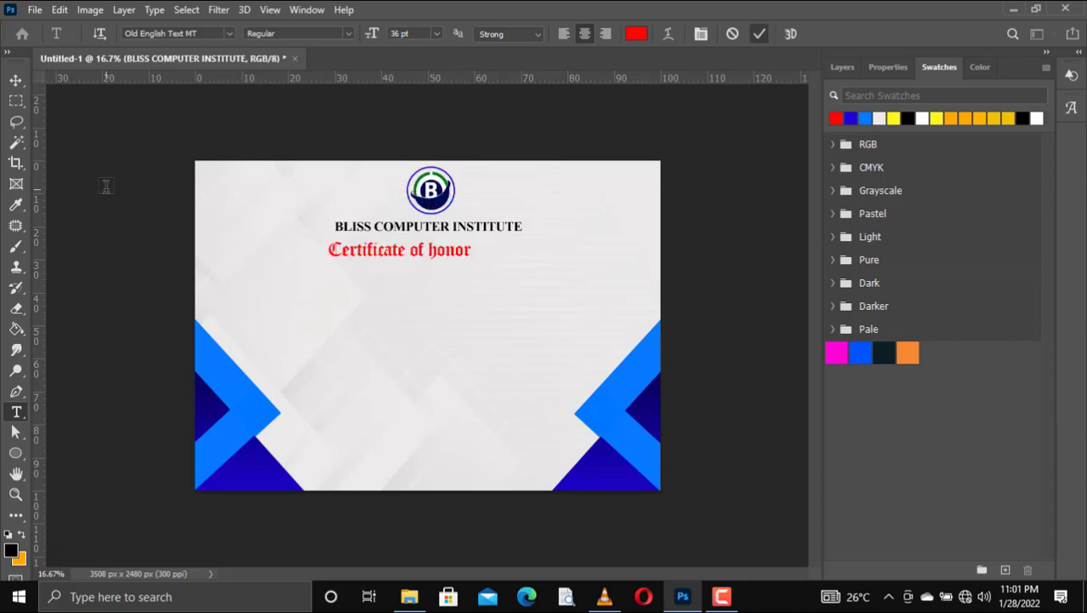
# Step: Centre 'Certificate of honor' under the institute name
pyautogui.press('v')
pyautogui.moveTo(375, 257); pyautogui.dragTo(408, 257)
pyautogui.press('Right')
pyautogui.press('Down')
pyautogui.press('Down')
pyautogui.press('Down')
pyautogui.press('Down')
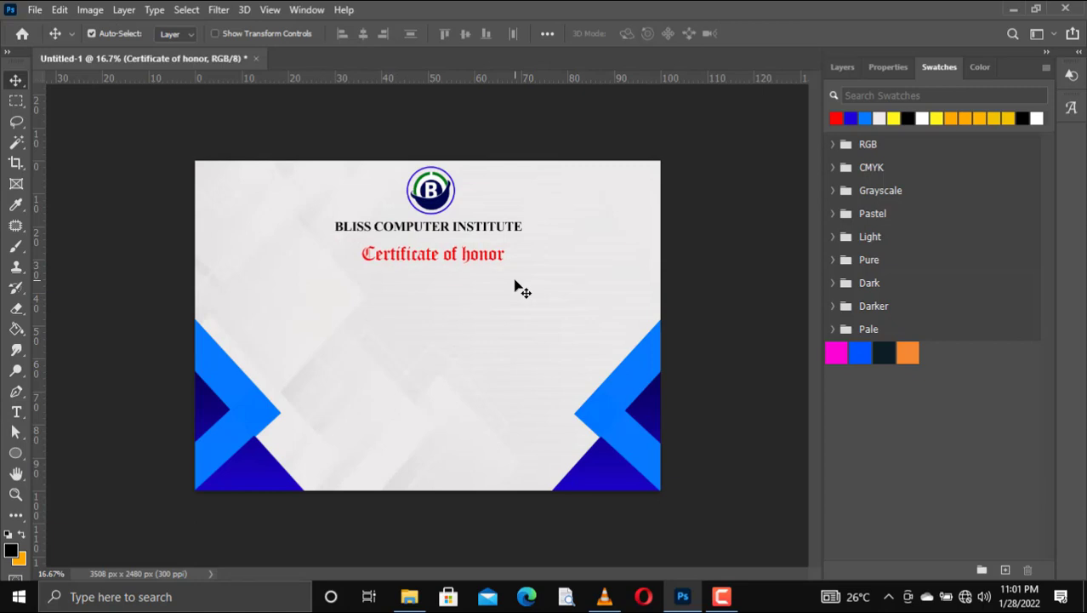
# Step: Type 'awarded to' on a new line below the Certificate of honor heading
pyautogui.press('Left')
pyautogui.press('Up')
pyautogui.press('Up')
pyautogui.press('Up')
pyautogui.press('Up')
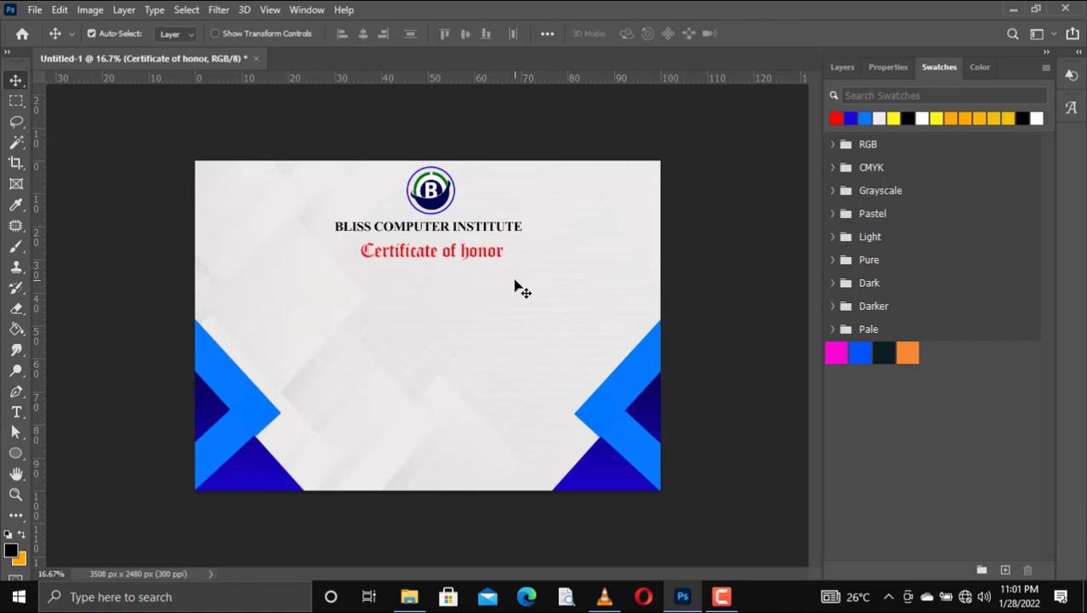
pyautogui.click(16, 411)
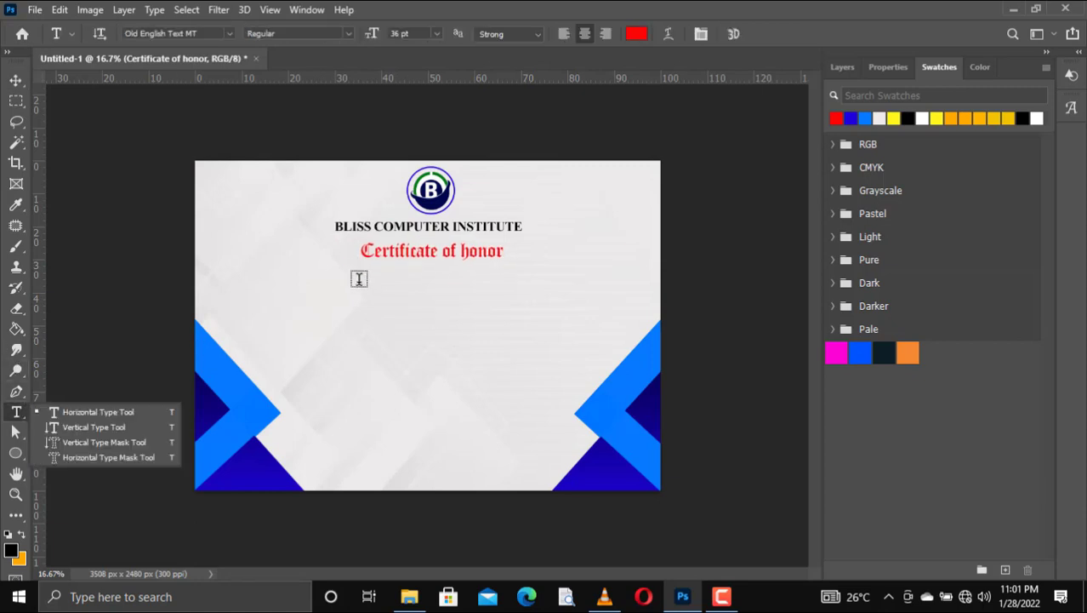
pyautogui.click(358, 283)
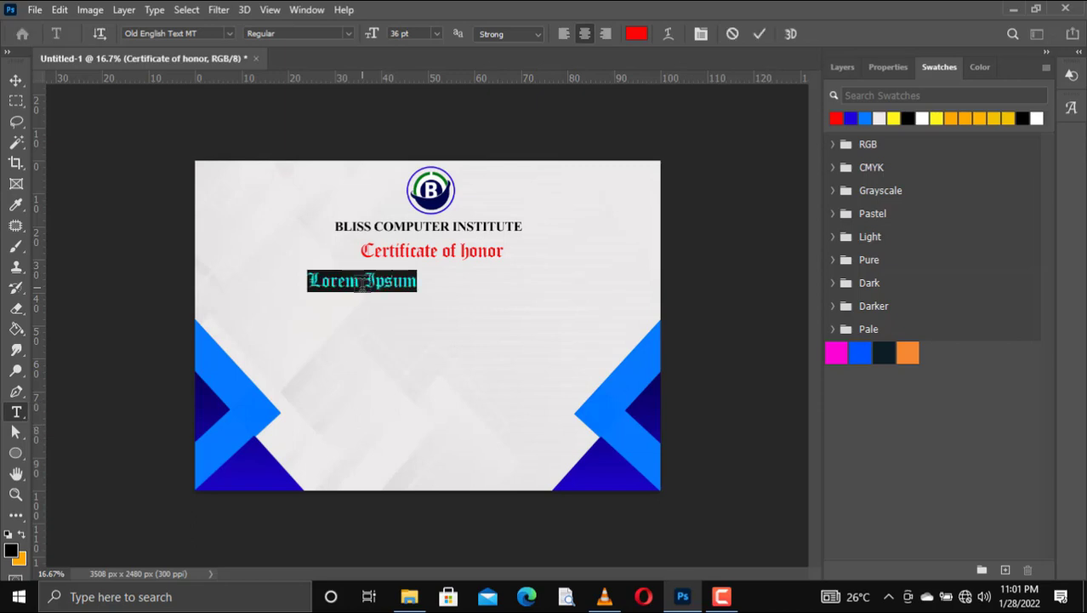
pyautogui.write('awarded')
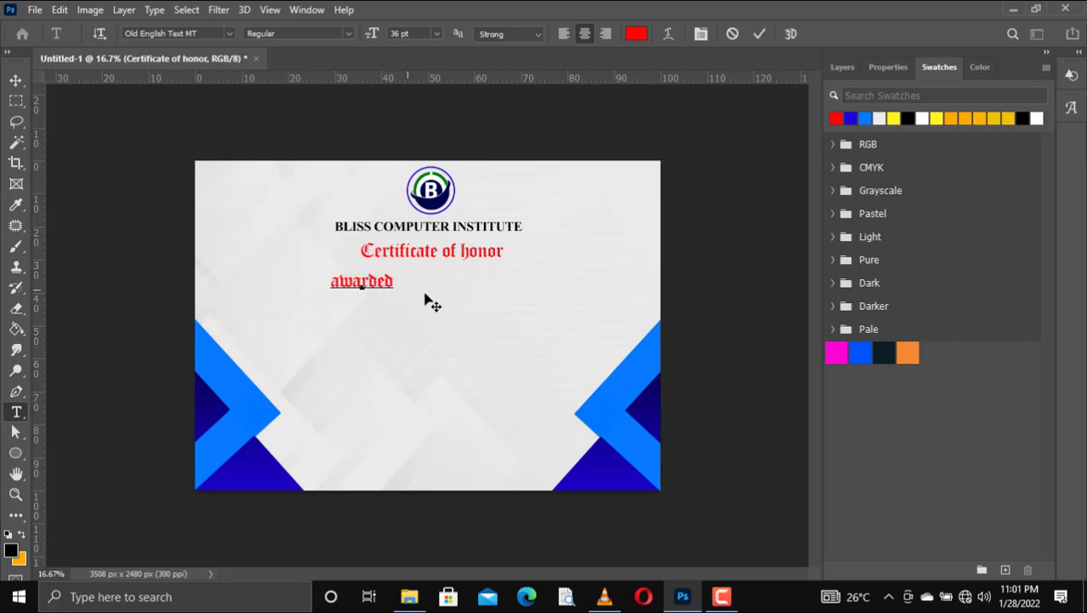
pyautogui.write(' to')
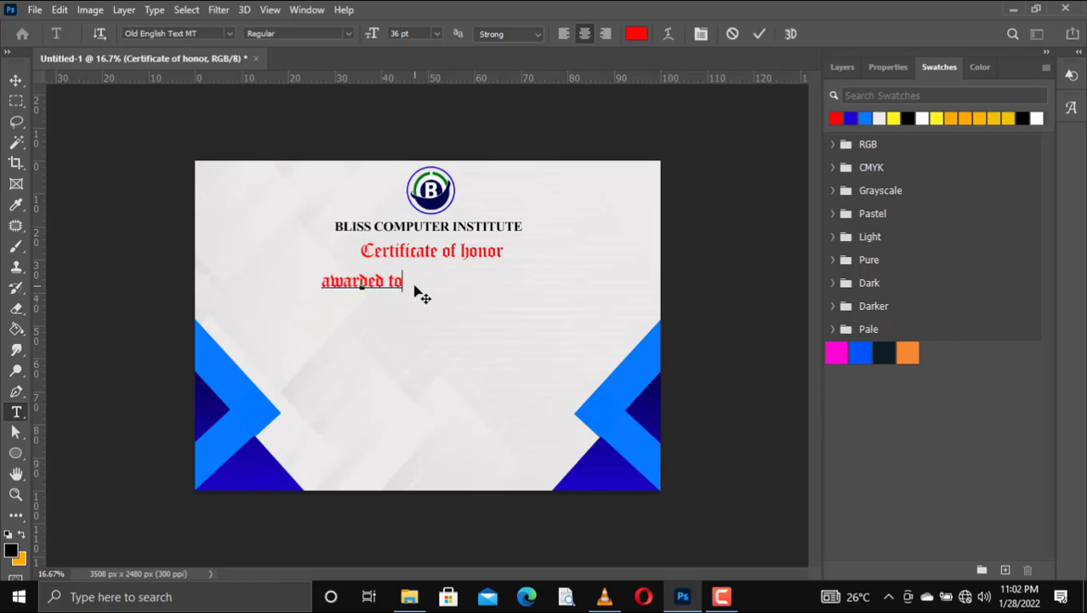
# Step: Set 'awarded to' in Brush Script MT and commit it
pyautogui.hotkey('ctrl', 'a')
pyautogui.click(231, 31)
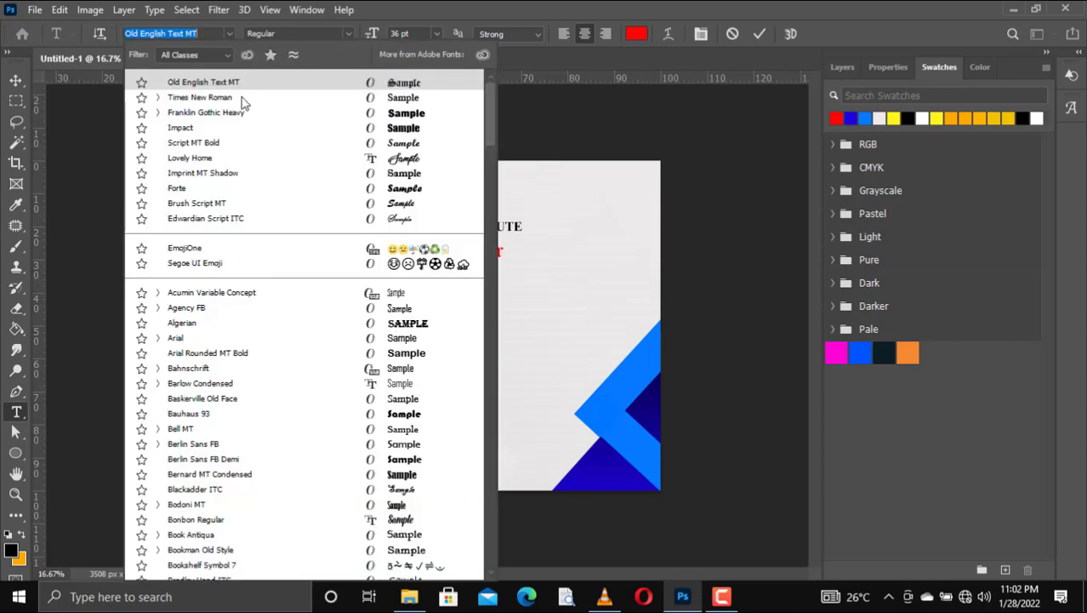
pyautogui.click(358, 203)
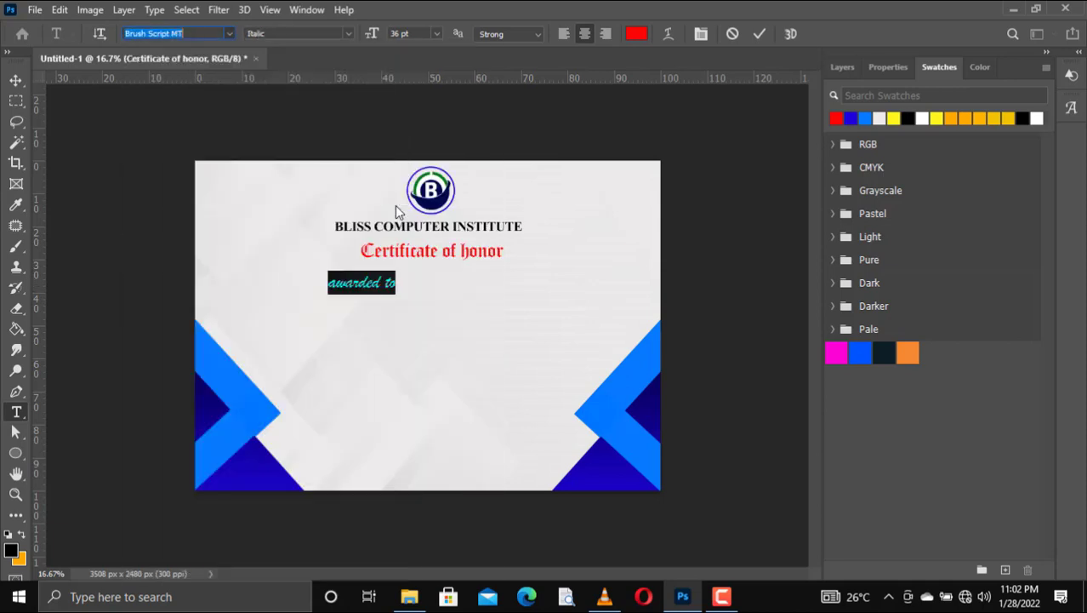
pyautogui.click(851, 67)
pyautogui.click(760, 33)
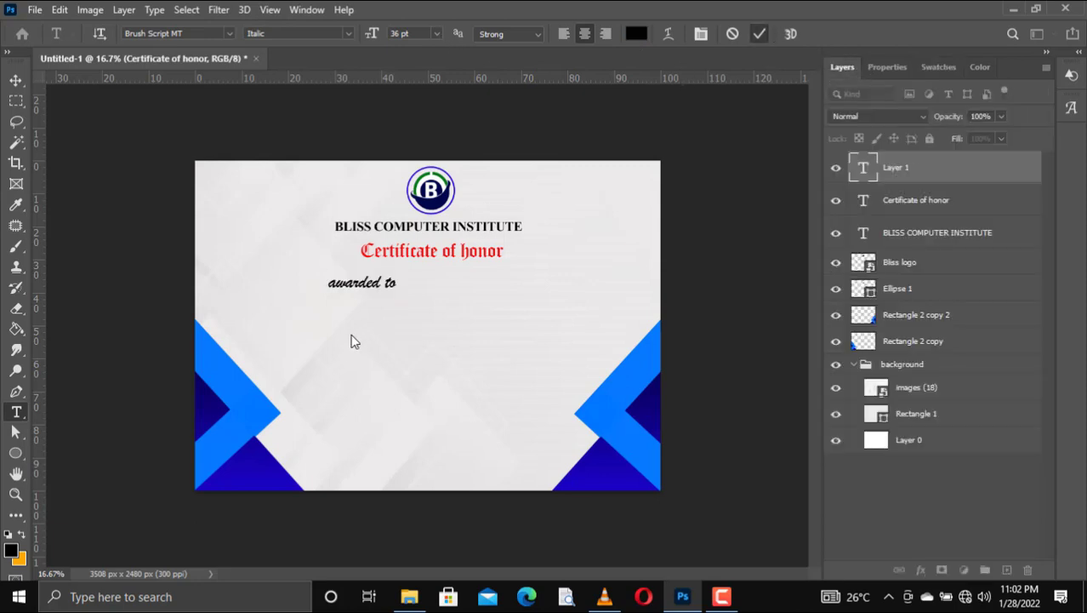
# Step: Centre 'awarded to' under the heading and raise BLISS COMPUTER INSTITUTE slightly
pyautogui.press('v')
pyautogui.moveTo(364, 284); pyautogui.dragTo(426, 285)
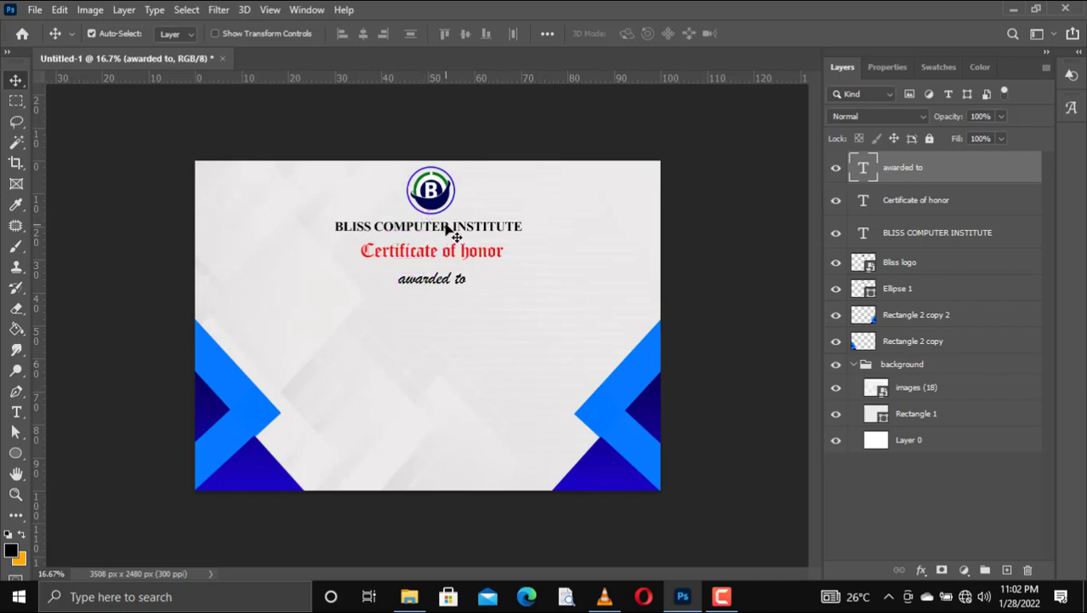
pyautogui.moveTo(453, 235); pyautogui.dragTo(447, 227)
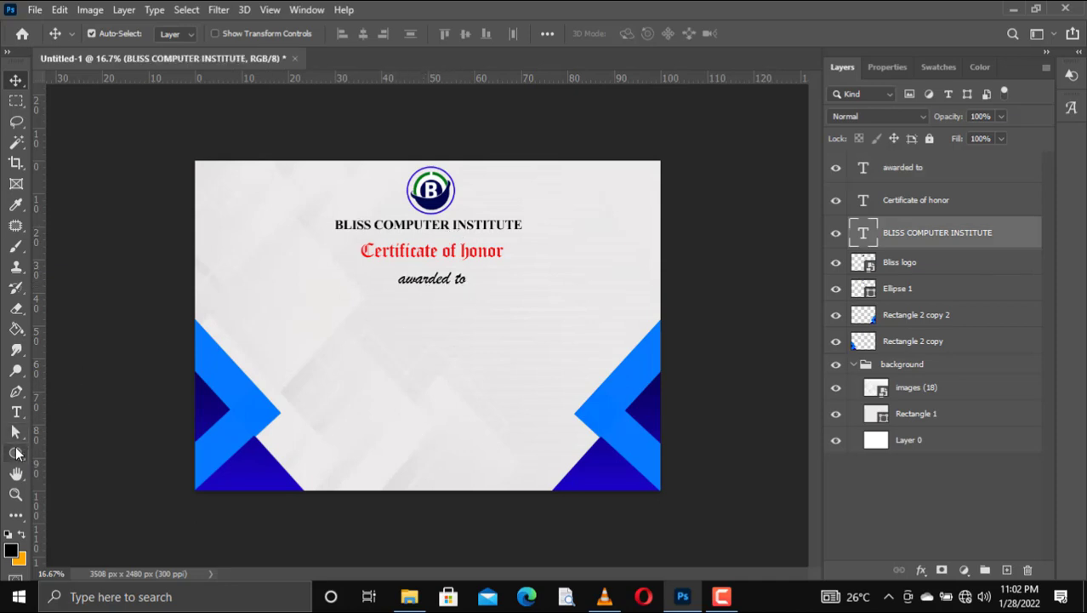
# Step: Draw a black horizontal line with no fill below 'awarded to', nudged slightly down
pyautogui.click(16, 453)
pyautogui.click(76, 483)
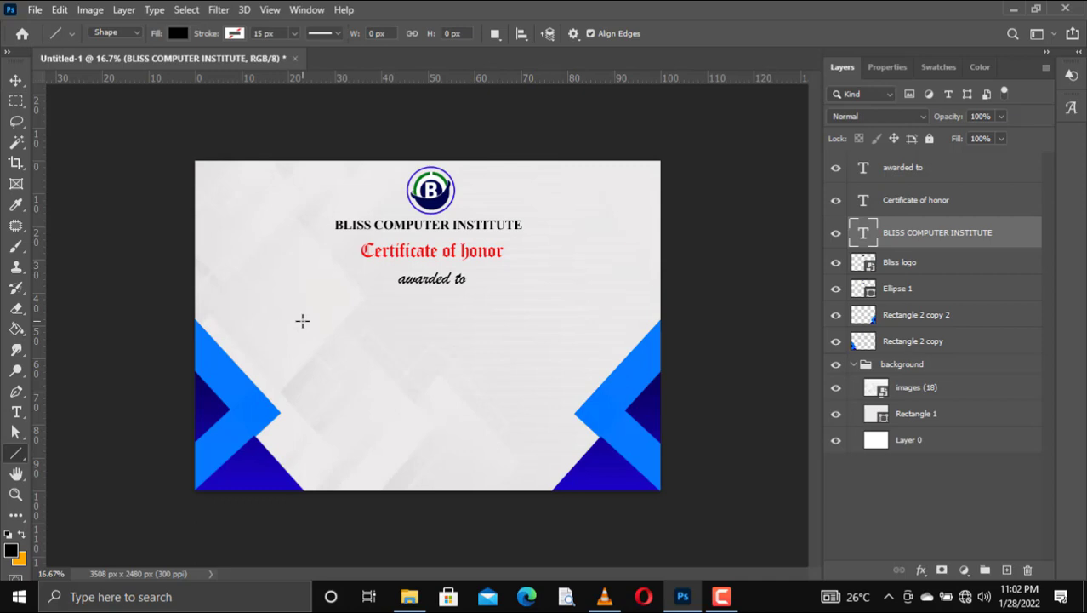
pyautogui.moveTo(302, 320); pyautogui.dragTo(563, 320)
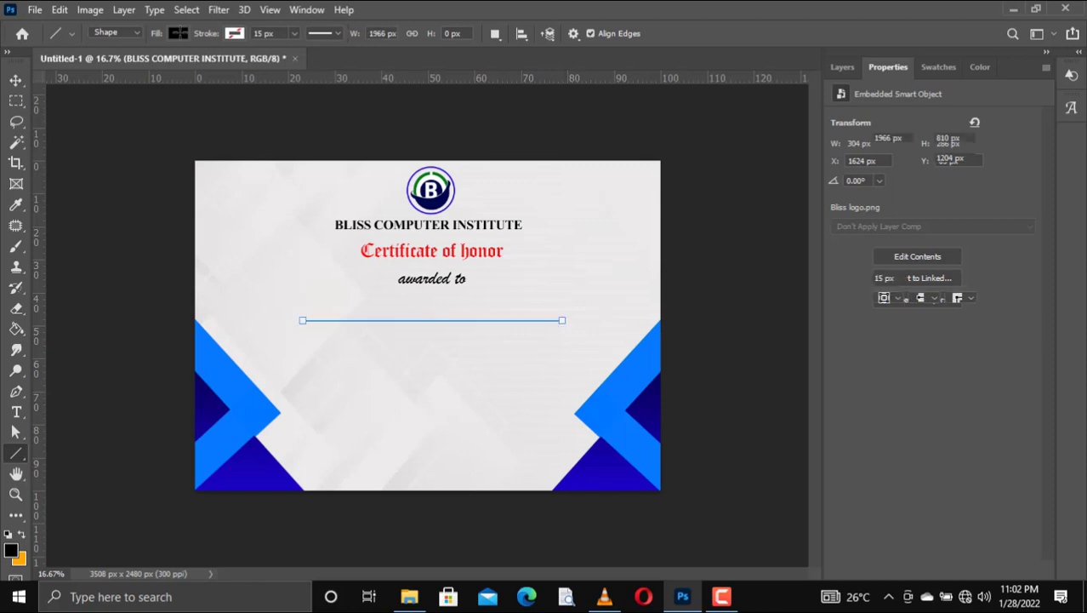
pyautogui.click(178, 34)
pyautogui.click(85, 64)
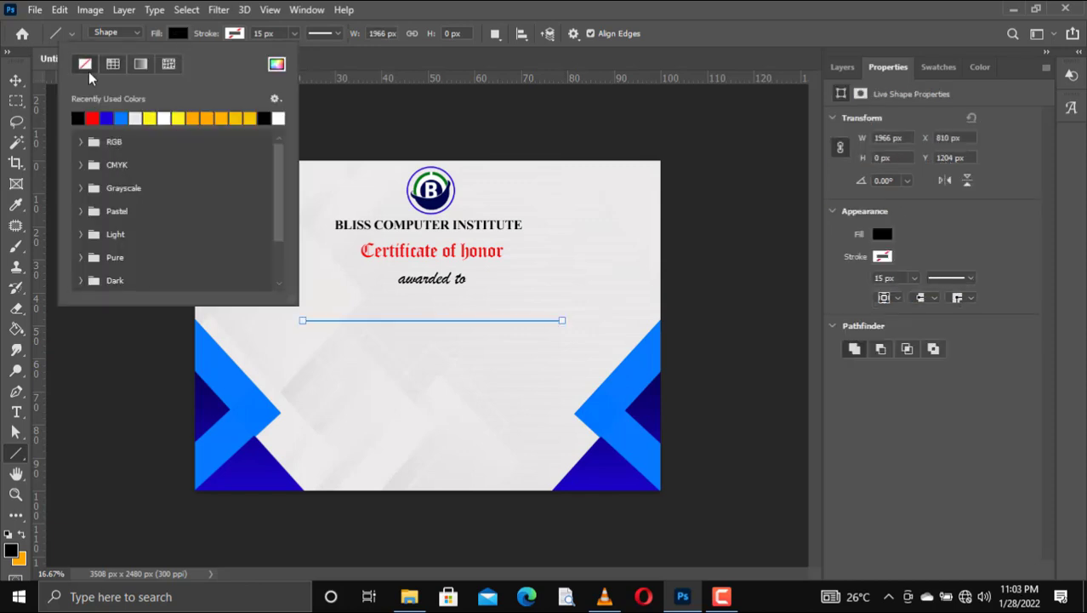
pyautogui.click(134, 118)
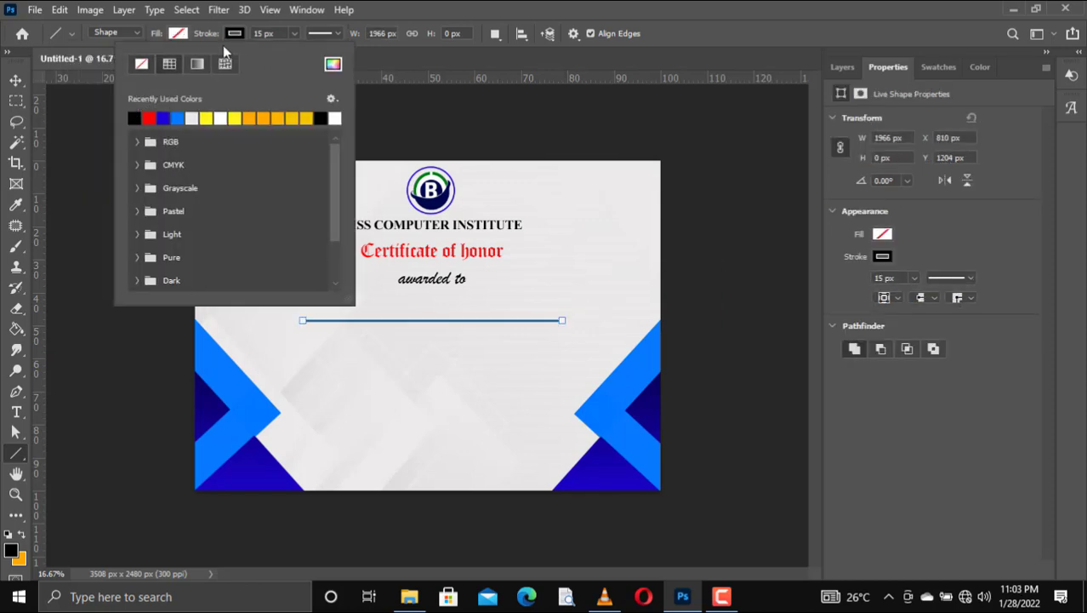
pyautogui.click(16, 80)
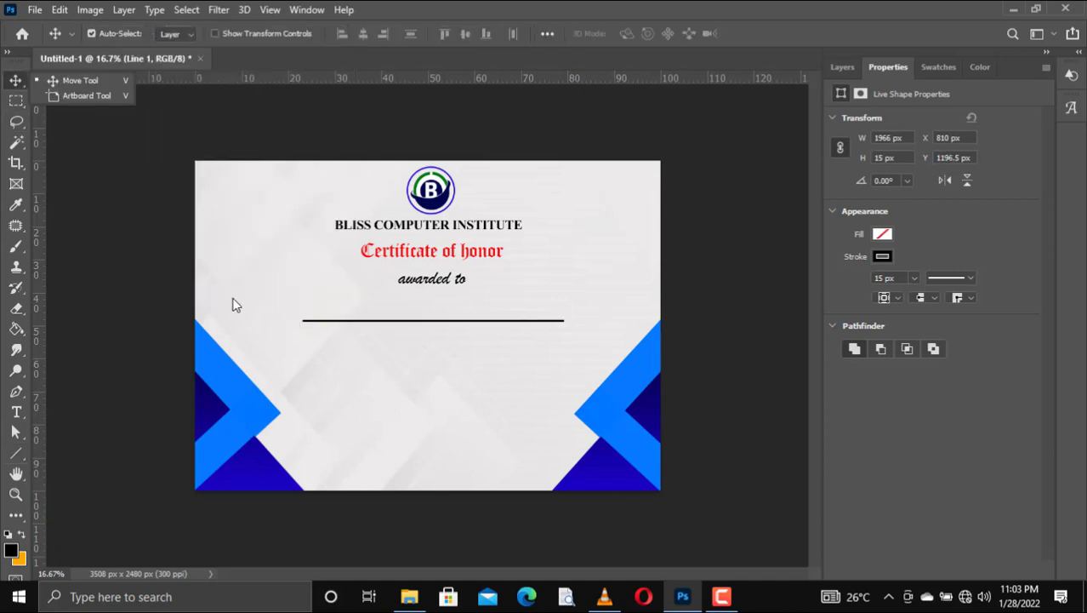
pyautogui.press('Down')
pyautogui.press('Down')
pyautogui.press('Down')
pyautogui.press('Down')
pyautogui.press('Down')
pyautogui.press('Down')
pyautogui.press('Down')
pyautogui.press('Down')
pyautogui.press('Down')
pyautogui.press('Down')
pyautogui.press('Down')
pyautogui.press('Down')
pyautogui.press('Down')
pyautogui.press('Down')
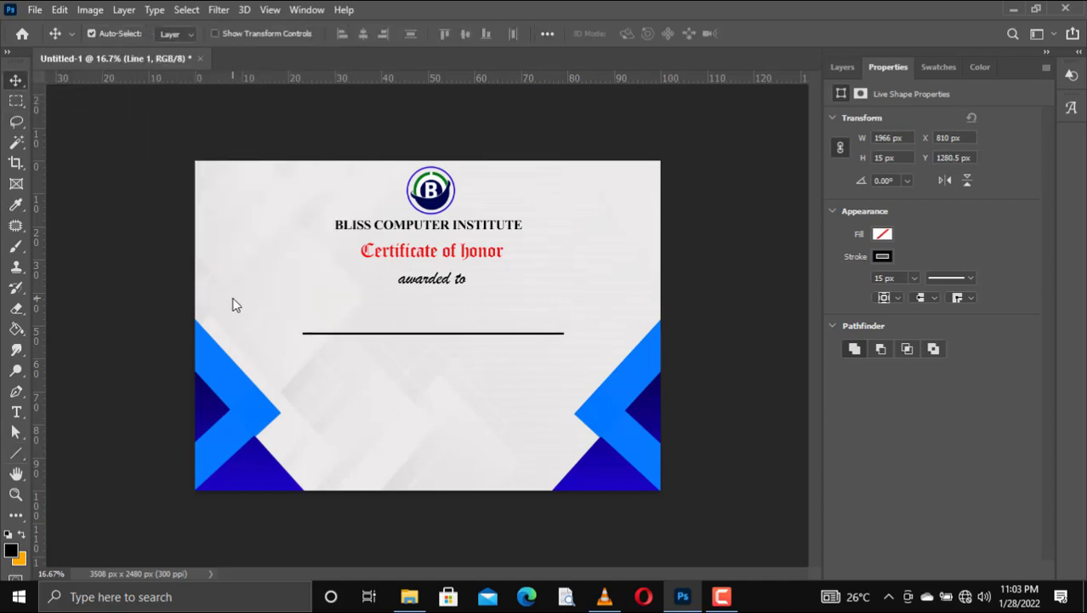
pyautogui.click(15, 411)
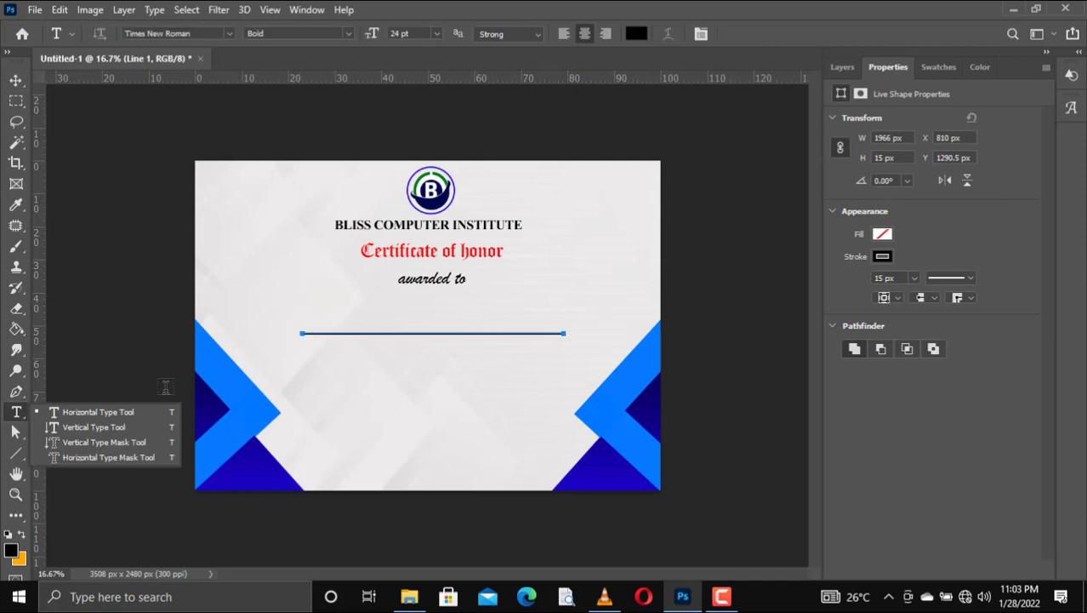
# Step: Type the recipient's full name on a new text layer above the line, correcting typos
pyautogui.click(126, 414)
pyautogui.click(364, 317)
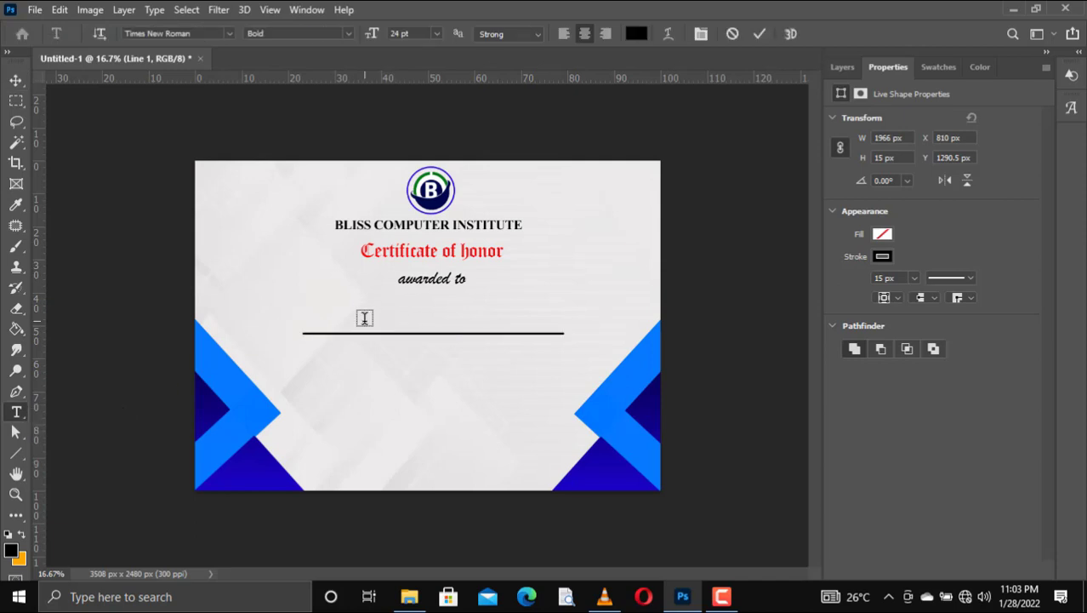
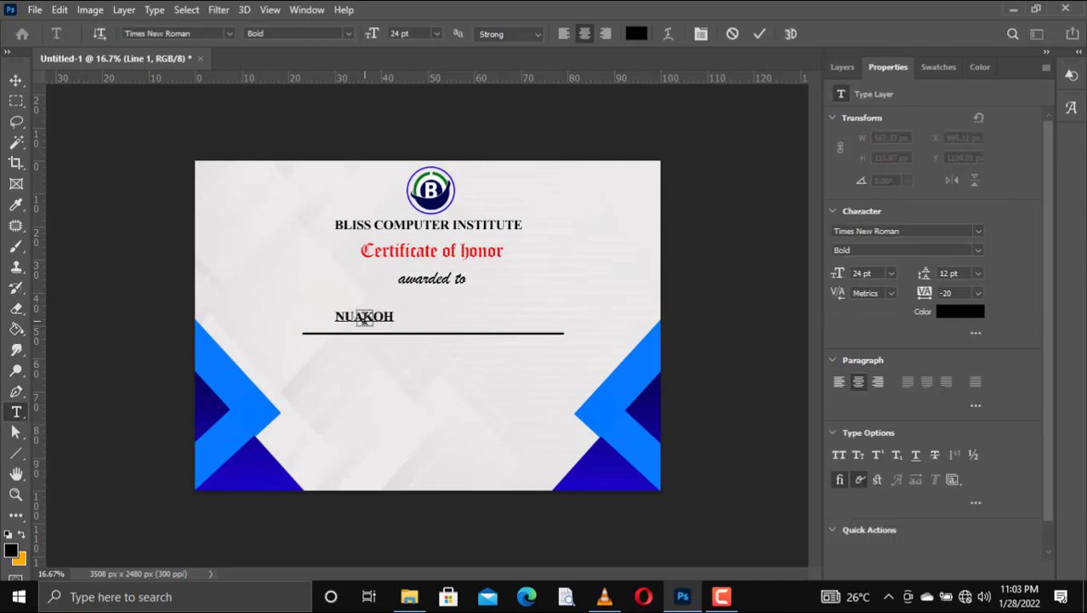
pyautogui.hotkey('ctrl', 'a')
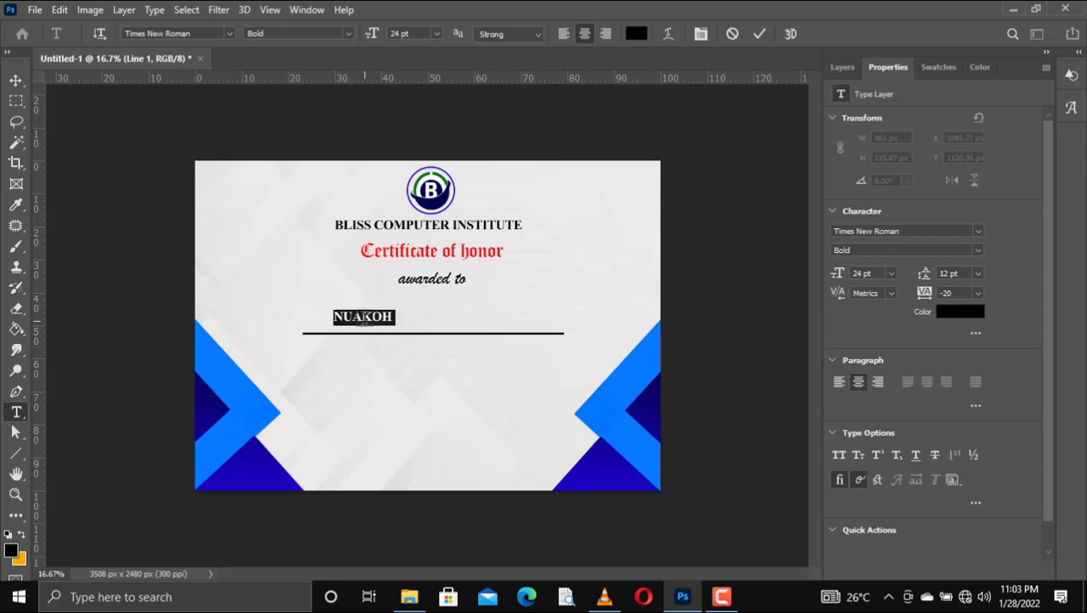
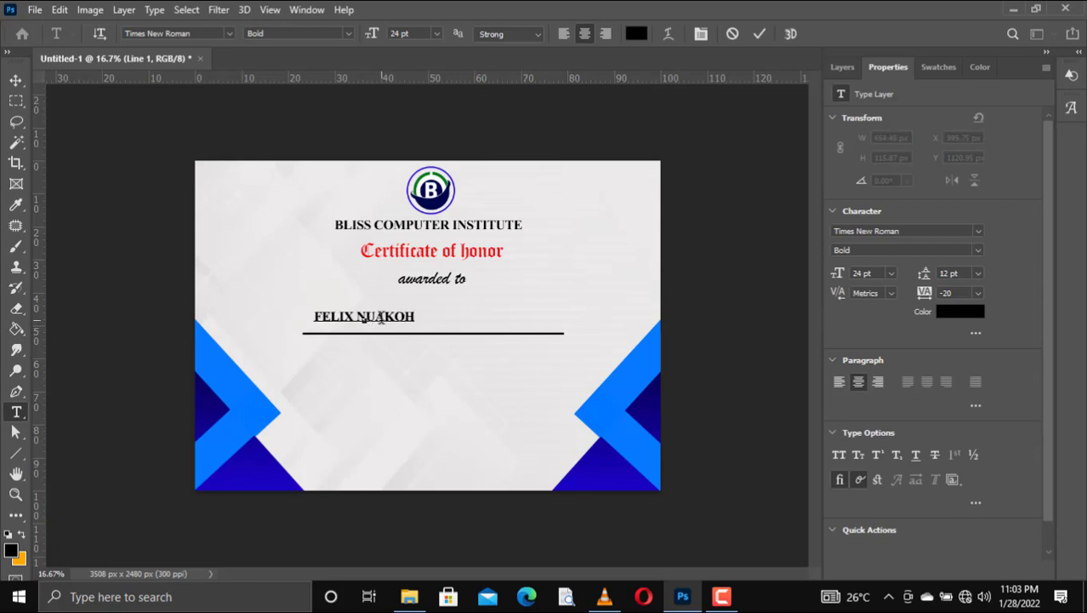
pyautogui.click(357, 318)
pyautogui.write('BLOI')
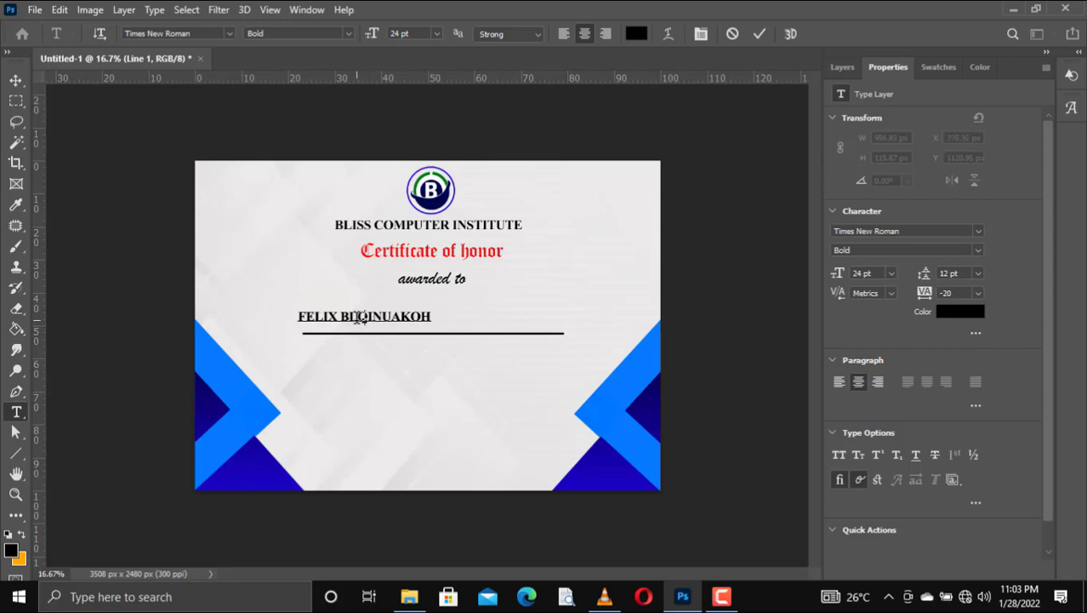
pyautogui.press('BackSpace')
pyautogui.write('SS')
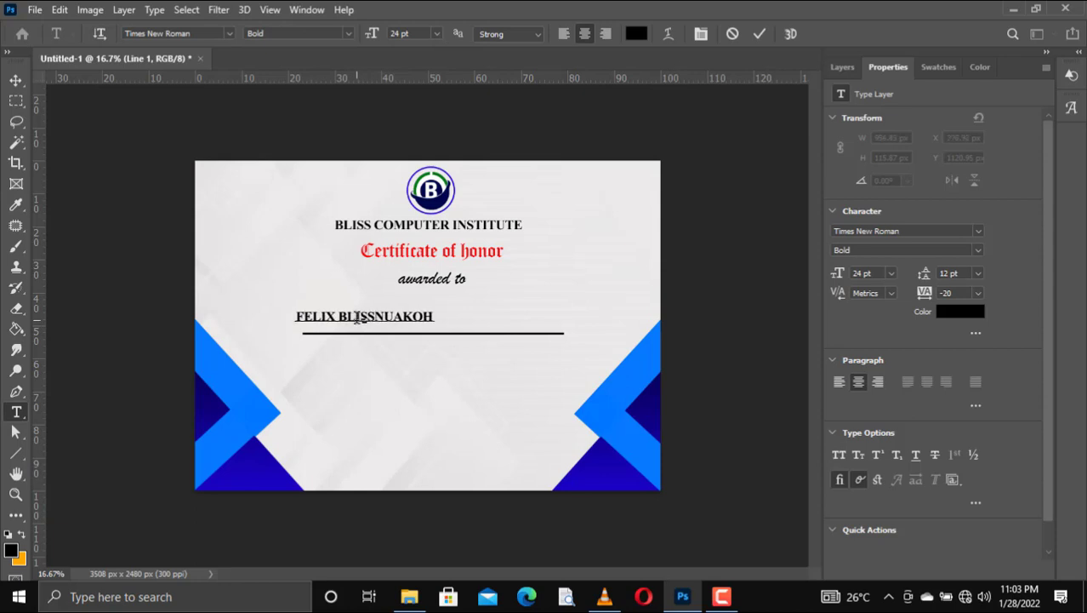
# Step: Set the name to Franklin Gothic Heavy, tracking 80, 36 pt, and centre it above the line
pyautogui.hotkey('ctrl', 'a')
pyautogui.click(229, 33)
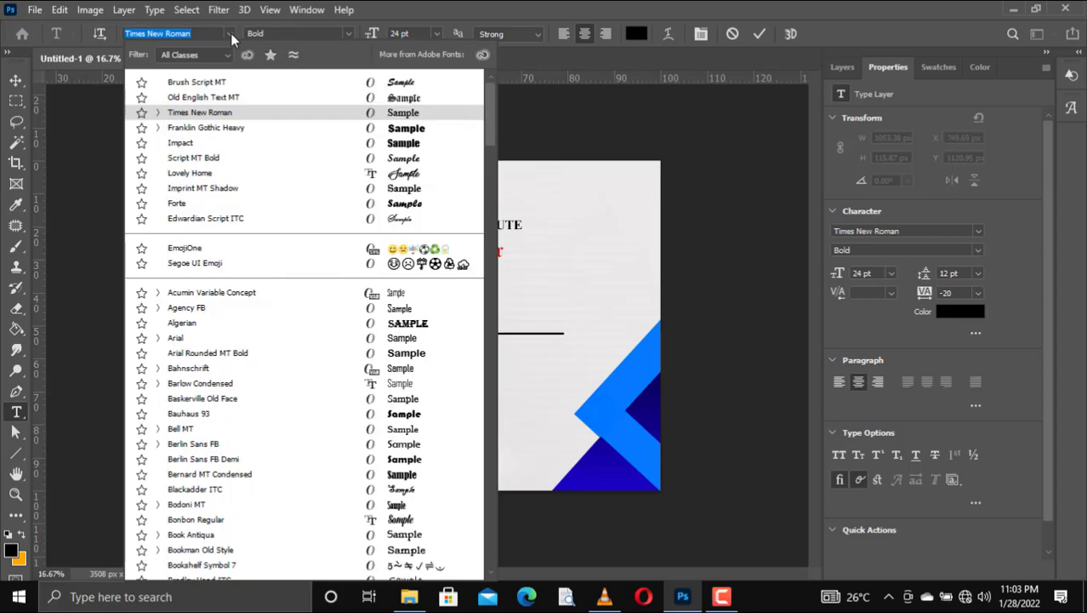
pyautogui.click(407, 129)
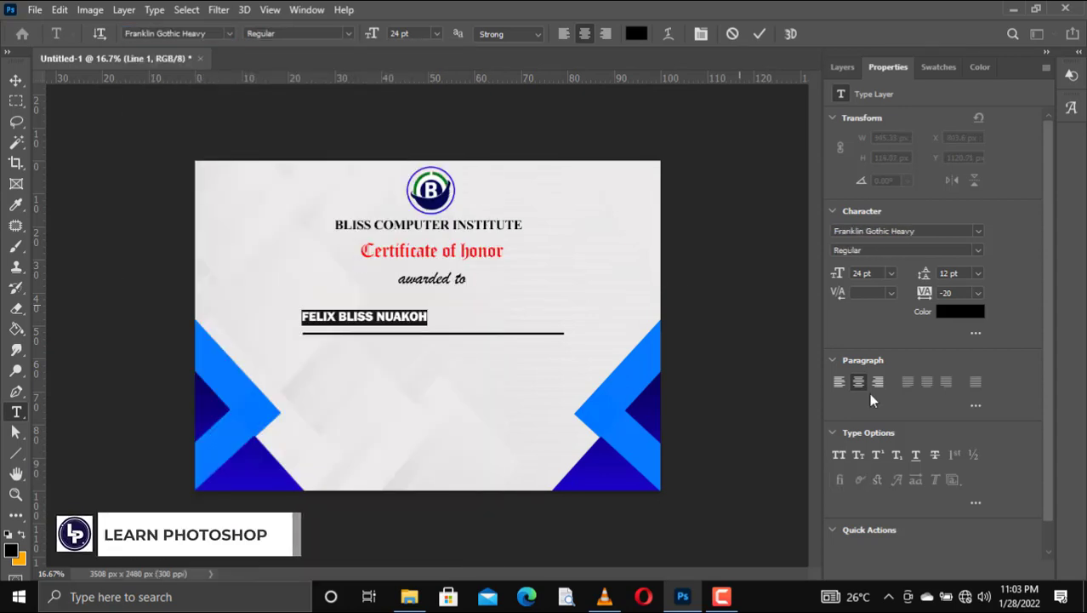
pyautogui.moveTo(926, 296); pyautogui.dragTo(926, 294)
pyautogui.click(894, 274)
pyautogui.click(883, 438)
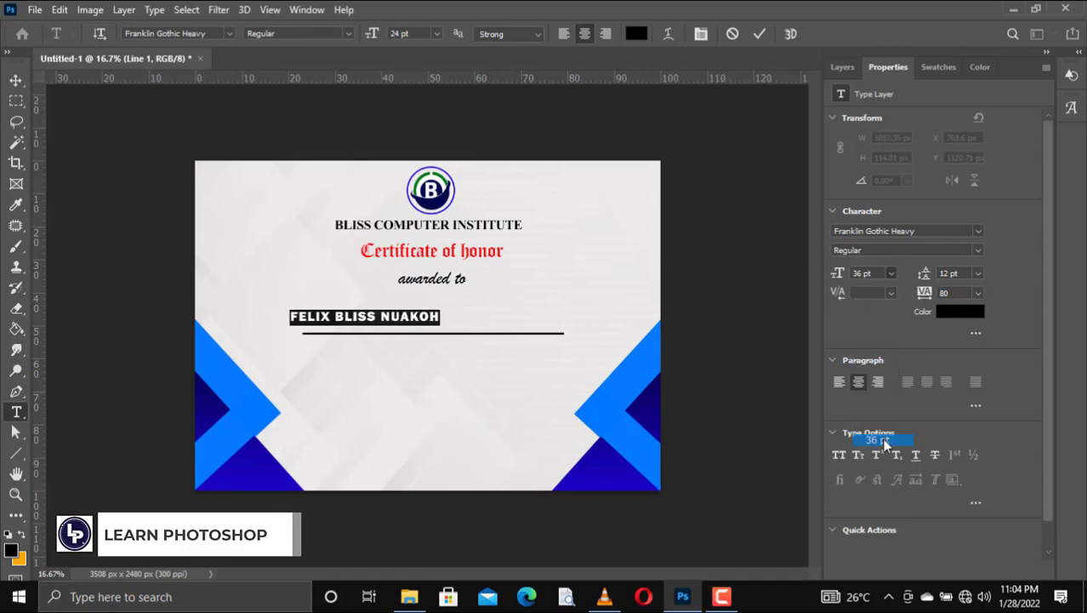
pyautogui.click(760, 33)
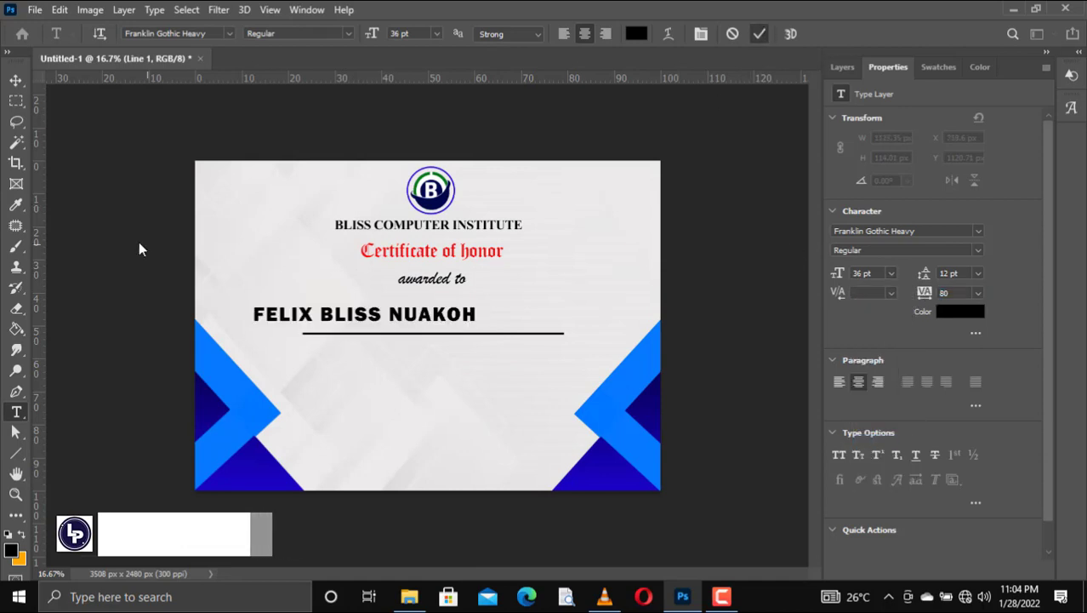
pyautogui.press('v')
pyautogui.moveTo(333, 317); pyautogui.dragTo(389, 321)
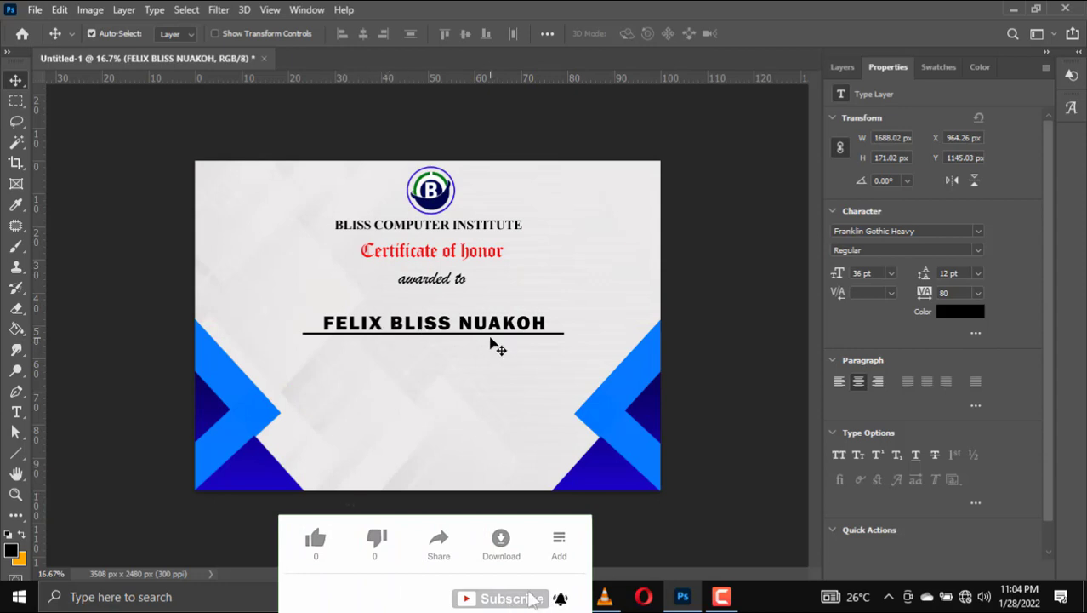
# Step: Duplicate the 'awarded to' text layer from the Layers panel to create 'awarded to copy'
pyautogui.click(446, 281)
pyautogui.click(842, 67)
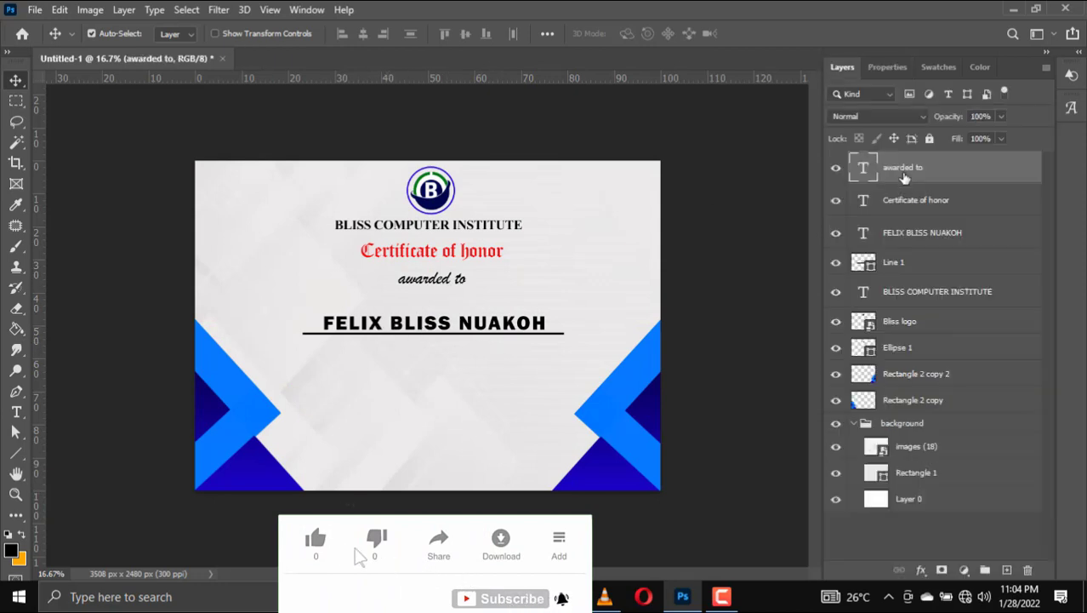
pyautogui.rightClick(902, 173)
pyautogui.click(970, 163)
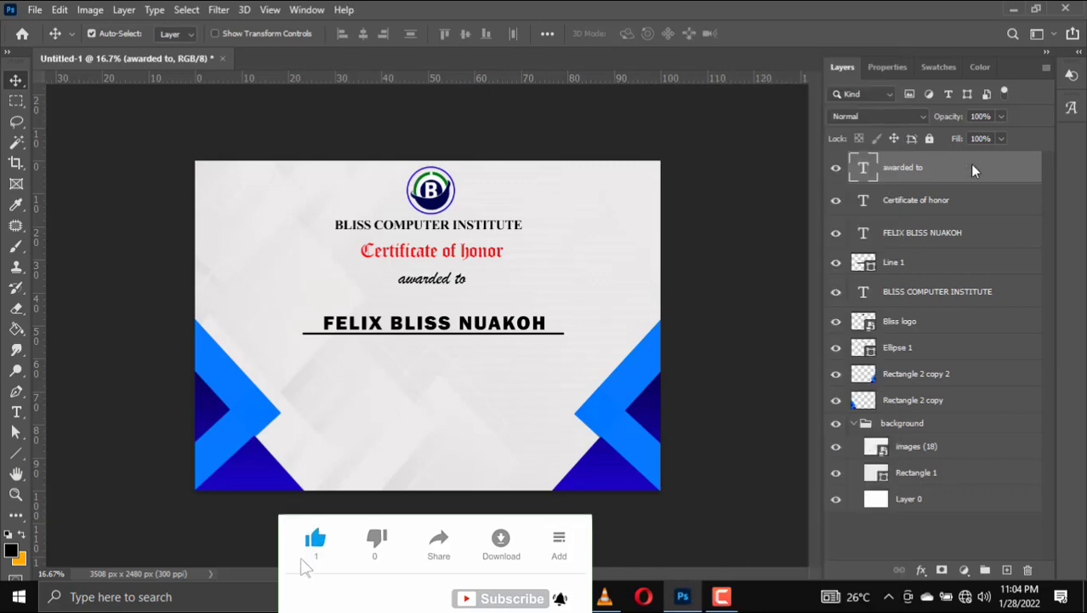
pyautogui.hotkey('ctrl', 'j')
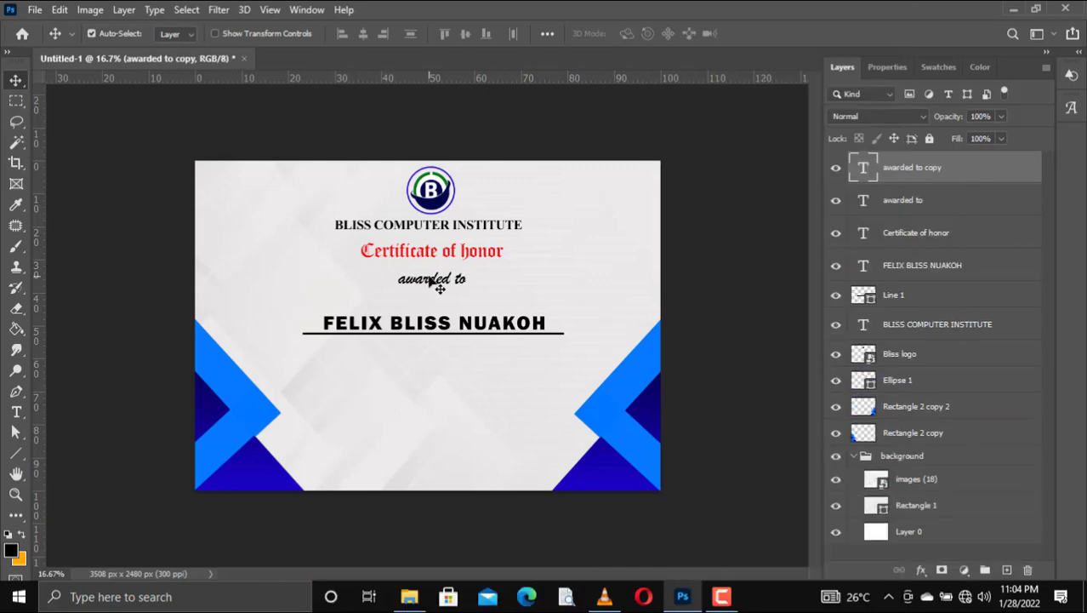
# Step: Move the copied text below the name line and change it to 'as'
pyautogui.moveTo(431, 280); pyautogui.dragTo(431, 356)
pyautogui.doubleClick(434, 356)
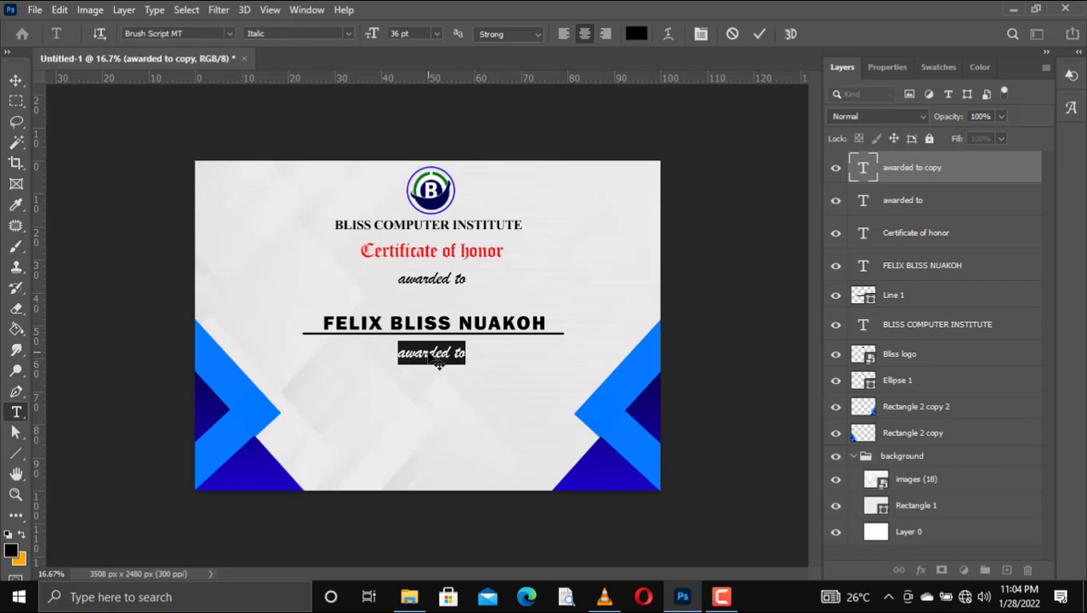
pyautogui.write('as')
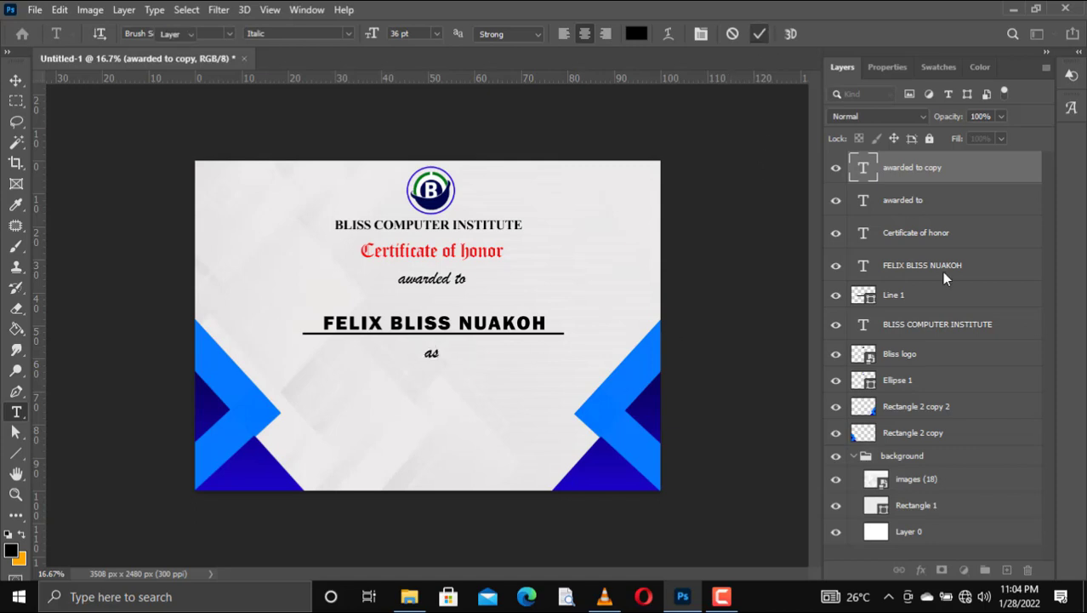
pyautogui.press('Escape')
# Step: Select the Line 1 underline together with the name layer
pyautogui.keyDown('ctrl'); pyautogui.click(898, 298); pyautogui.keyUp('ctrl')
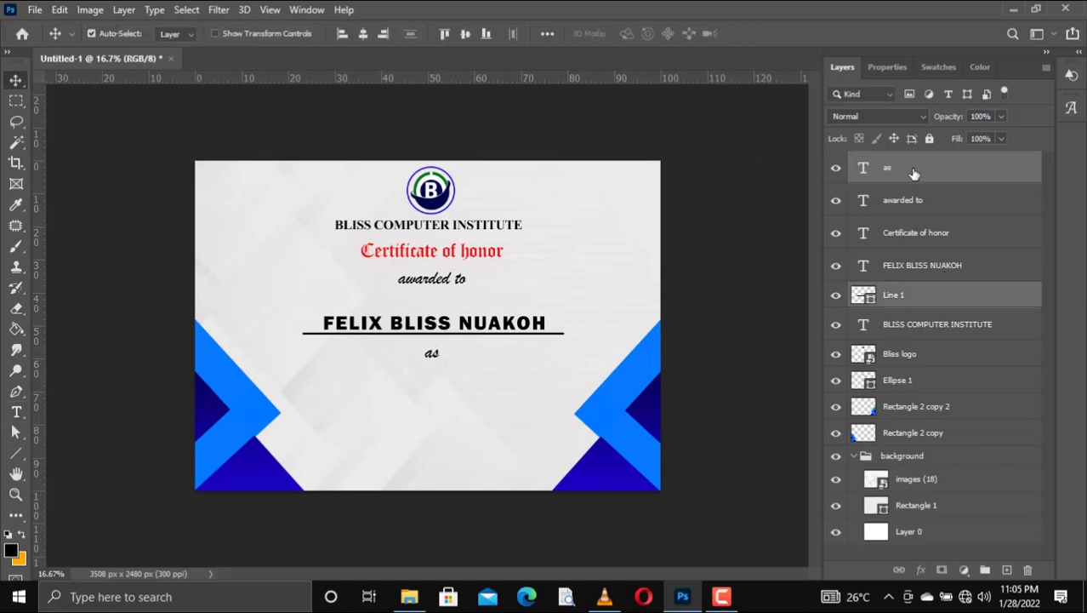
pyautogui.keyDown('ctrl'); pyautogui.click(912, 285); pyautogui.keyUp('ctrl')
pyautogui.click(910, 295)
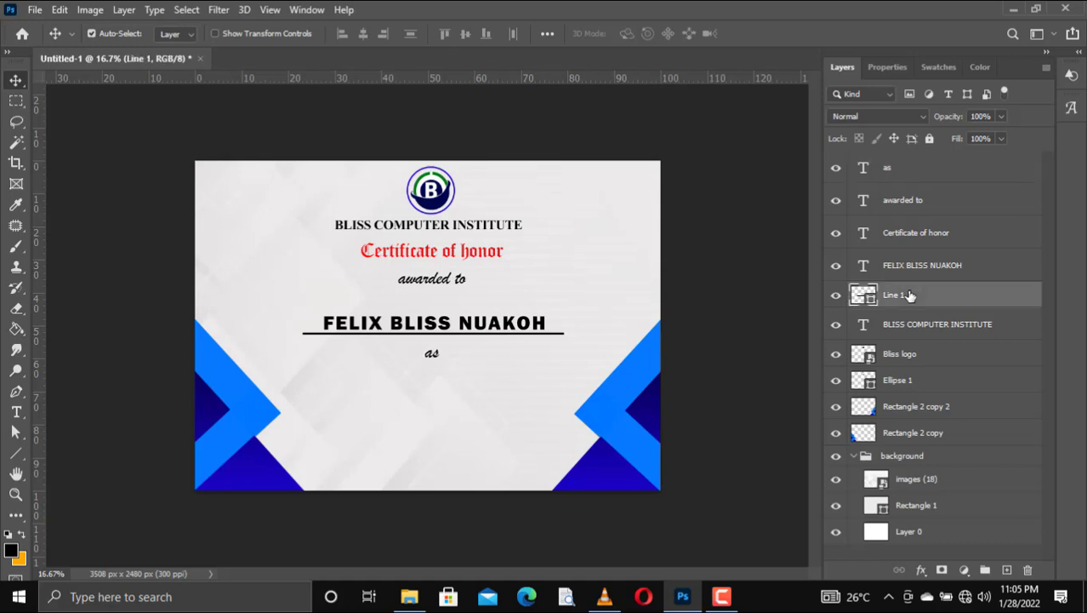
pyautogui.keyDown('ctrl'); pyautogui.click(909, 266); pyautogui.keyUp('ctrl')
# Step: Duplicate the name and underline with Ctrl+J and nudge the copies down below 'as'
pyautogui.hotkey('ctrl', 'j')
pyautogui.hotkey('shift', 'Down')
pyautogui.hotkey('shift', 'Down')
pyautogui.hotkey('shift', 'Down')
pyautogui.hotkey('shift', 'Down')
pyautogui.hotkey('shift', 'Down')
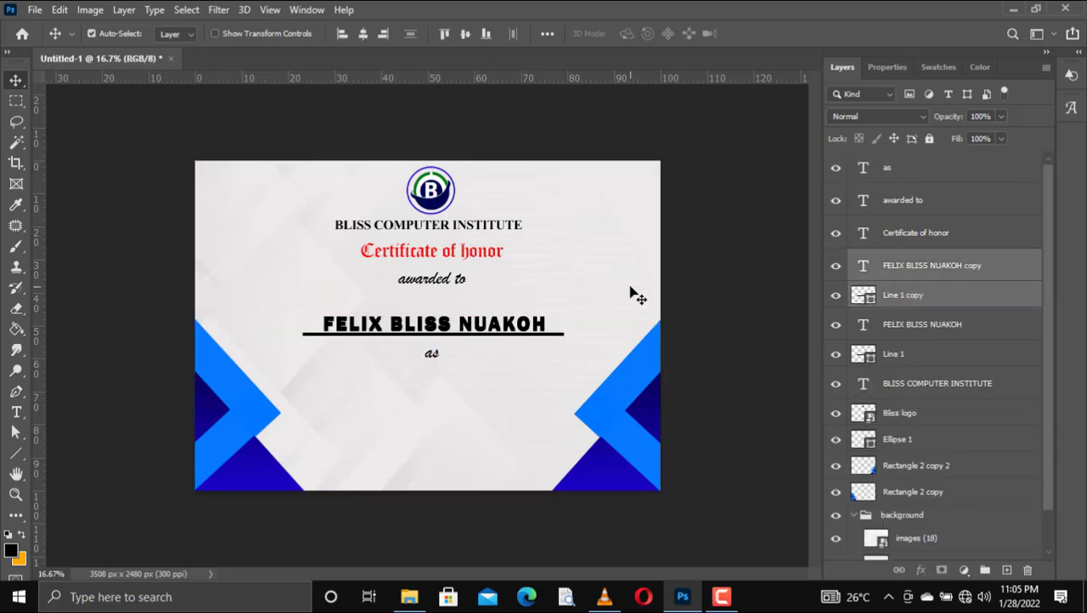
pyautogui.hotkey('shift', 'Down')
pyautogui.hotkey('shift', 'Down')
pyautogui.hotkey('shift', 'Down')
pyautogui.hotkey('shift', 'Down')
pyautogui.hotkey('shift', 'Down')
pyautogui.hotkey('shift', 'Down')
pyautogui.hotkey('shift', 'Down')
pyautogui.hotkey('shift', 'Down')
pyautogui.hotkey('shift', 'Down')
pyautogui.hotkey('shift', 'Down')
pyautogui.hotkey('shift', 'Down')
pyautogui.hotkey('shift', 'Down')
pyautogui.hotkey('shift', 'Down')
pyautogui.hotkey('shift', 'Down')
pyautogui.hotkey('shift', 'Down')
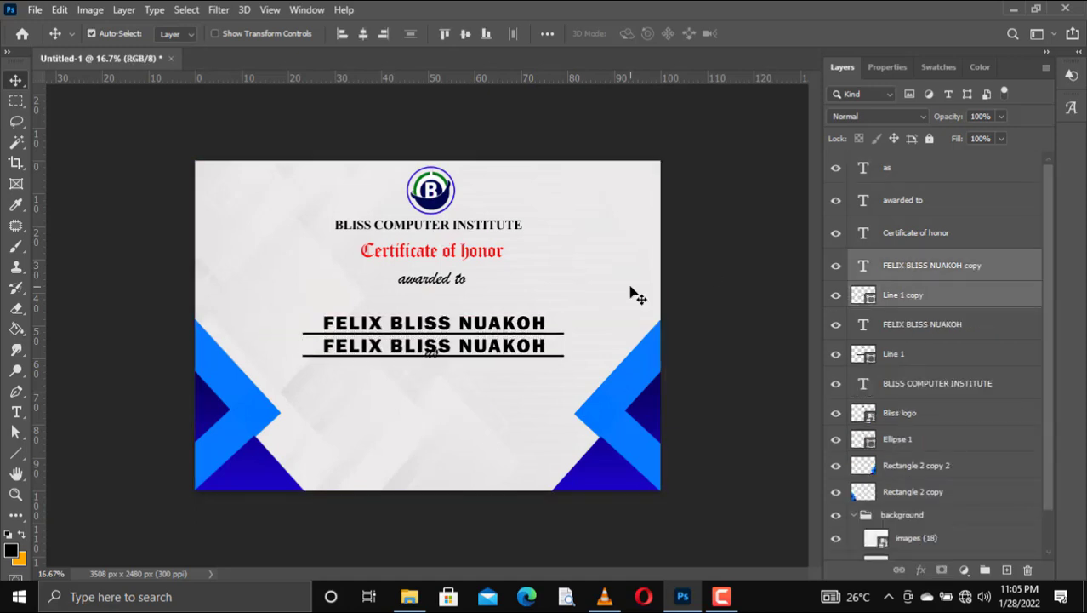
pyautogui.hotkey('shift', 'Down')
pyautogui.hotkey('shift', 'Down')
pyautogui.hotkey('shift', 'Down')
pyautogui.hotkey('shift', 'Down')
pyautogui.hotkey('shift', 'Down')
pyautogui.hotkey('shift', 'Down')
pyautogui.hotkey('shift', 'Down')
pyautogui.hotkey('shift', 'Down')
pyautogui.hotkey('shift', 'Down')
pyautogui.hotkey('shift', 'Down')
pyautogui.hotkey('shift', 'Down')
pyautogui.hotkey('shift', 'Down')
pyautogui.hotkey('shift', 'Down')
pyautogui.hotkey('shift', 'Down')
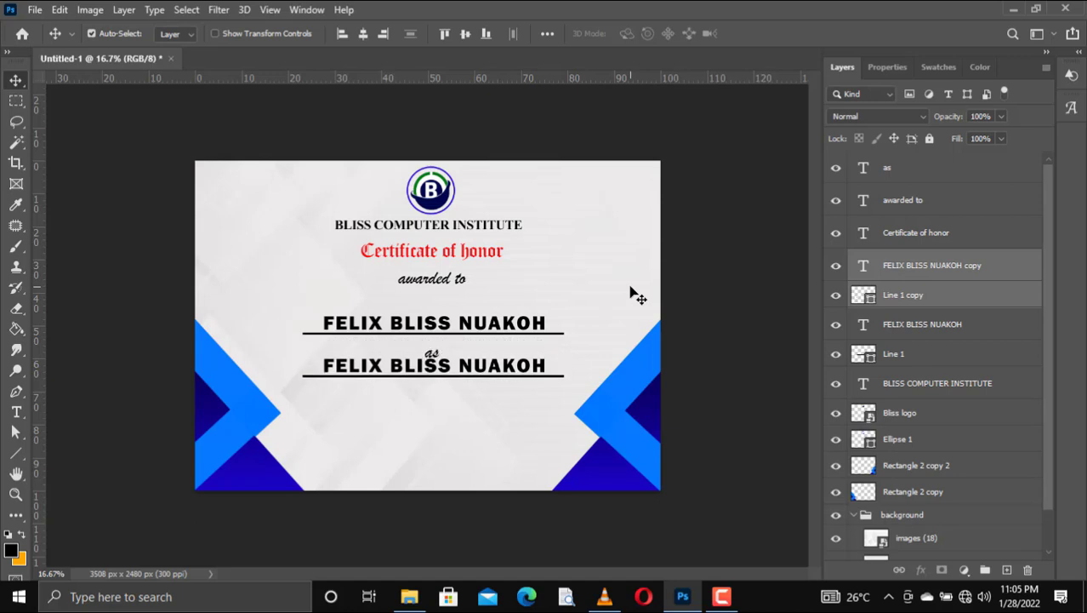
pyautogui.hotkey('shift', 'Down')
pyautogui.hotkey('shift', 'Down')
pyautogui.hotkey('shift', 'Down')
pyautogui.hotkey('shift', 'Down')
pyautogui.hotkey('shift', 'Down')
pyautogui.hotkey('shift', 'Down')
pyautogui.hotkey('shift', 'Down')
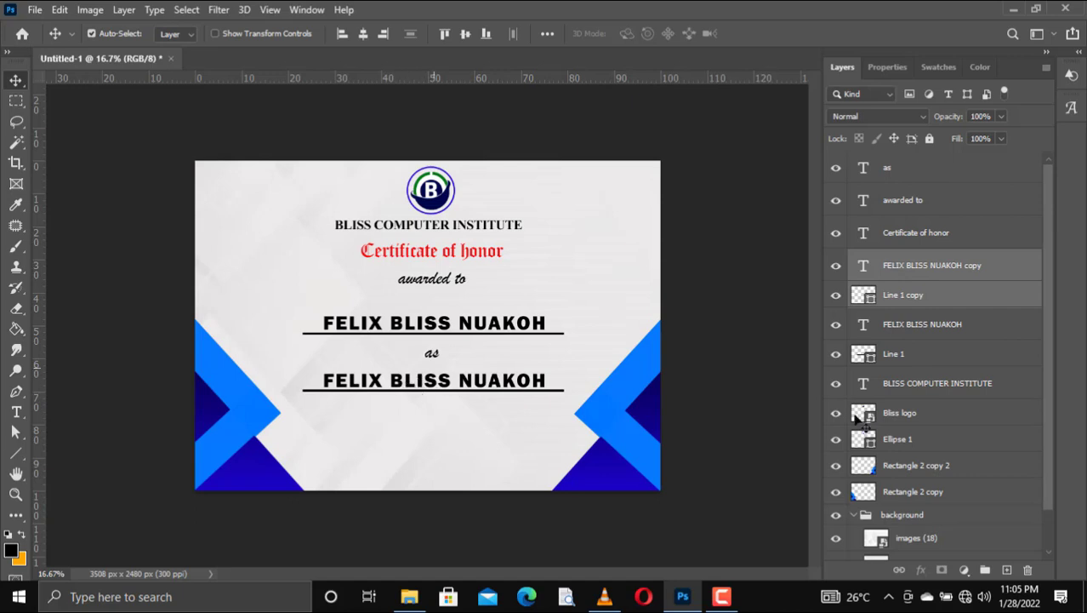
pyautogui.click(942, 278)
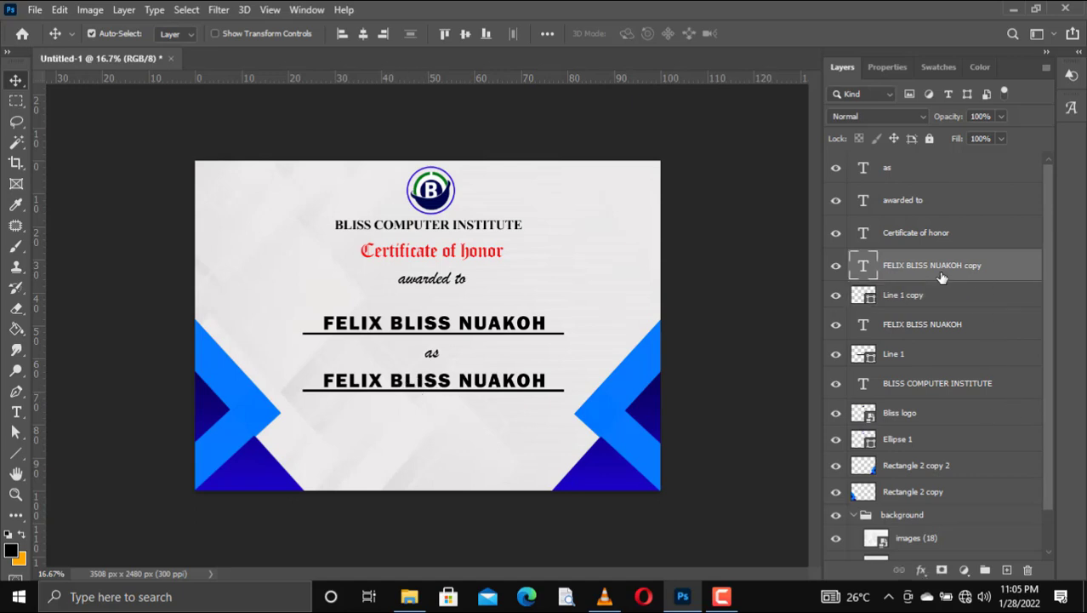
# Step: Replace the copied name text with 'MOST OUTSTANDING GRAPHIC DESIGNER'
pyautogui.doubleClick(417, 384)
pyautogui.click(444, 383)
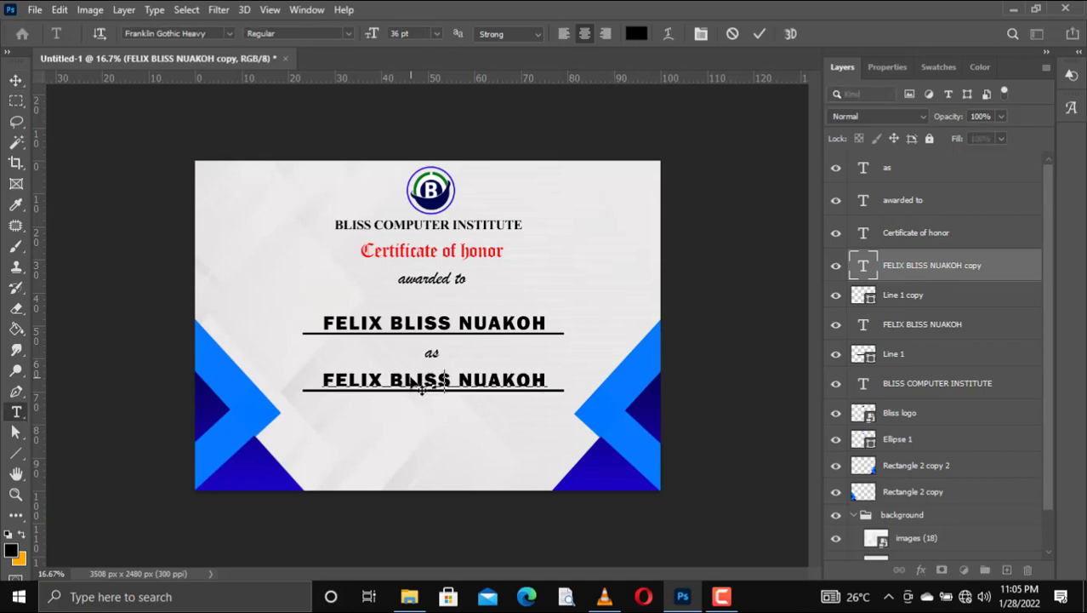
pyautogui.hotkey('ctrl', 'a')
pyautogui.write('MOST ')
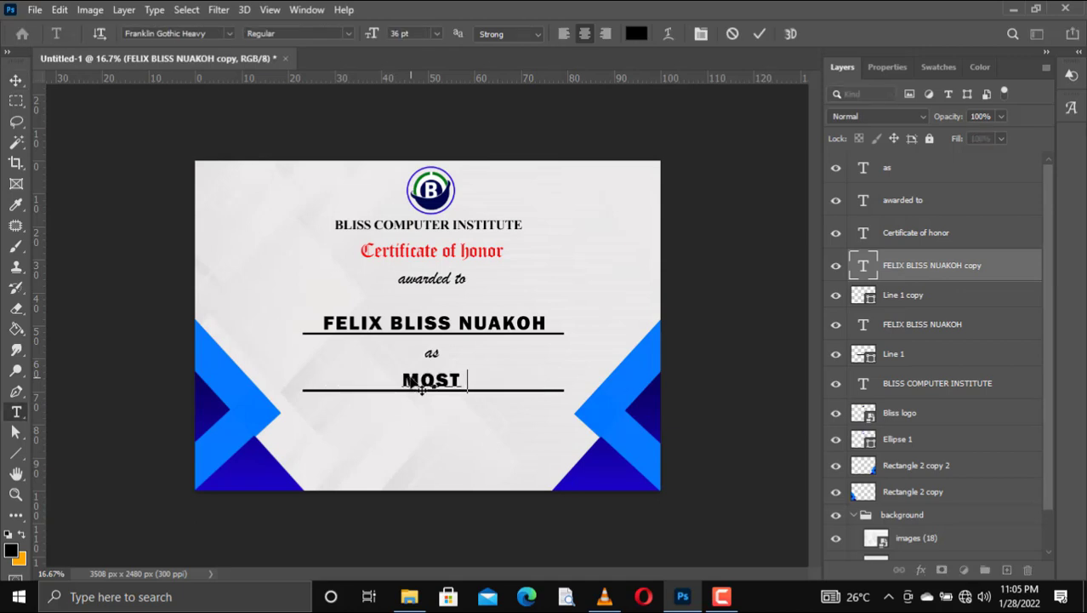
pyautogui.write('OUTSTANDING')
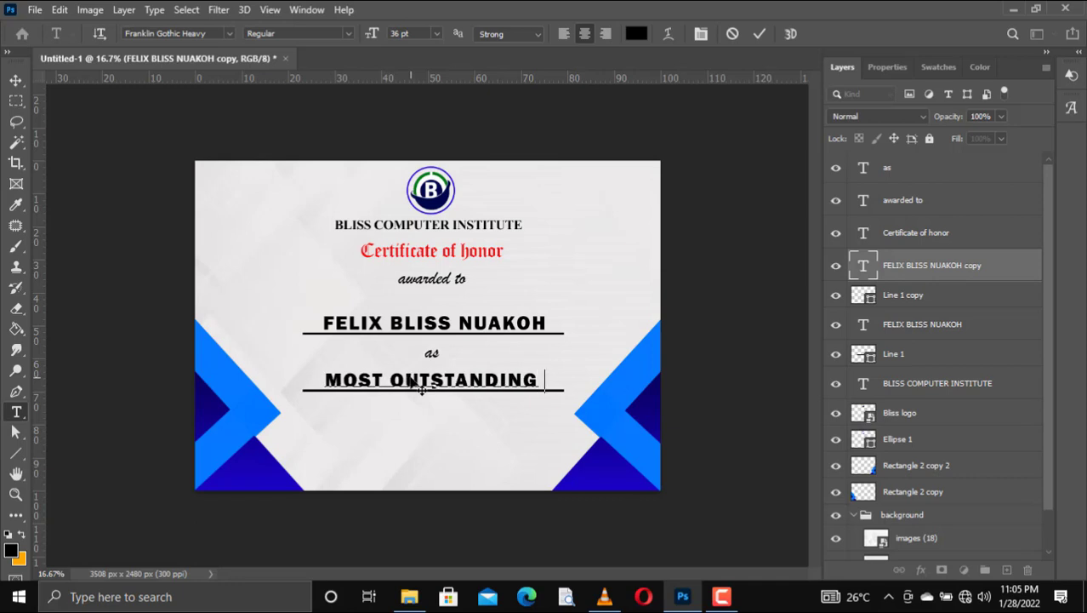
pyautogui.write(' GRAPH')
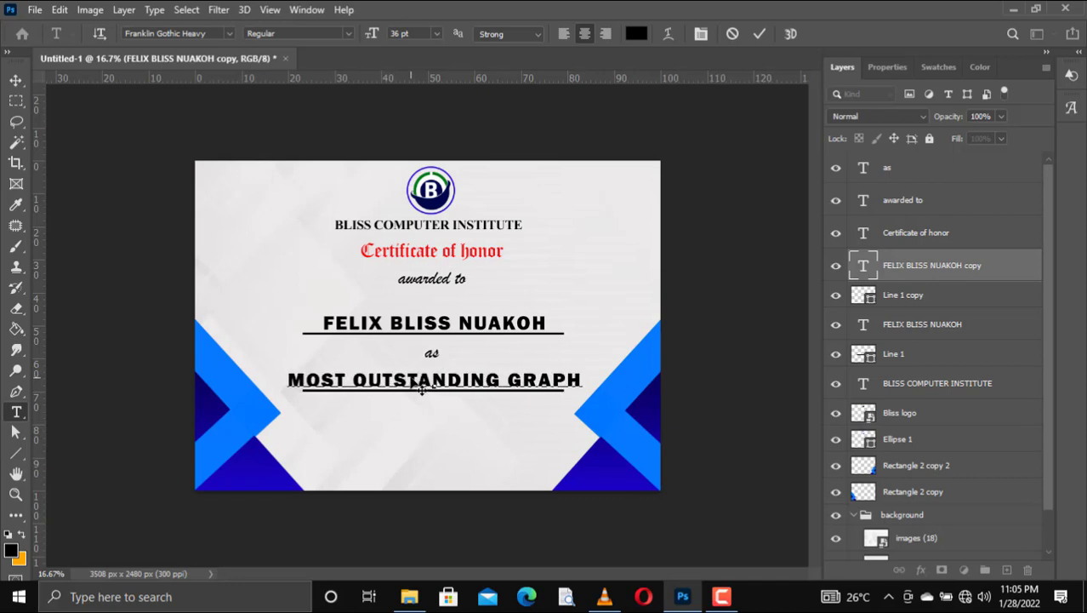
pyautogui.write('IC DESI')
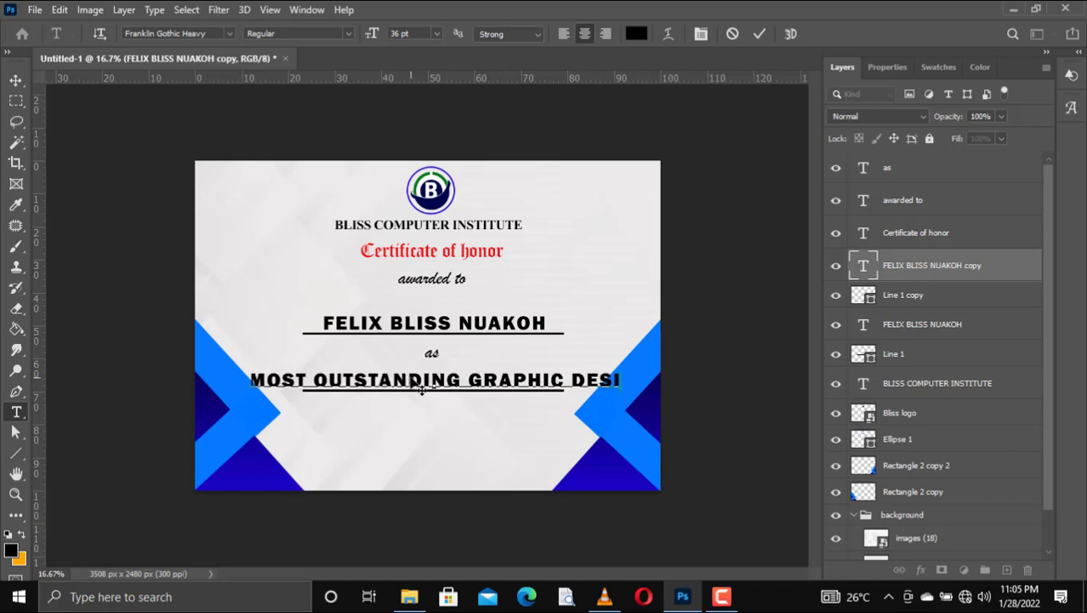
pyautogui.write('GNER')
# Step: Format the award line at 24 pt with -20 tracking and commit it
pyautogui.hotkey('ctrl', 'a')
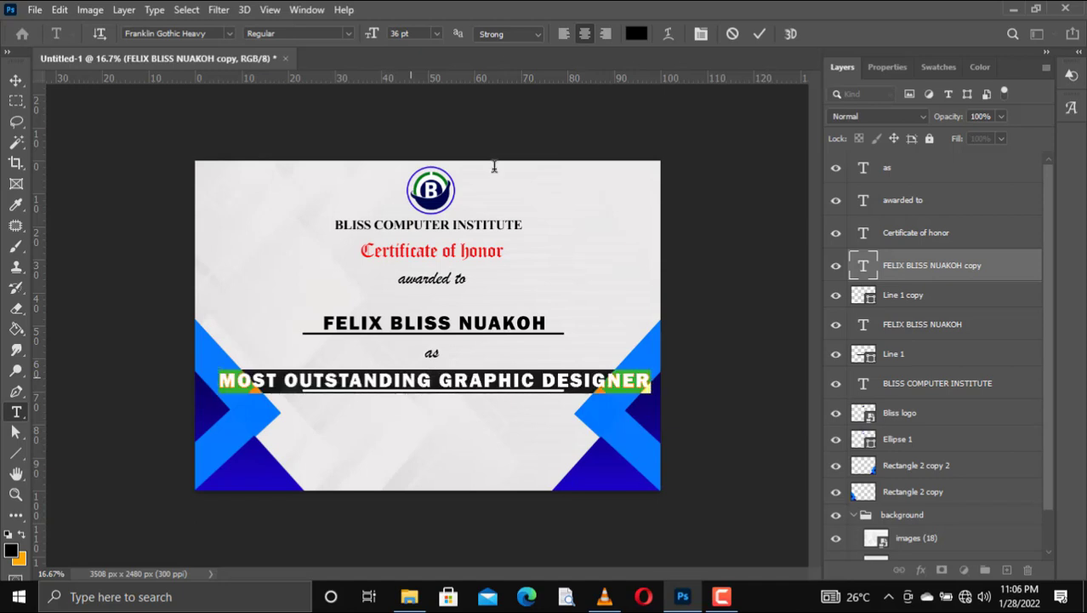
pyautogui.click(435, 34)
pyautogui.click(415, 129)
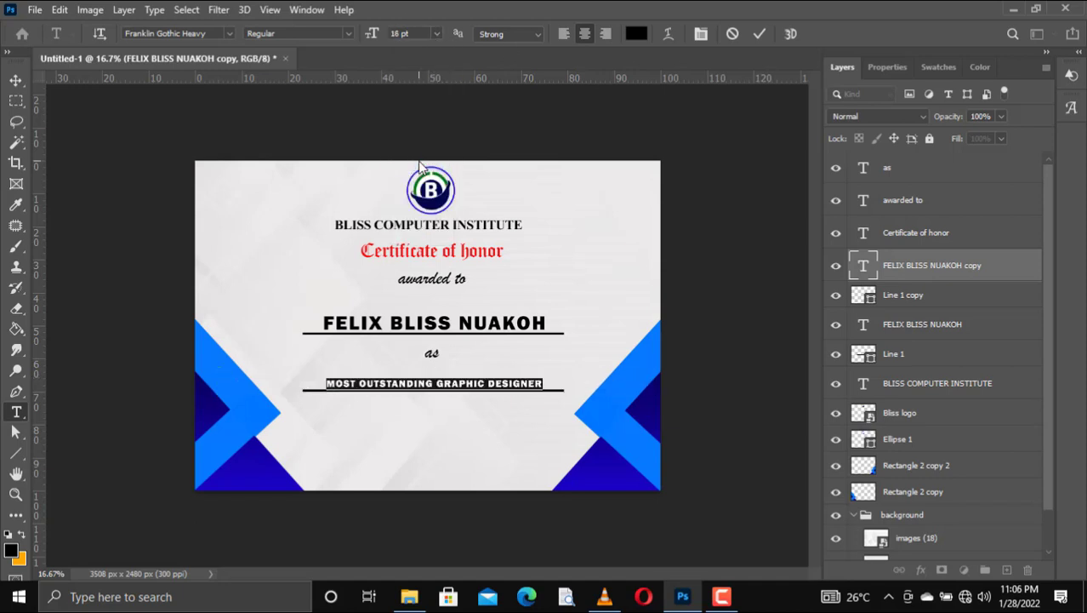
pyautogui.click(435, 34)
pyautogui.click(415, 142)
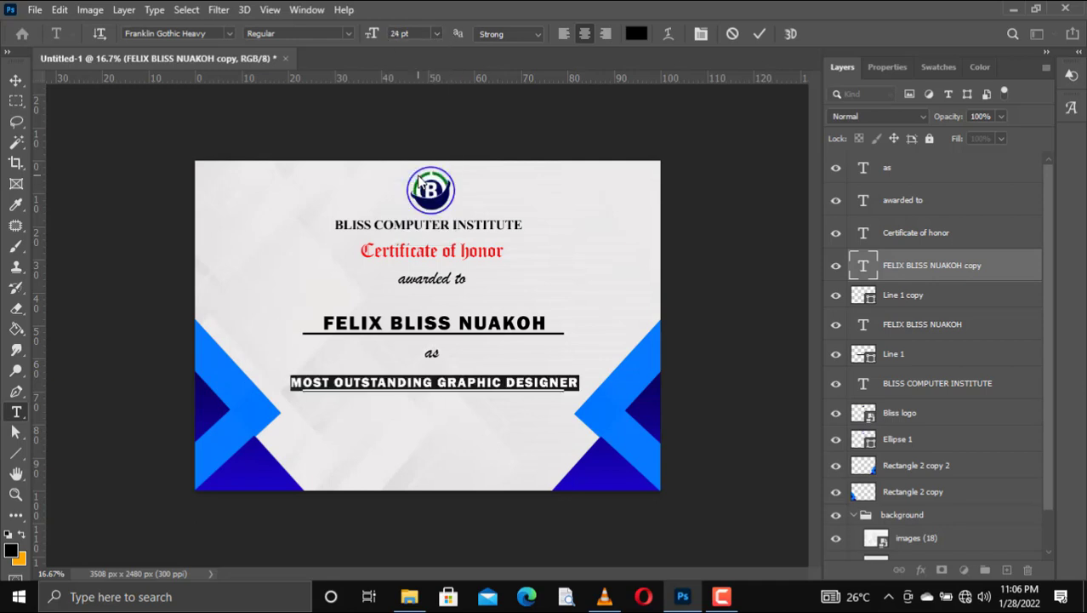
pyautogui.click(913, 65)
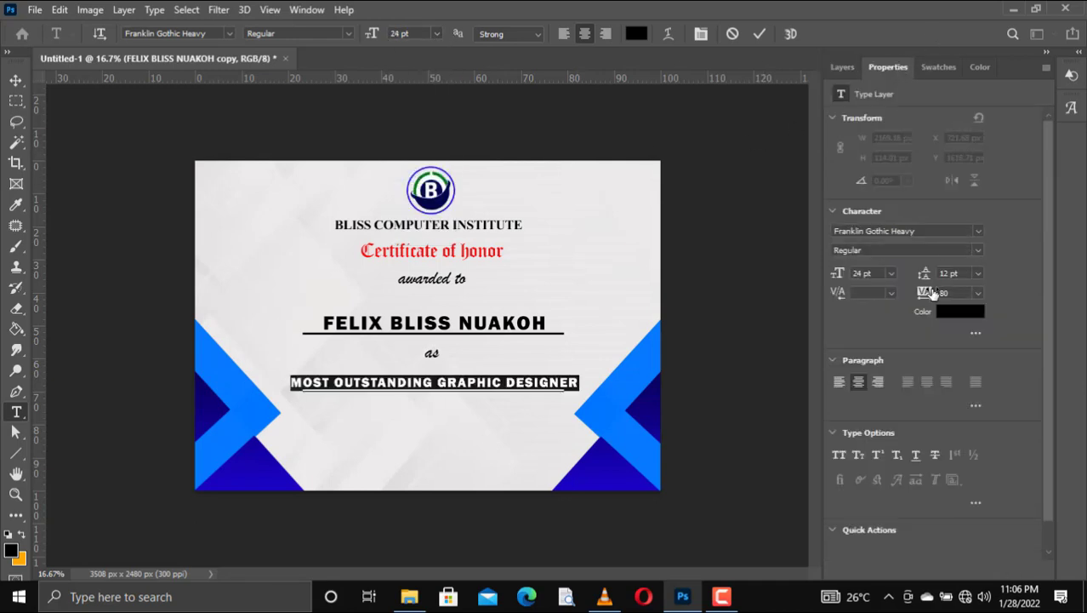
pyautogui.moveTo(932, 293); pyautogui.dragTo(930, 293)
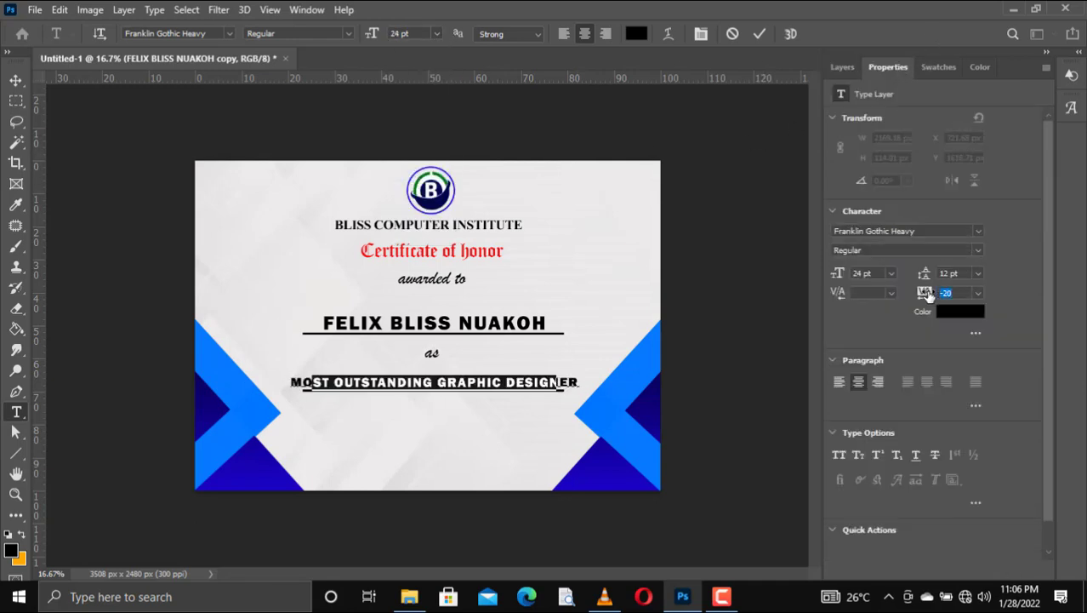
pyautogui.click(760, 34)
pyautogui.press('v')
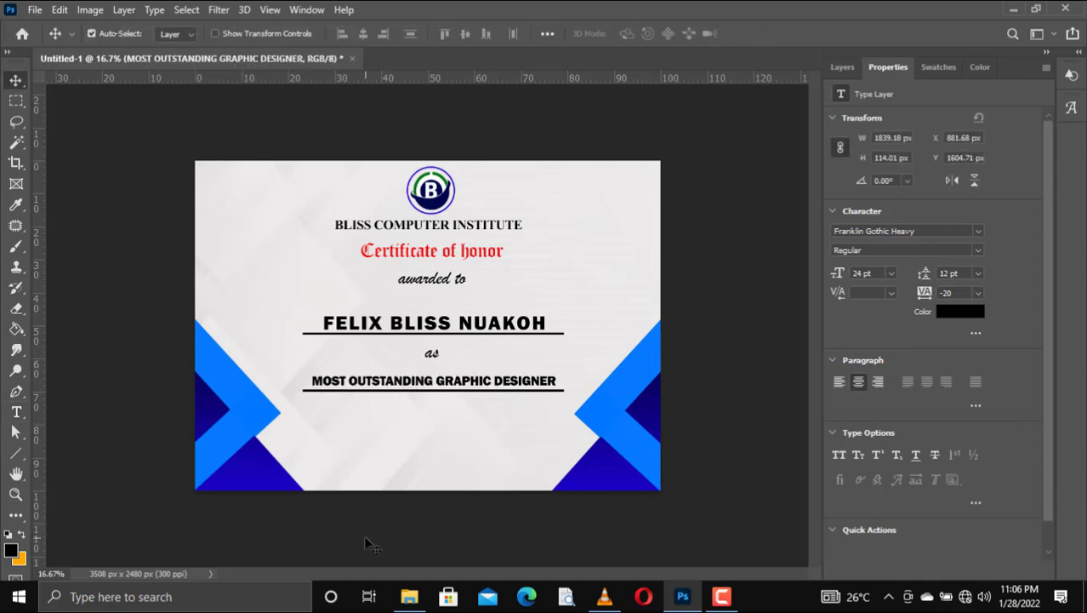
# Step: Copy the 'as' text below the award line, change it to '21 / 22 academic year', and centre it
pyautogui.click(435, 355)
pyautogui.hotkey('ctrl', 'j')
pyautogui.moveTo(435, 355); pyautogui.dragTo(432, 410)
pyautogui.doubleClick(429, 407)
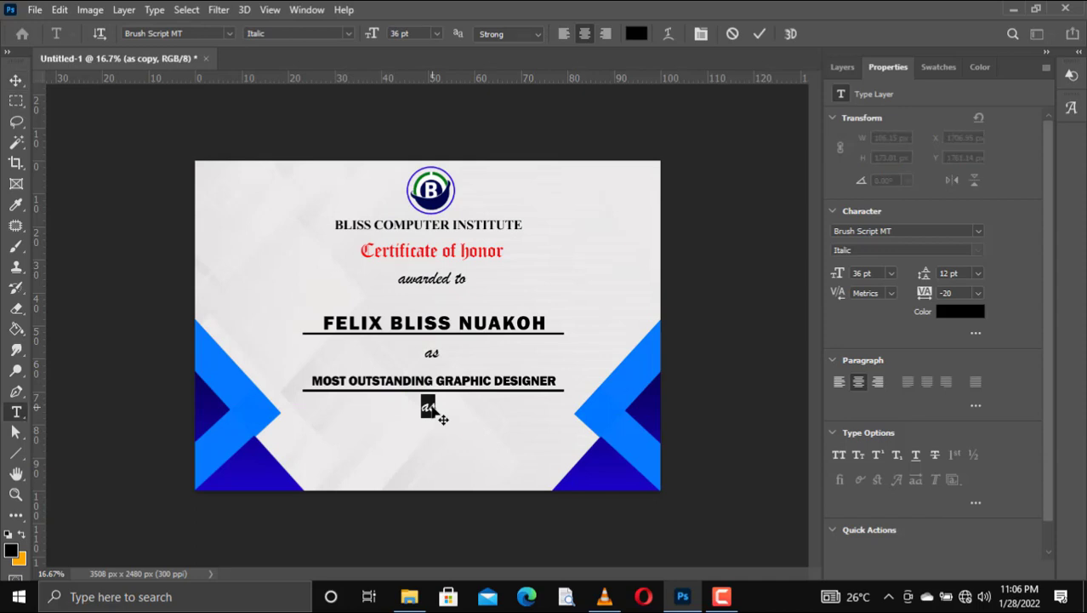
pyautogui.write('21.1')
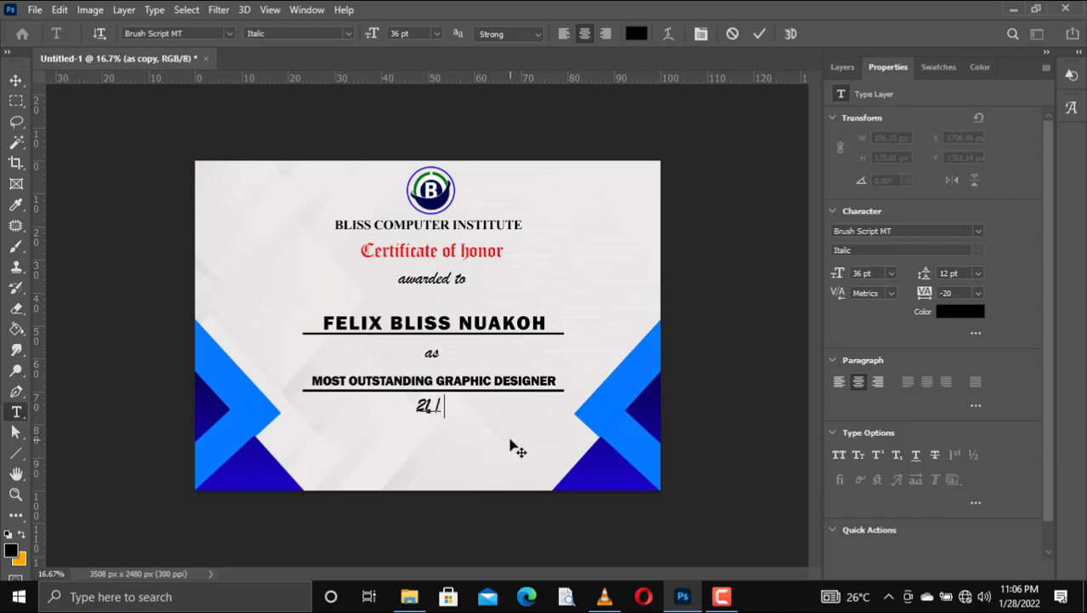
pyautogui.write('22')
pyautogui.write('.')
pyautogui.write(' ac')
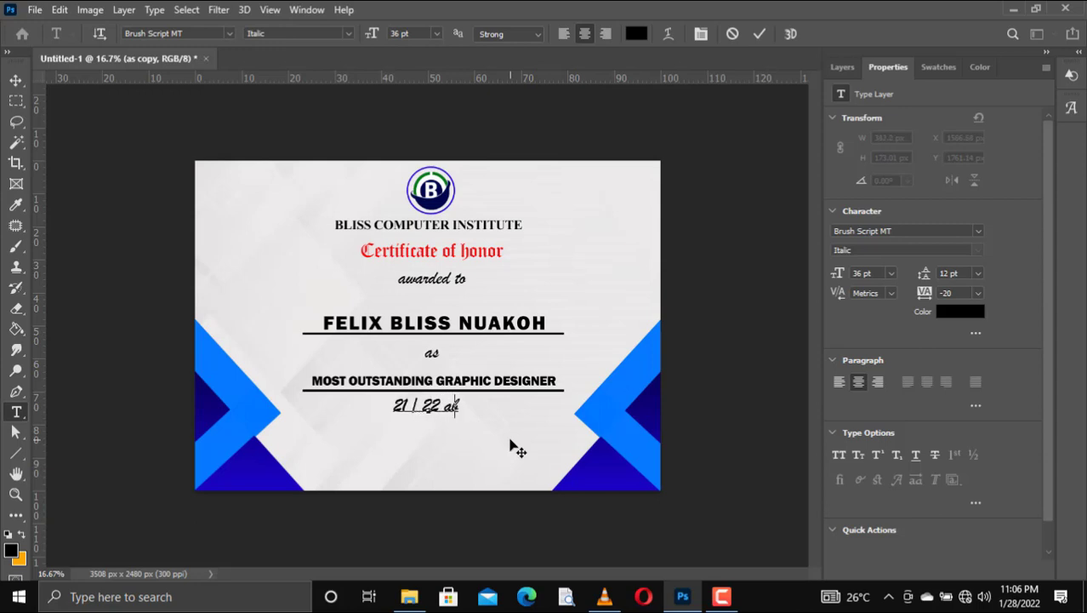
pyautogui.write('ademi')
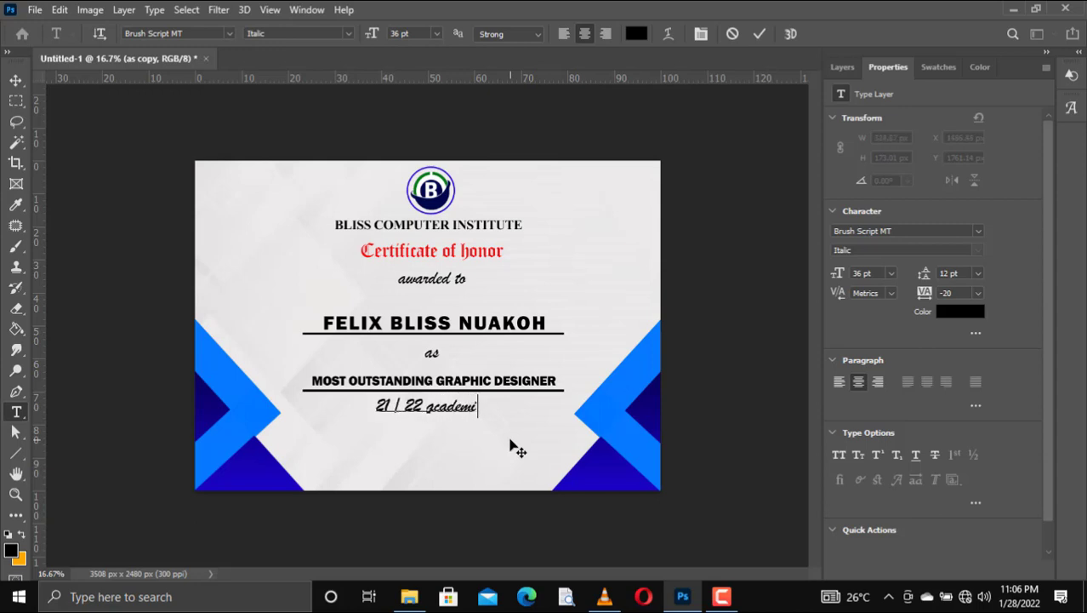
pyautogui.write('c year')
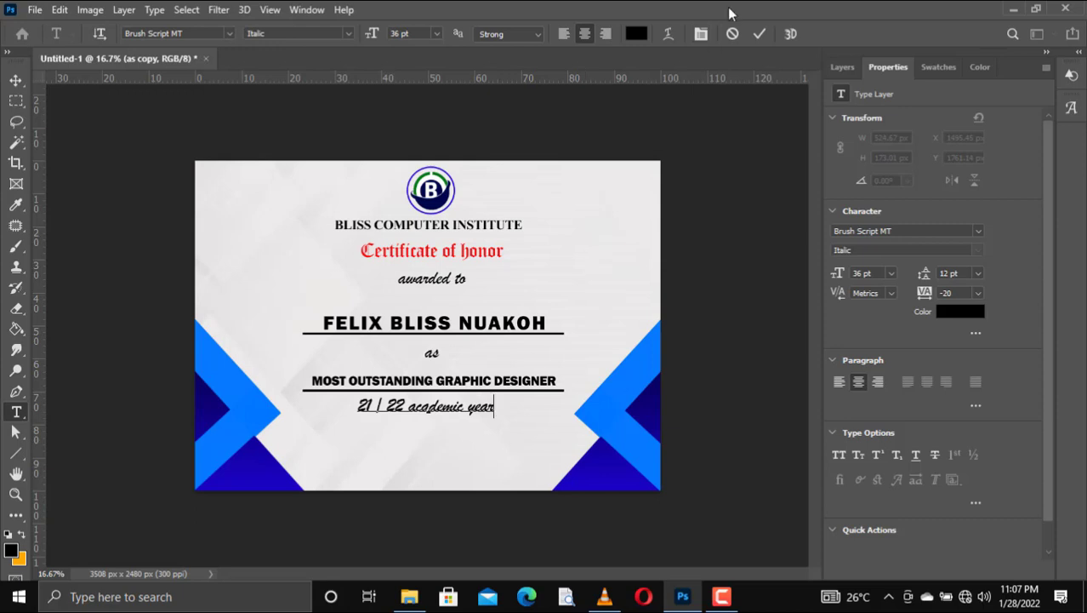
pyautogui.click(759, 33)
pyautogui.press('v')
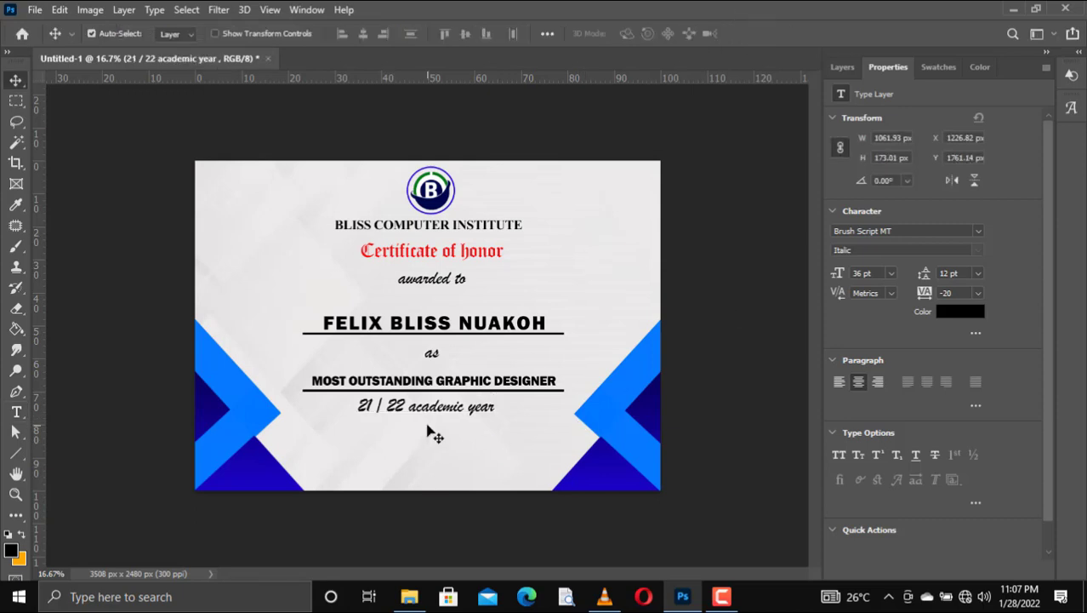
pyautogui.hotkey('shift', 'Right')
pyautogui.hotkey('shift', 'Right')
pyautogui.hotkey('shift', 'Right')
pyautogui.hotkey('shift', 'Right')
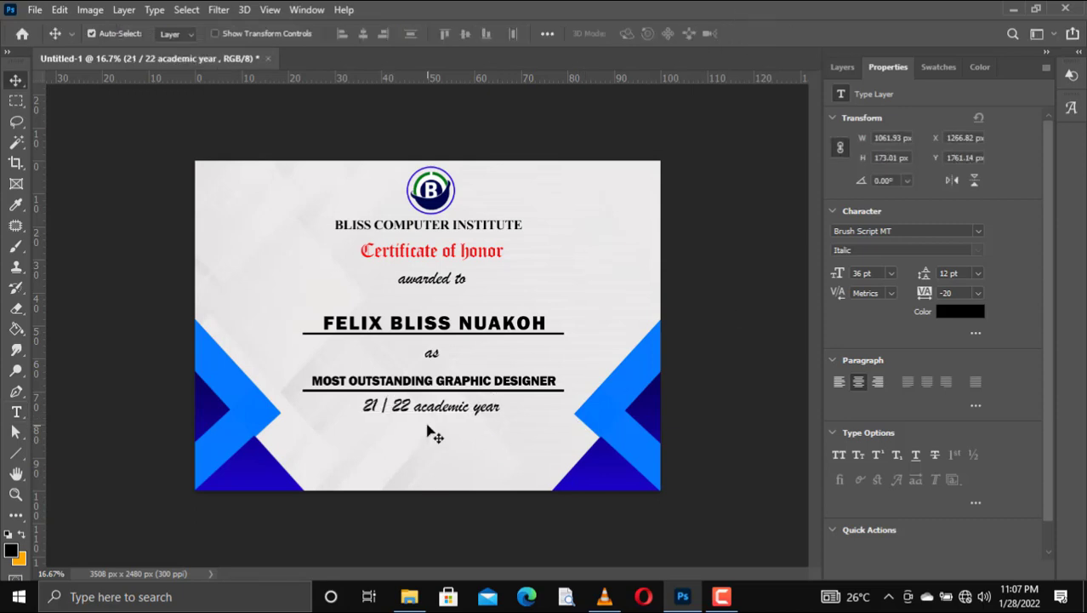
# Step: Set the academic year line to Times New Roman at 24 pt, then show the Layers panel
pyautogui.press('t')
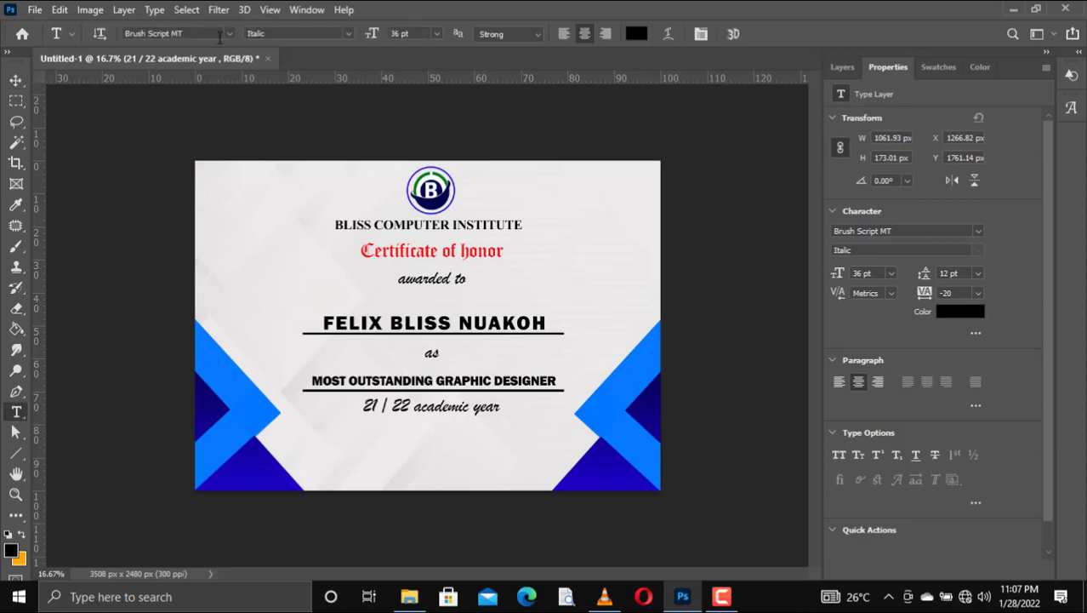
pyautogui.click(228, 34)
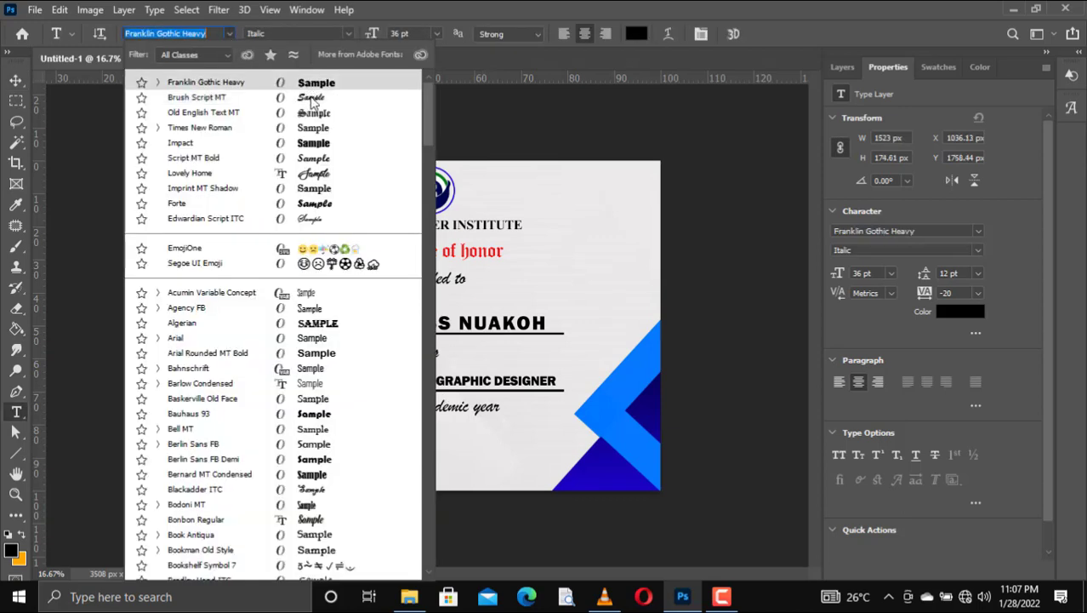
pyautogui.click(323, 160)
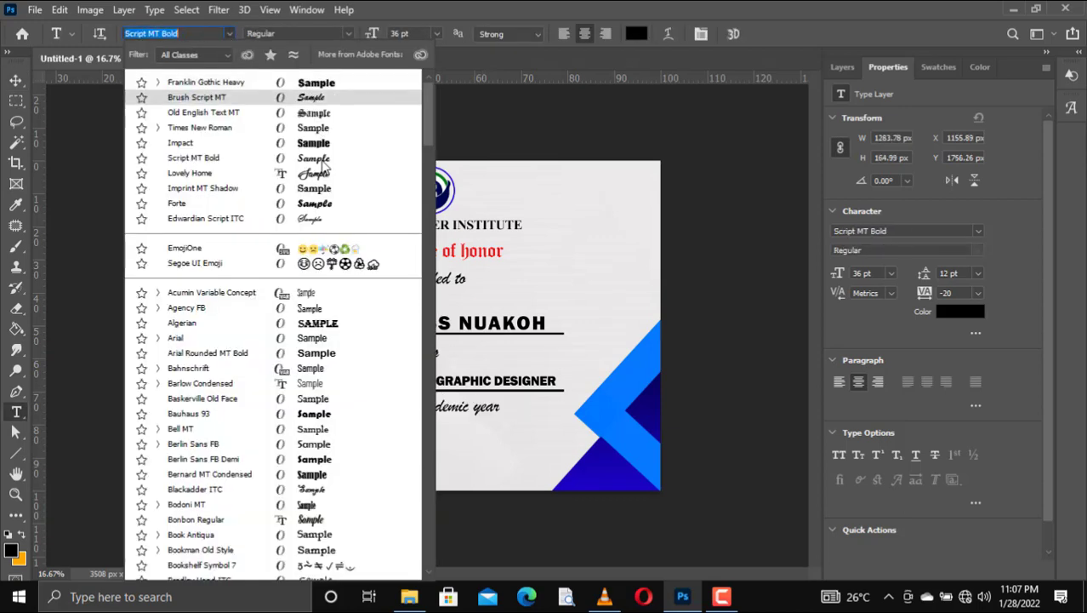
pyautogui.click(320, 162)
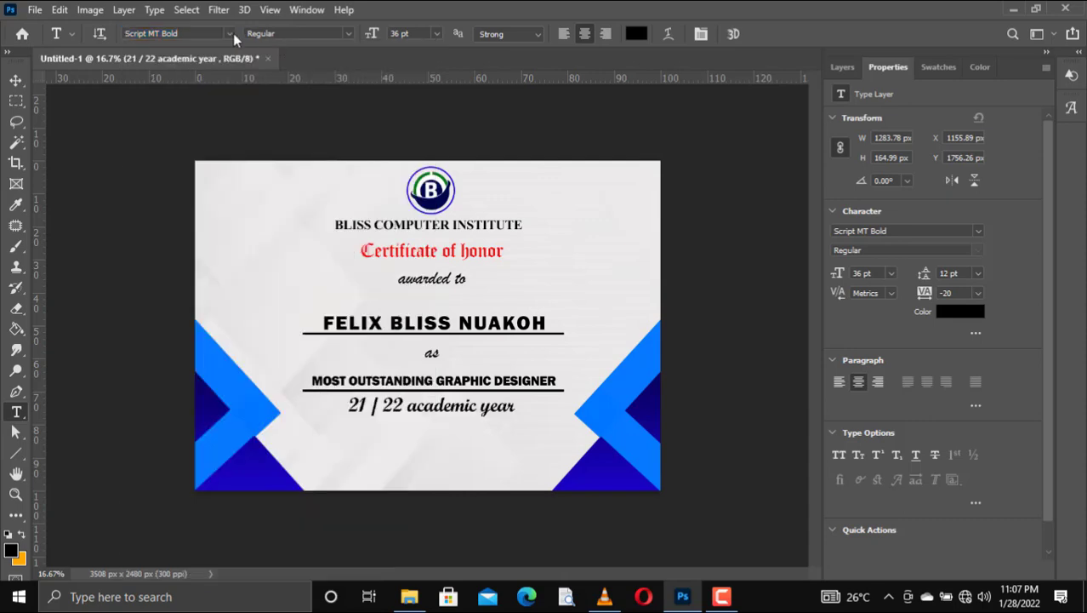
pyautogui.click(230, 33)
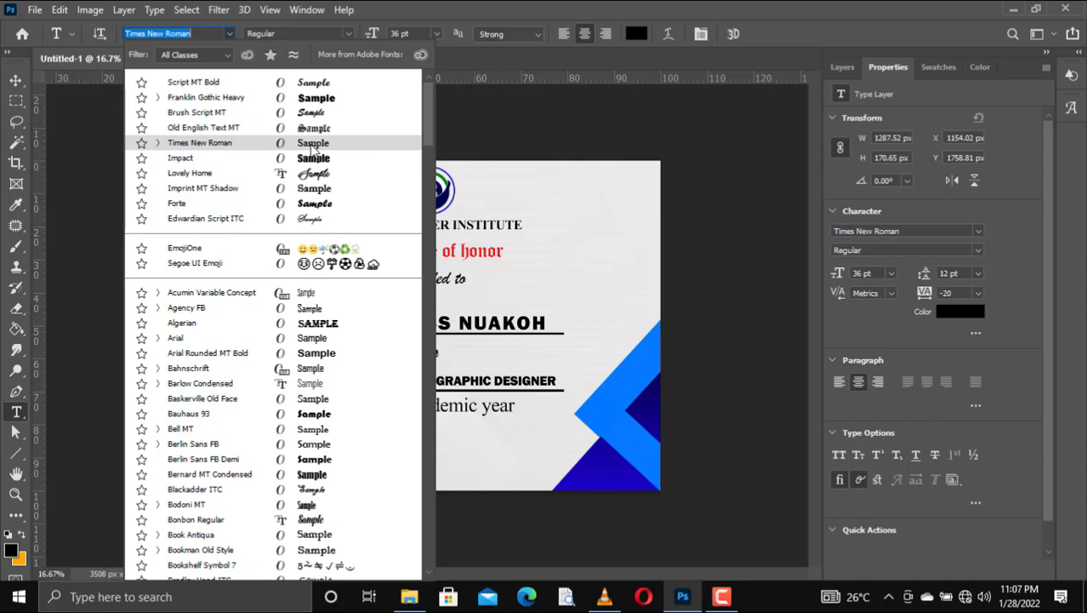
pyautogui.click(314, 144)
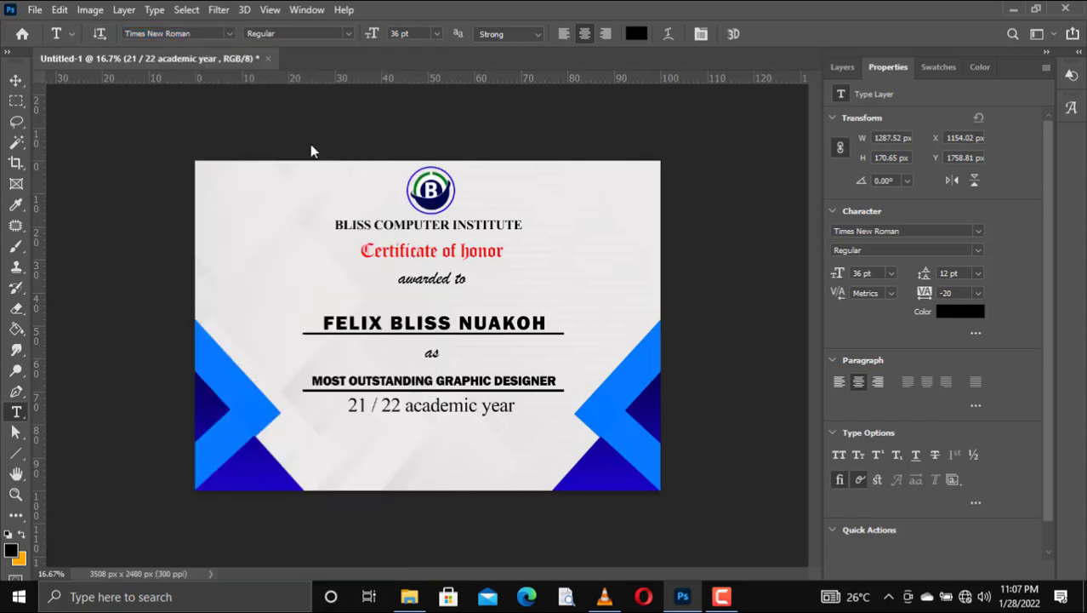
pyautogui.click(437, 36)
pyautogui.click(416, 156)
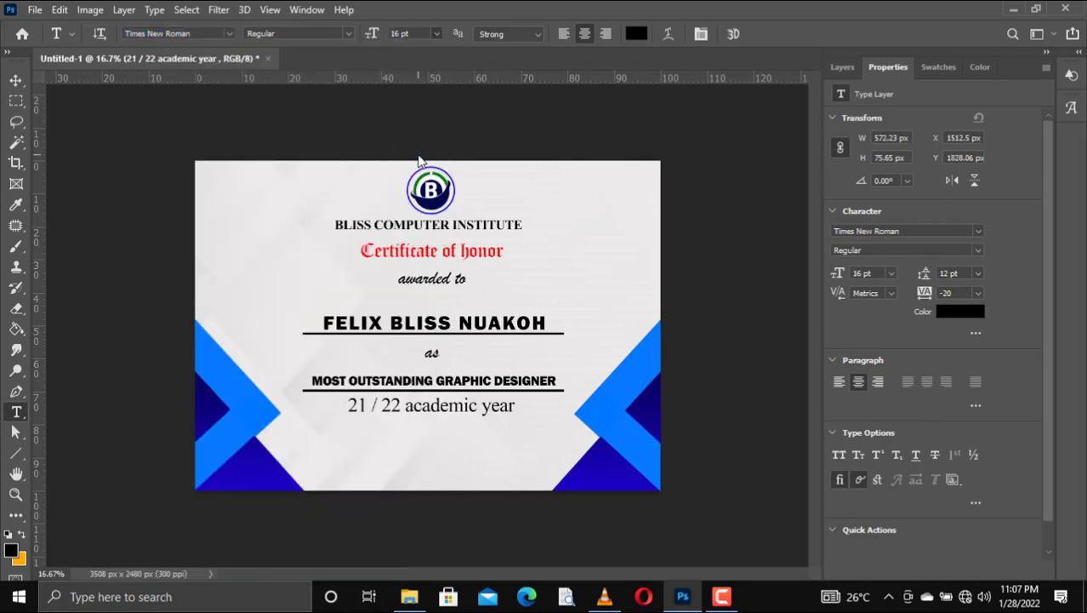
pyautogui.click(436, 36)
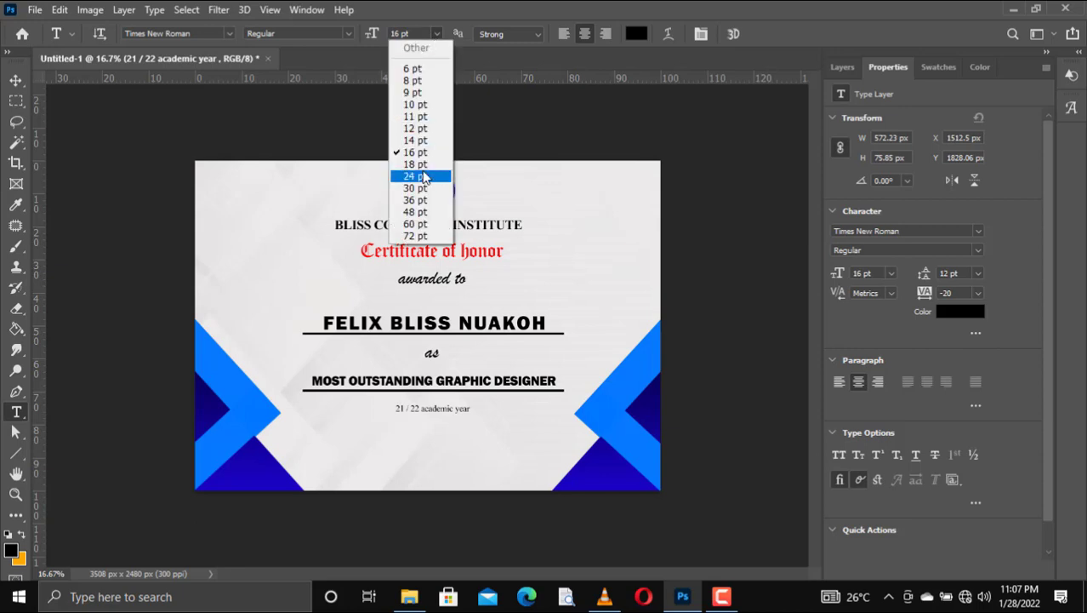
pyautogui.click(421, 174)
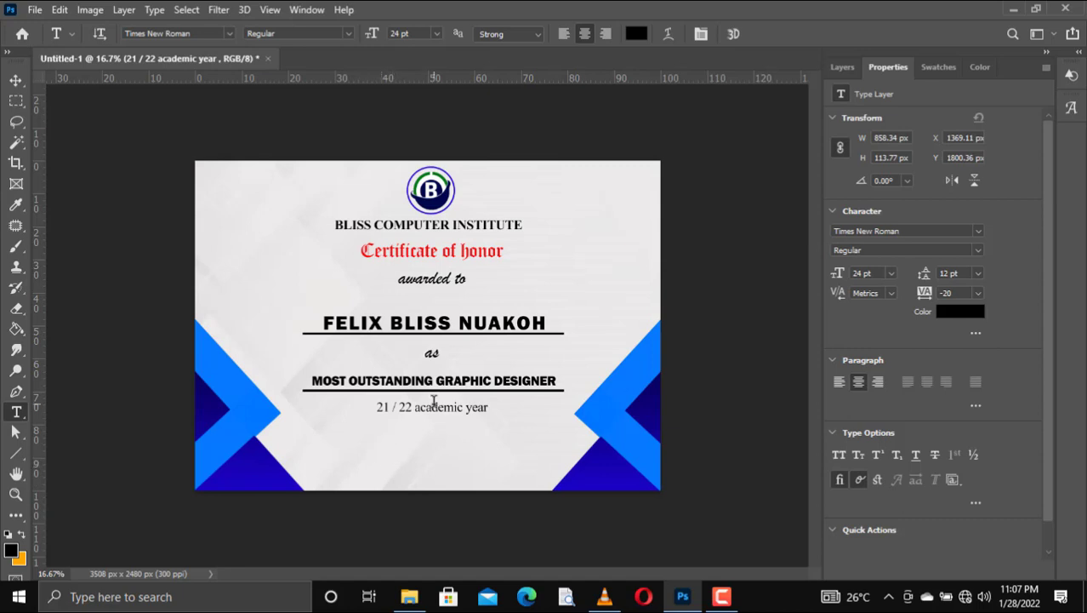
pyautogui.click(851, 68)
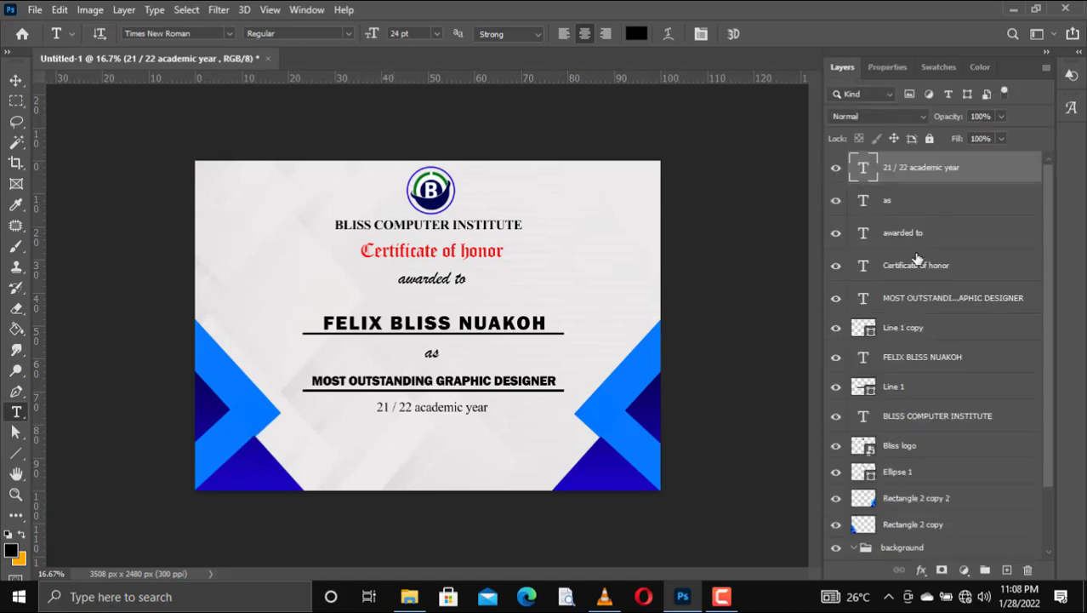
pyautogui.keyDown('ctrl'); pyautogui.click(925, 330); pyautogui.keyUp('ctrl')
# Step: Adjust the layer selection, ending with the 21 / 22 academic year layer selected
pyautogui.click(911, 176)
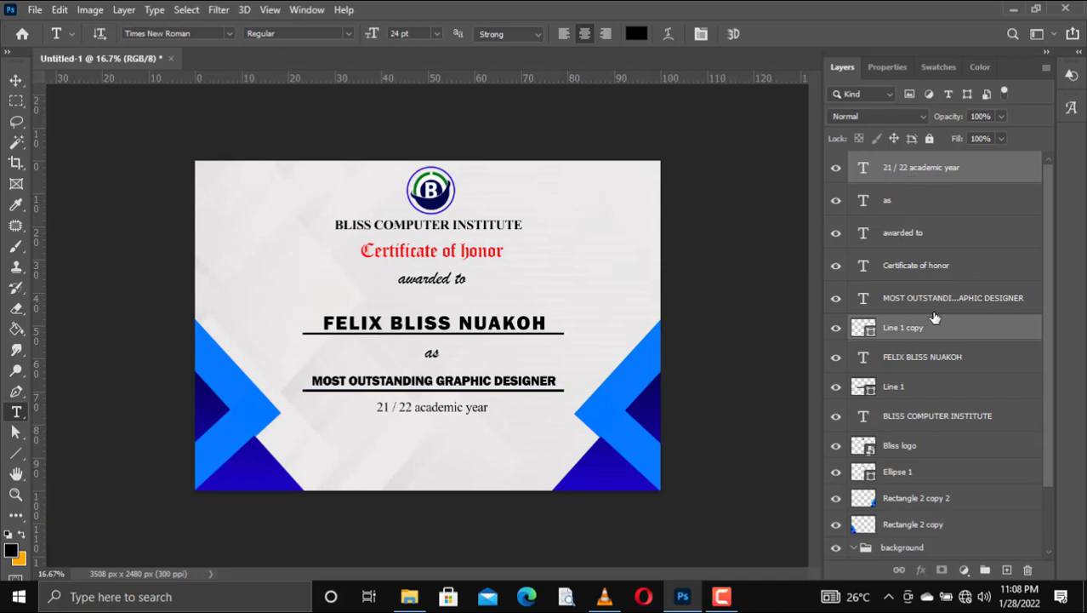
pyautogui.keyDown('ctrl'); pyautogui.click(916, 300); pyautogui.keyUp('ctrl')
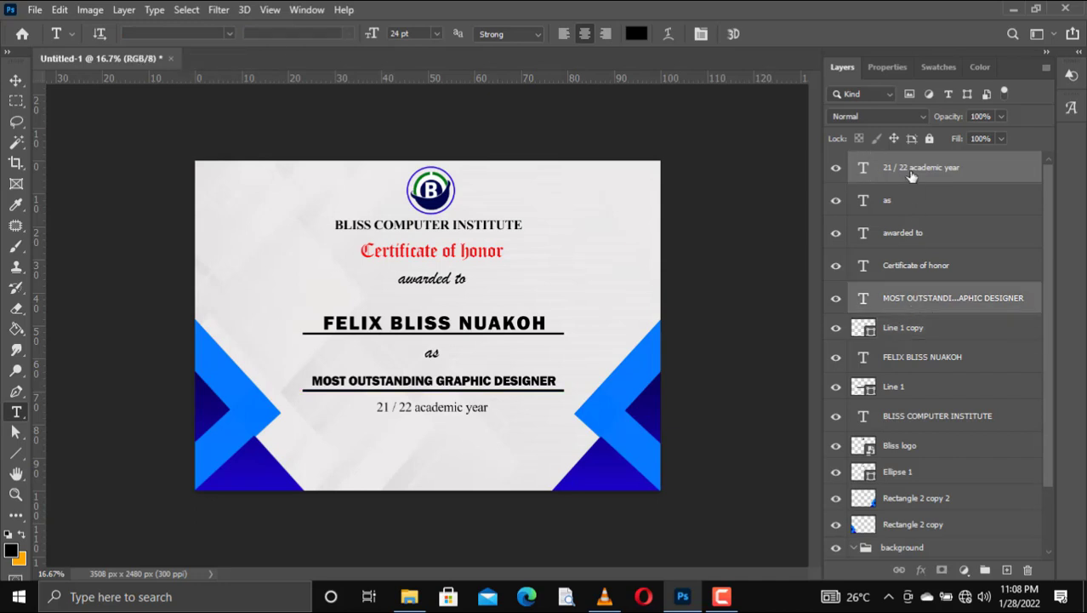
pyautogui.click(912, 176)
pyautogui.click(922, 336)
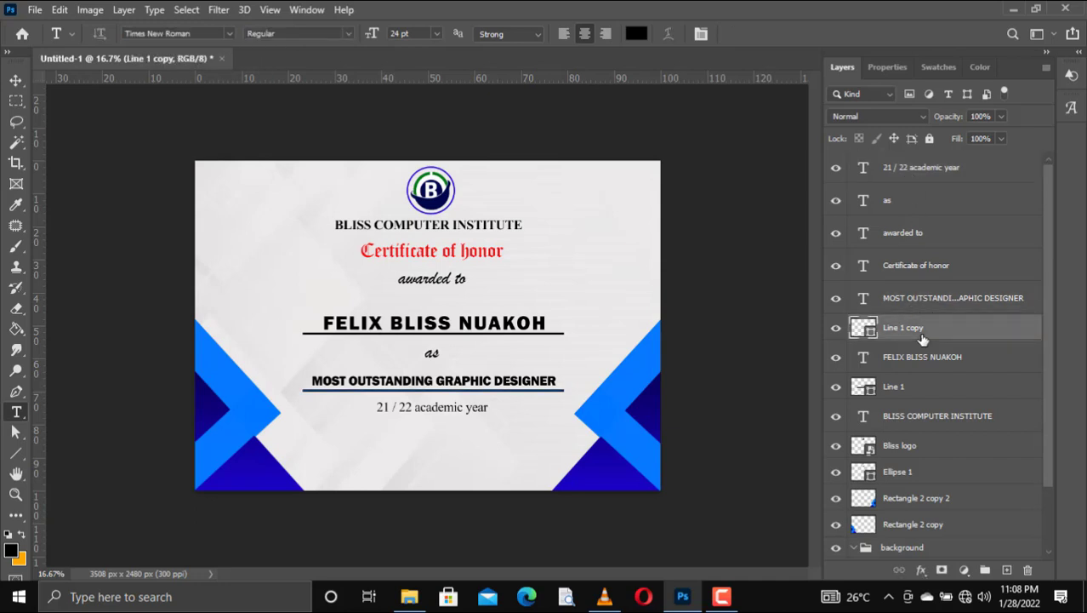
pyautogui.click(21, 448)
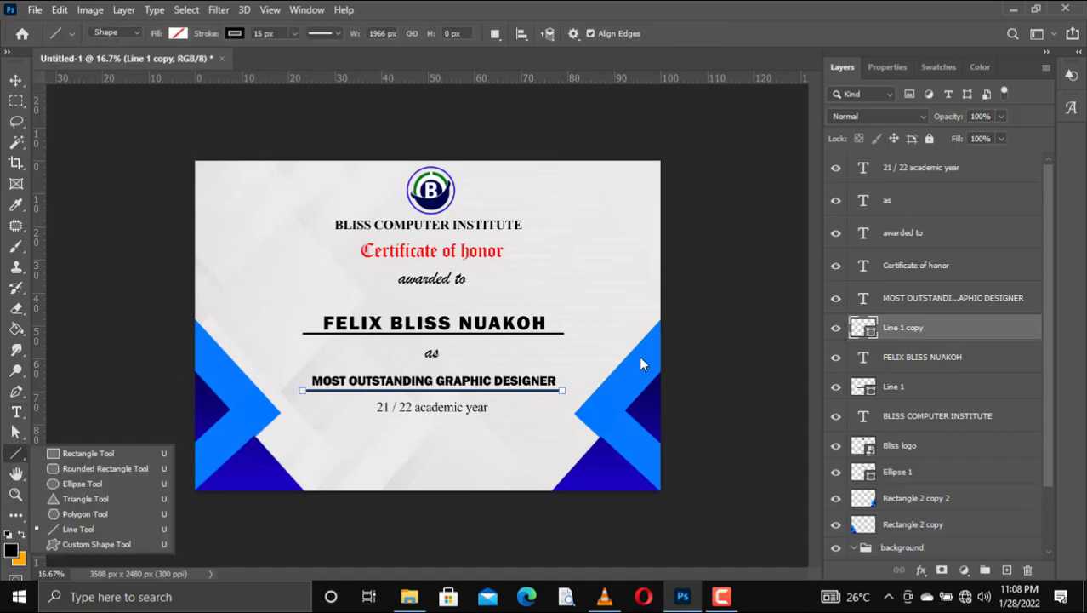
pyautogui.click(985, 170)
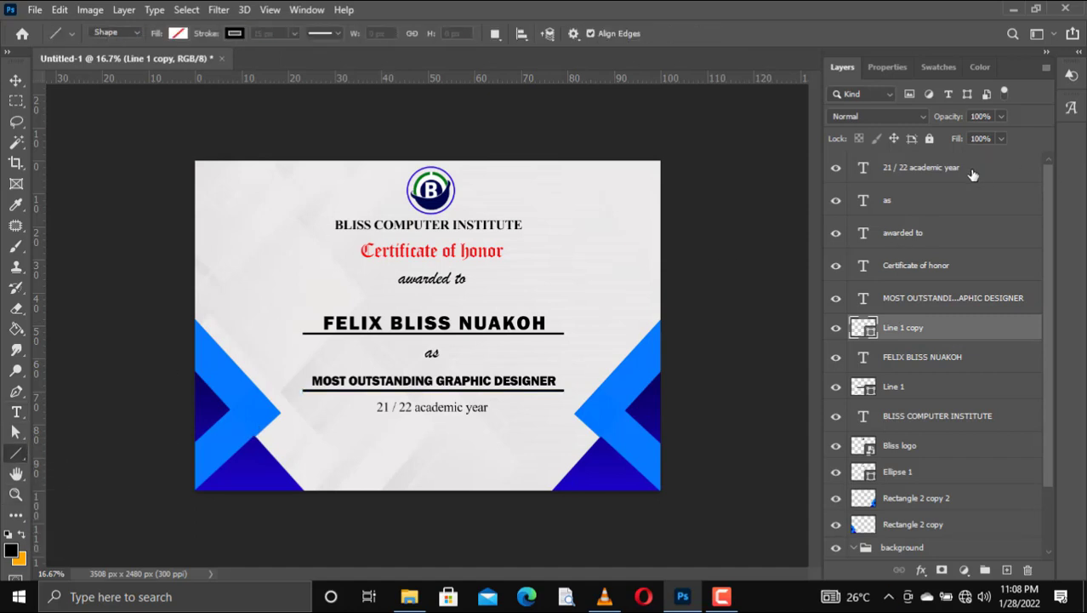
# Step: Draw a horizontal signature line near the bottom centre with the Line Tool and no fill
pyautogui.rightClick(18, 455)
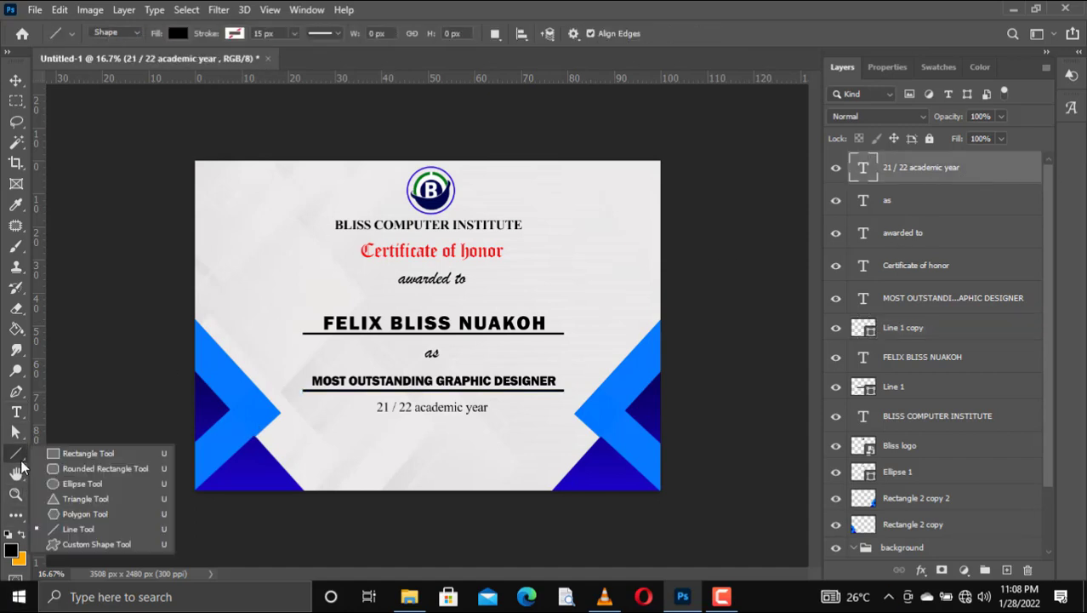
pyautogui.click(88, 528)
pyautogui.moveTo(381, 461); pyautogui.dragTo(476, 461)
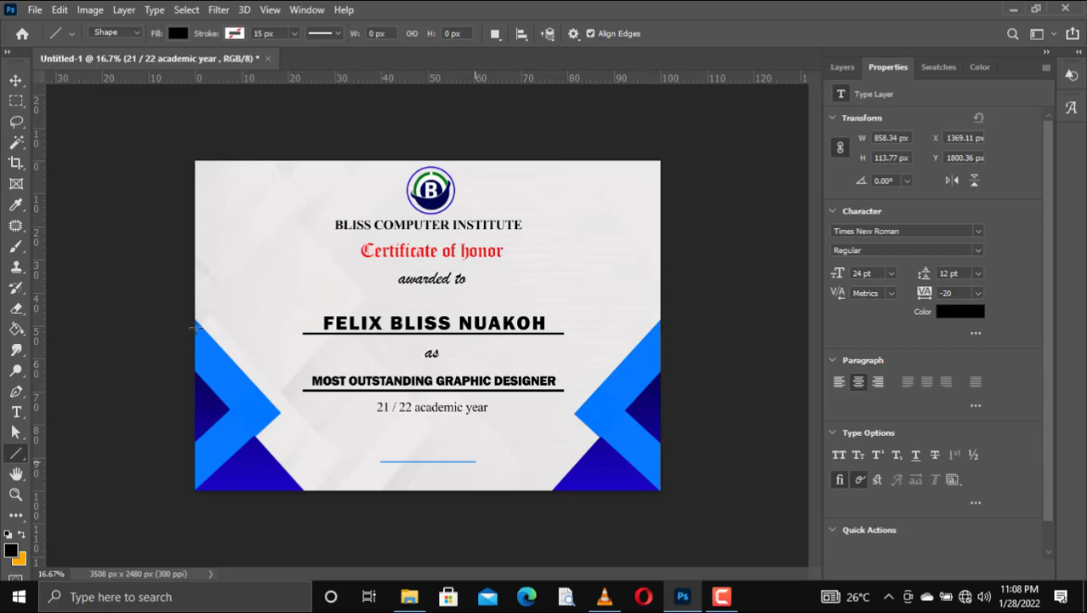
pyautogui.click(204, 35)
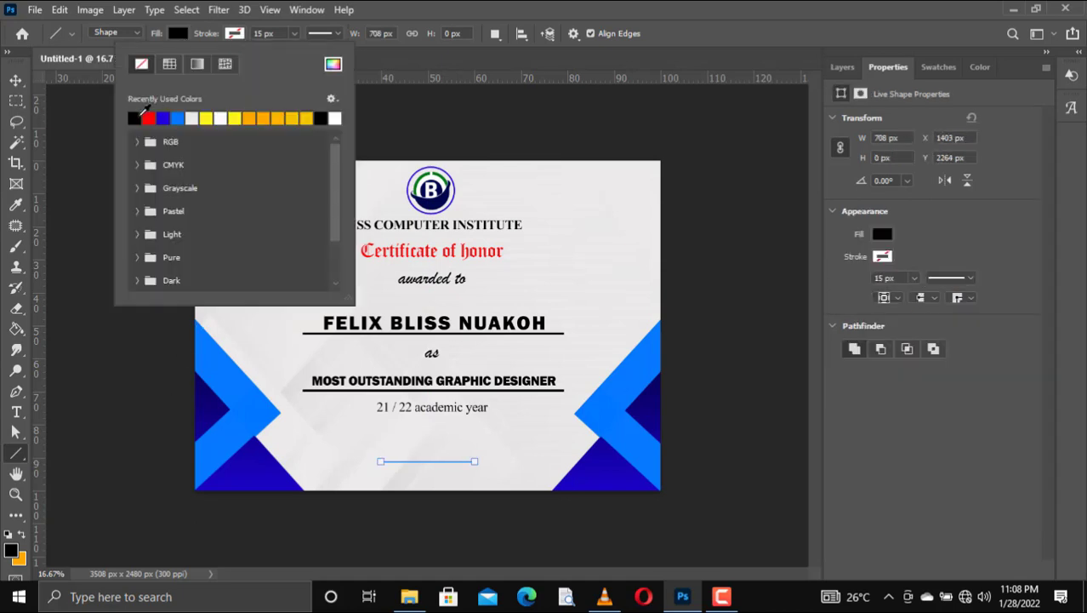
pyautogui.click(177, 33)
pyautogui.click(85, 64)
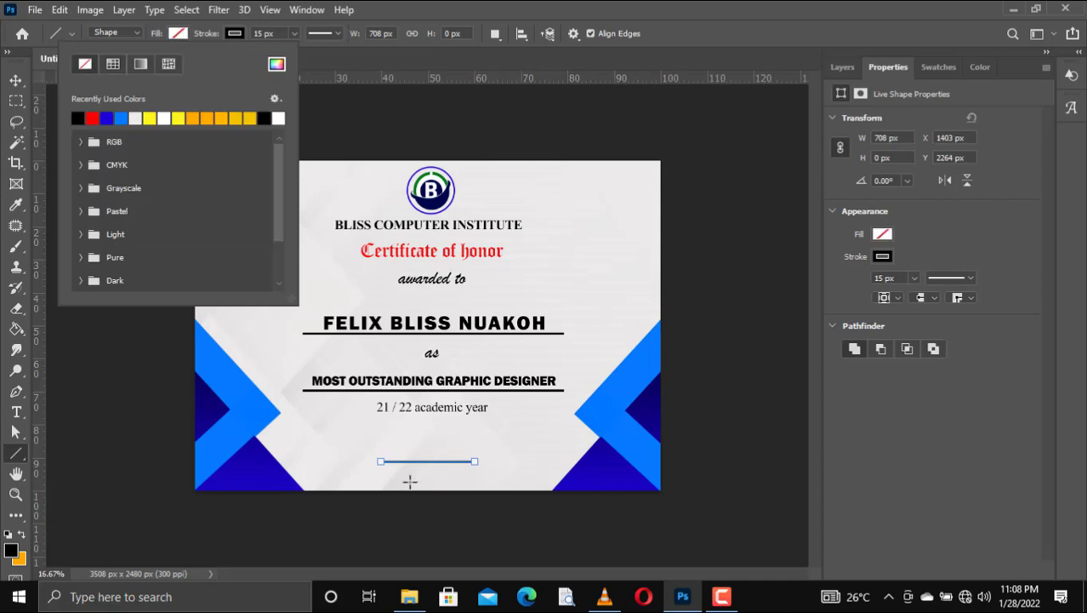
# Step: Add a 'Headmaster' label and centre it beneath the signature line
pyautogui.press('t')
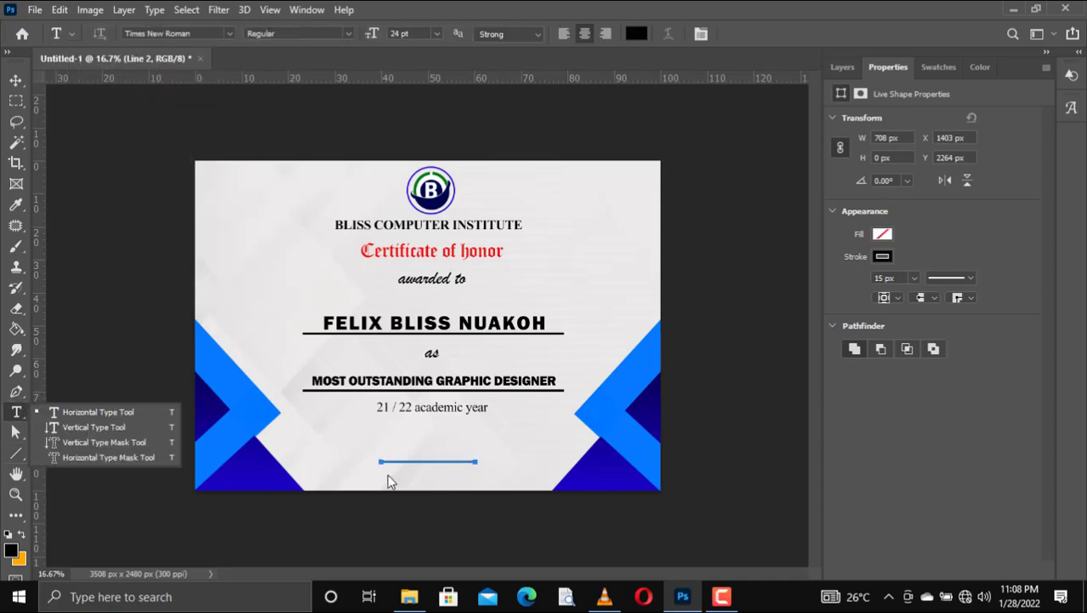
pyautogui.click(387, 473)
pyautogui.click(387, 472)
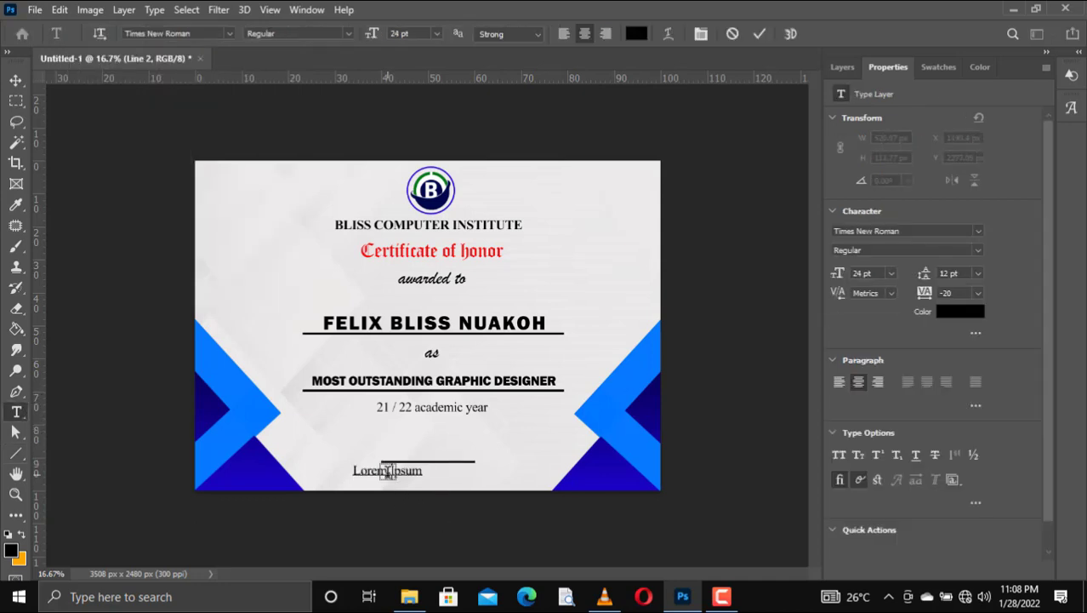
pyautogui.write('Headmaster')
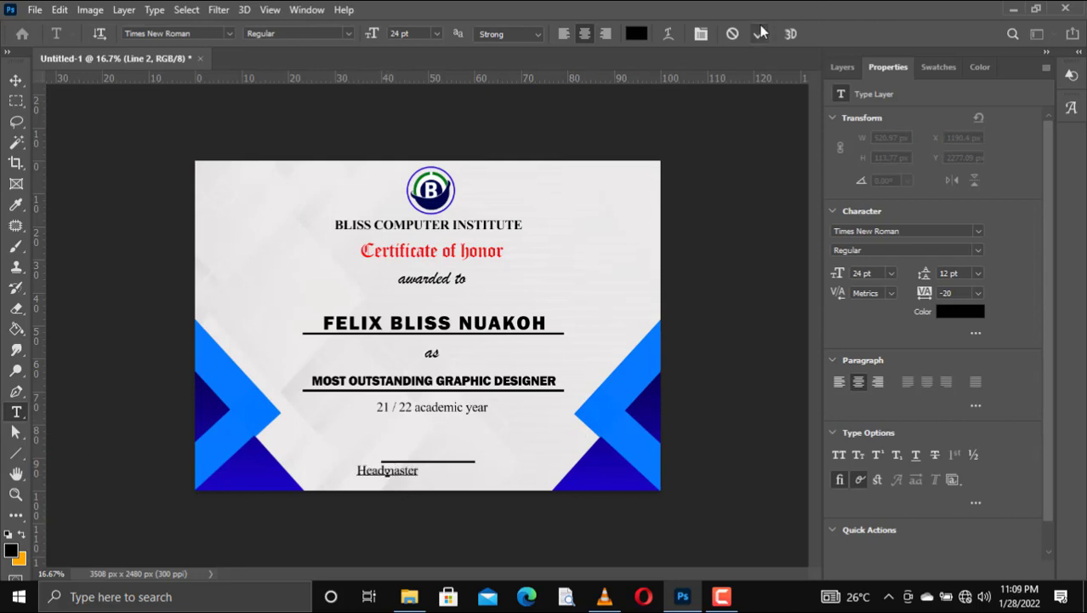
pyautogui.click(760, 33)
pyautogui.press('v')
pyautogui.hotkey('shift', 'Right')
pyautogui.hotkey('shift', 'Right')
pyautogui.hotkey('shift', 'Right')
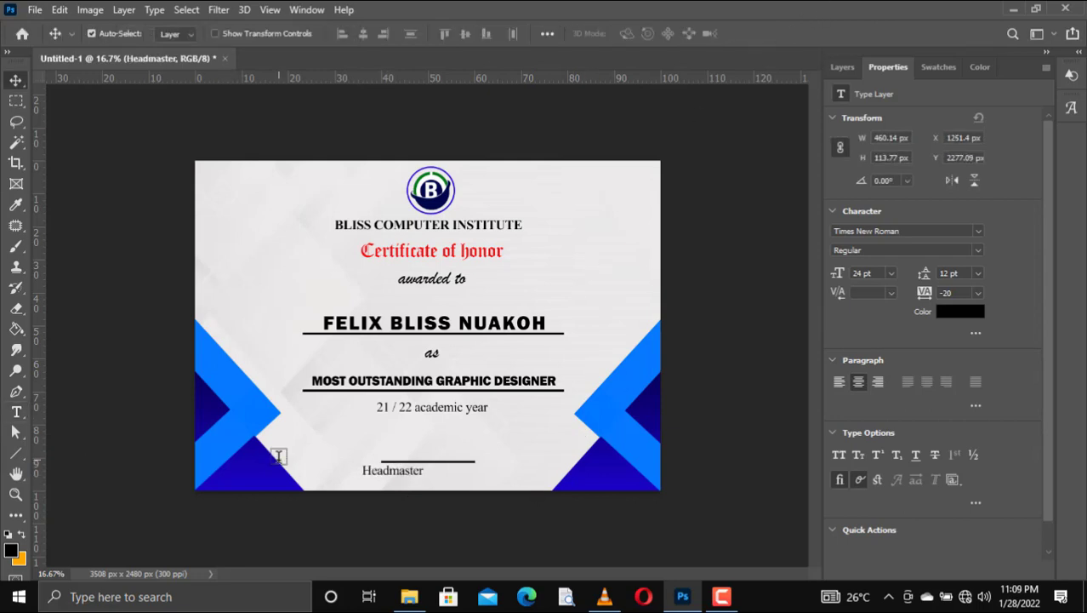
pyautogui.hotkey('shift', 'Right')
pyautogui.hotkey('shift', 'Right')
pyautogui.hotkey('shift', 'Right')
pyautogui.hotkey('shift', 'Right')
pyautogui.hotkey('shift', 'Right')
pyautogui.hotkey('shift', 'Right')
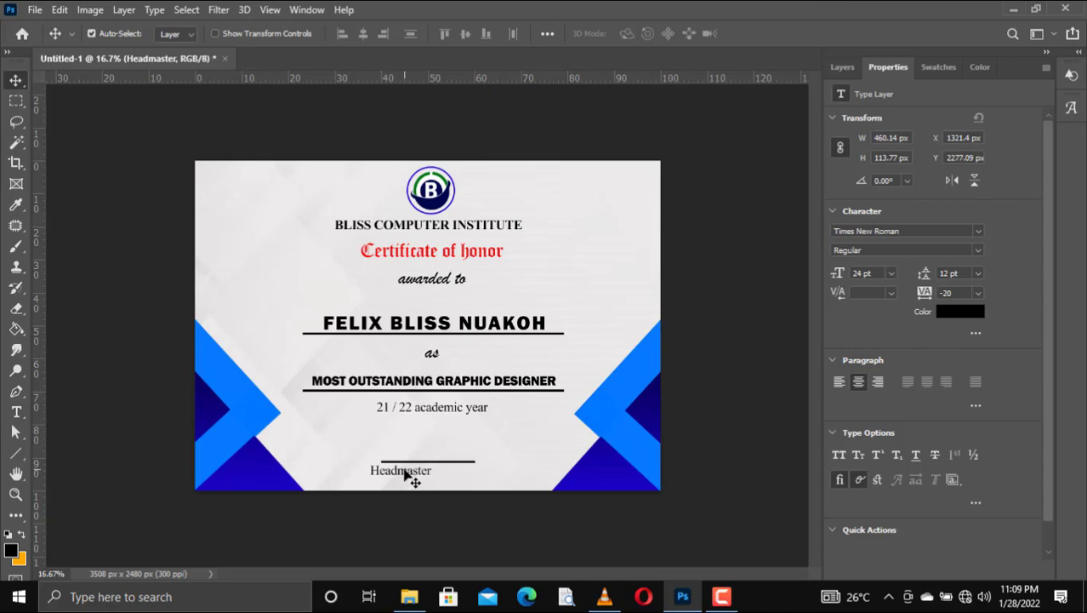
pyautogui.moveTo(405, 474); pyautogui.dragTo(435, 477)
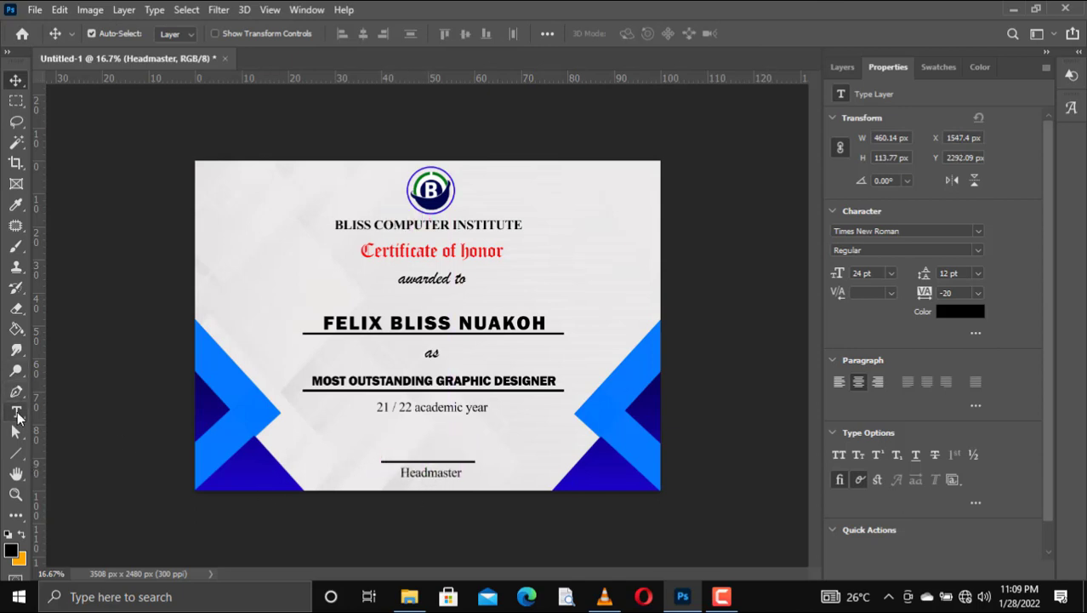
# Step: Add a 'Sign:' label left of the signature line, then open File Explorer
pyautogui.click(16, 411)
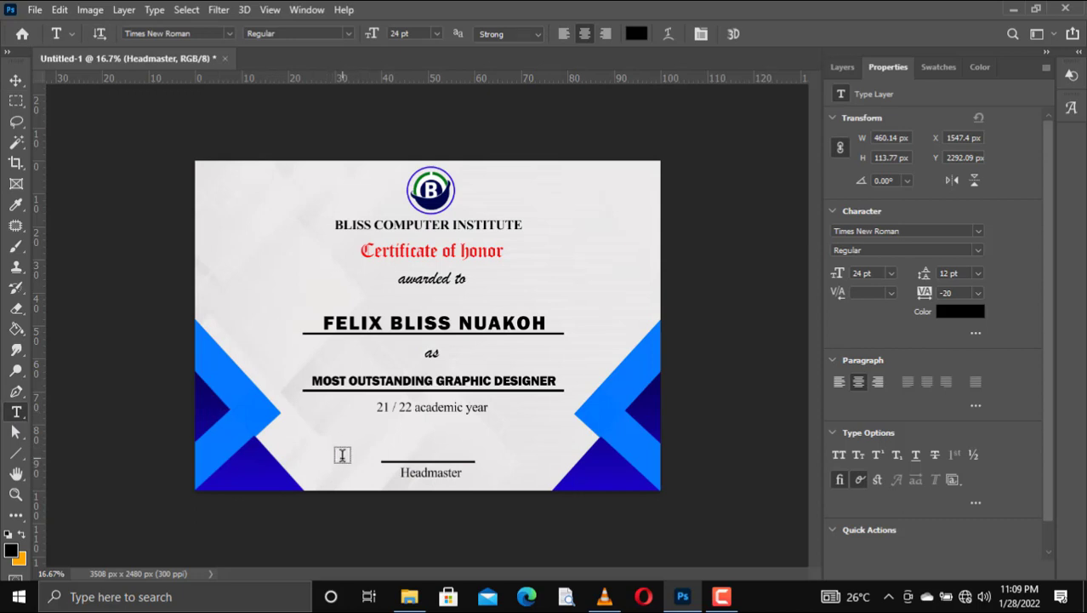
pyautogui.click(334, 455)
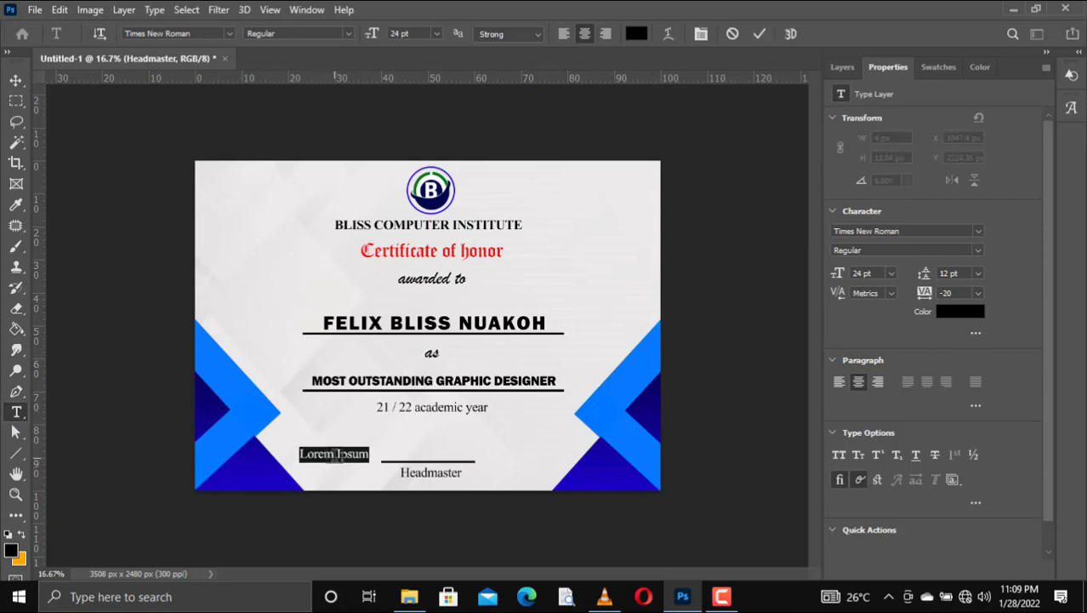
pyautogui.write('Sign')
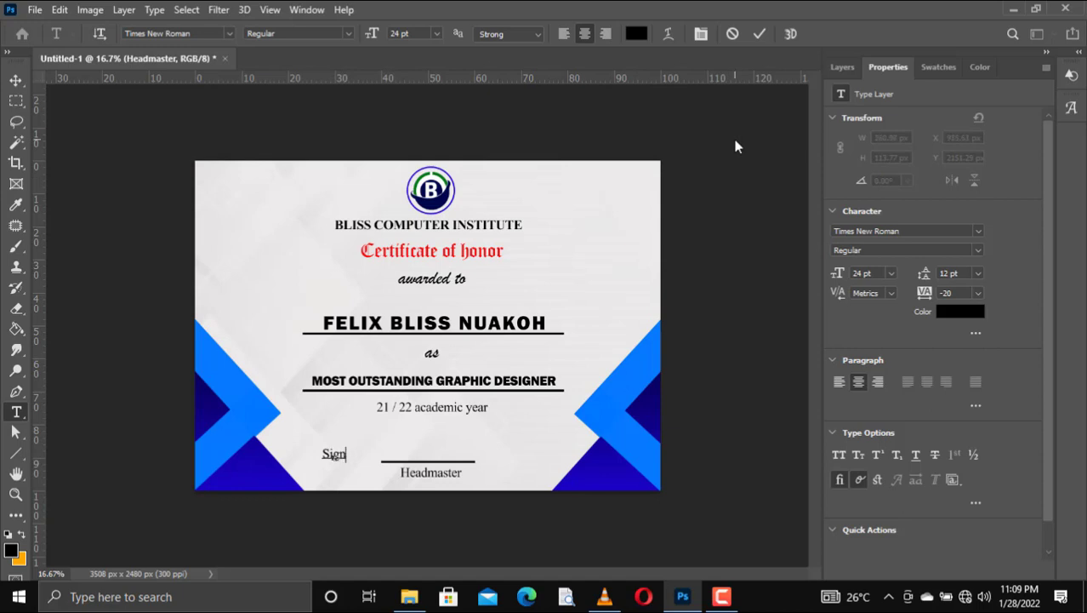
pyautogui.write(':')
pyautogui.click(762, 35)
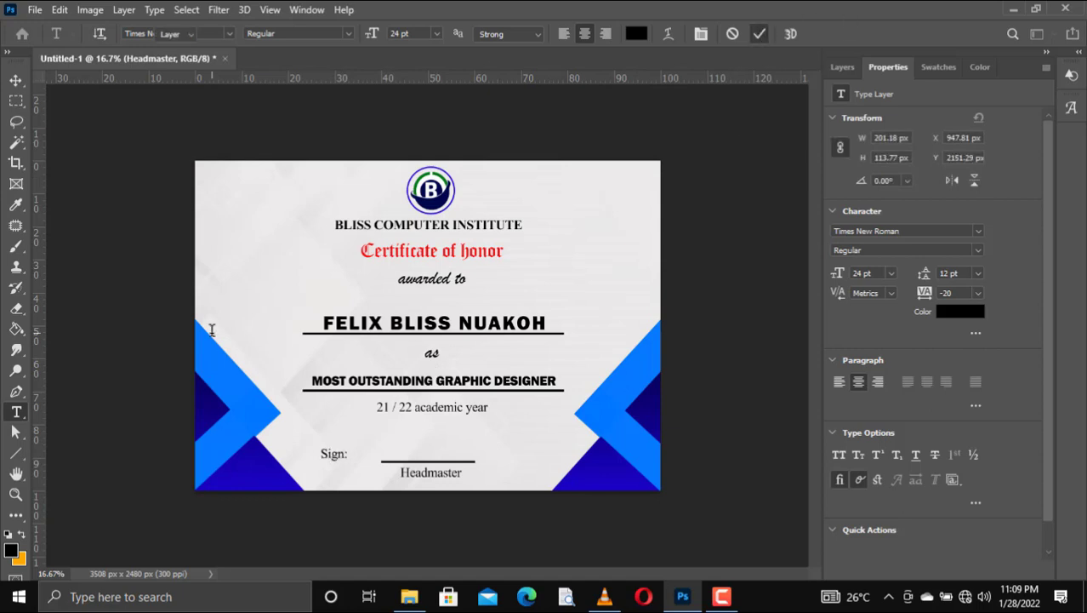
pyautogui.press('v')
pyautogui.moveTo(333, 454); pyautogui.dragTo(359, 460)
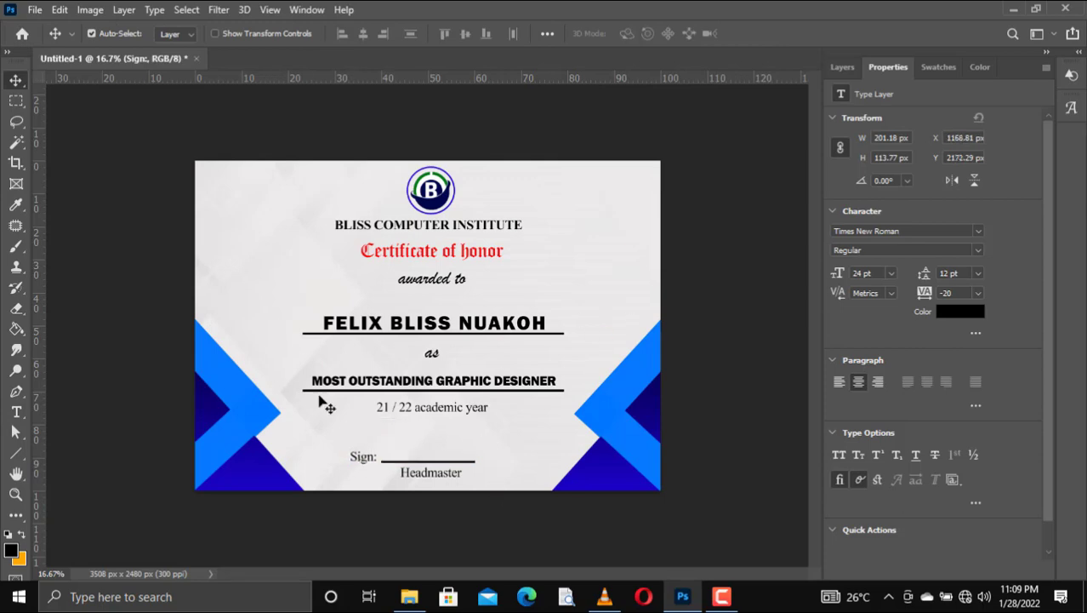
pyautogui.click(410, 597)
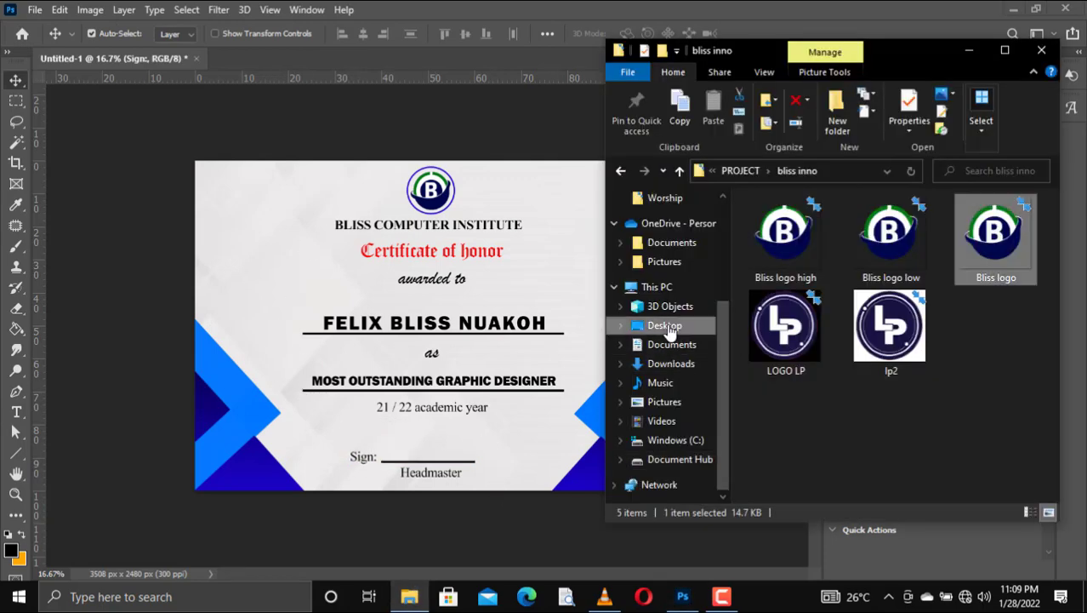
# Step: Place the trophy PNG from the Desktop, shrink it, and set it at the left beside 'awarded to'
pyautogui.click(664, 325)
pyautogui.moveTo(832, 349); pyautogui.dragTo(259, 287)
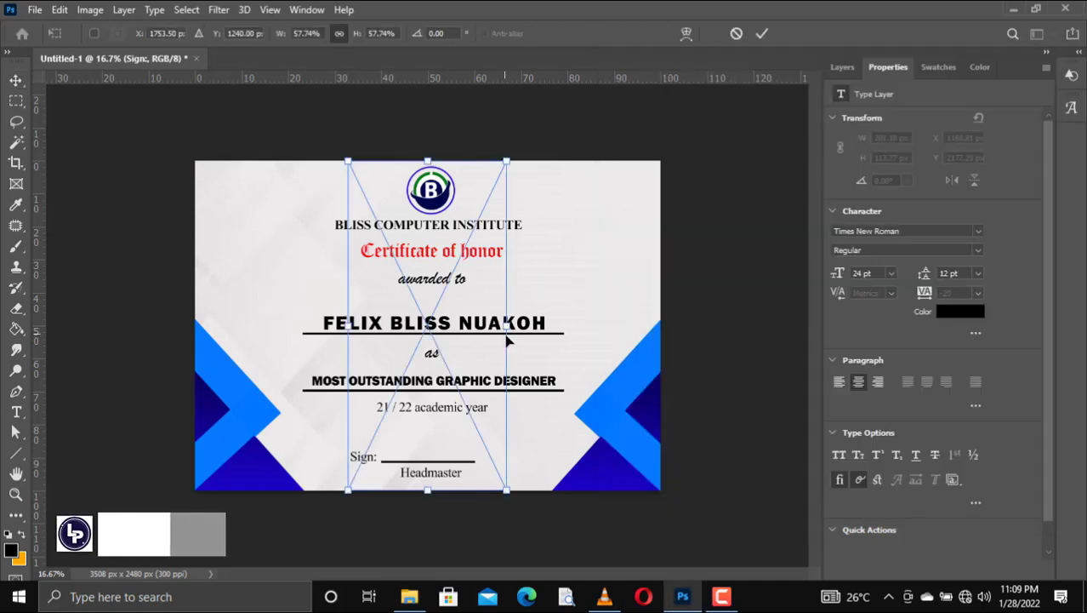
pyautogui.moveTo(508, 334); pyautogui.dragTo(406, 334)
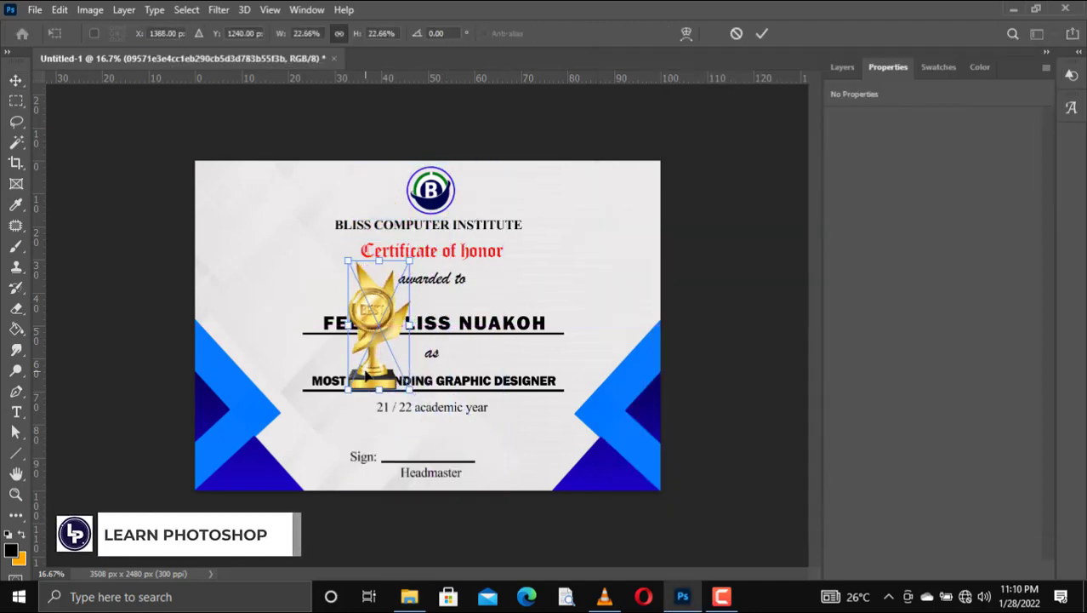
pyautogui.moveTo(354, 371); pyautogui.dragTo(248, 336)
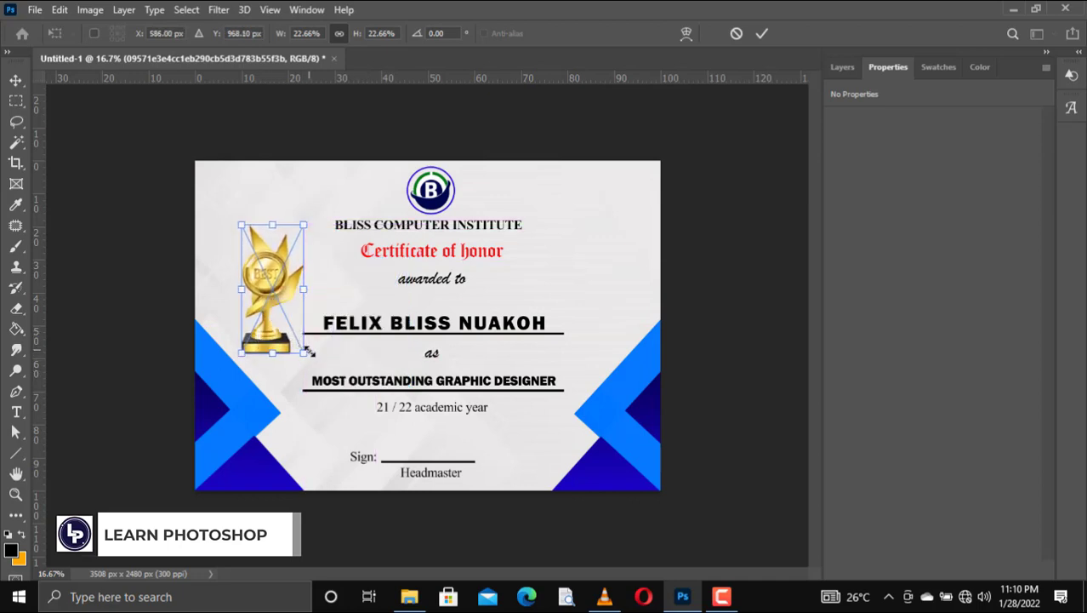
pyautogui.moveTo(305, 357); pyautogui.dragTo(293, 333)
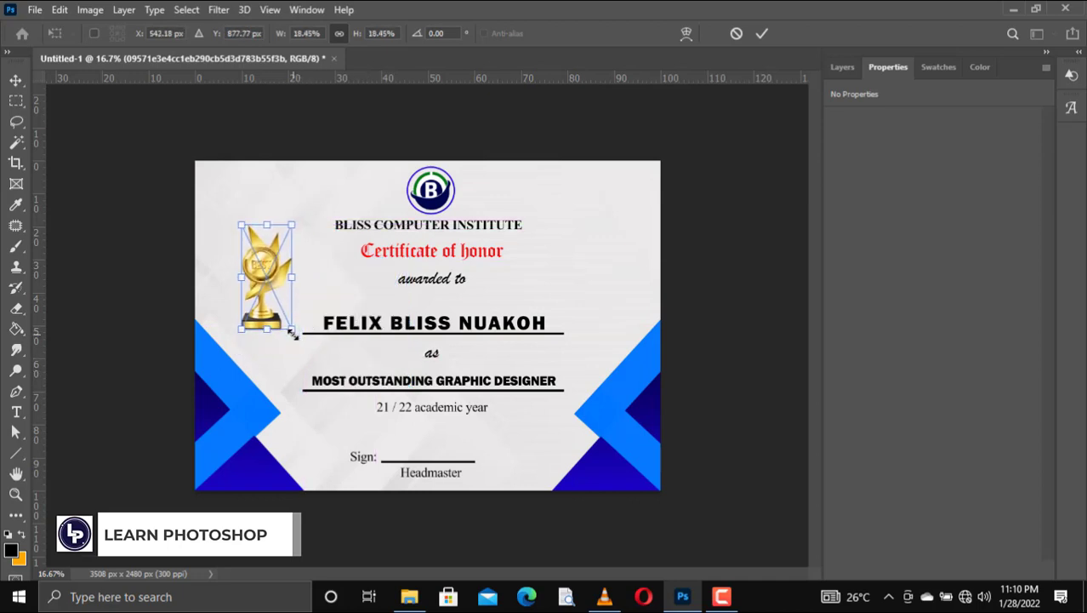
pyautogui.moveTo(257, 281); pyautogui.dragTo(255, 281)
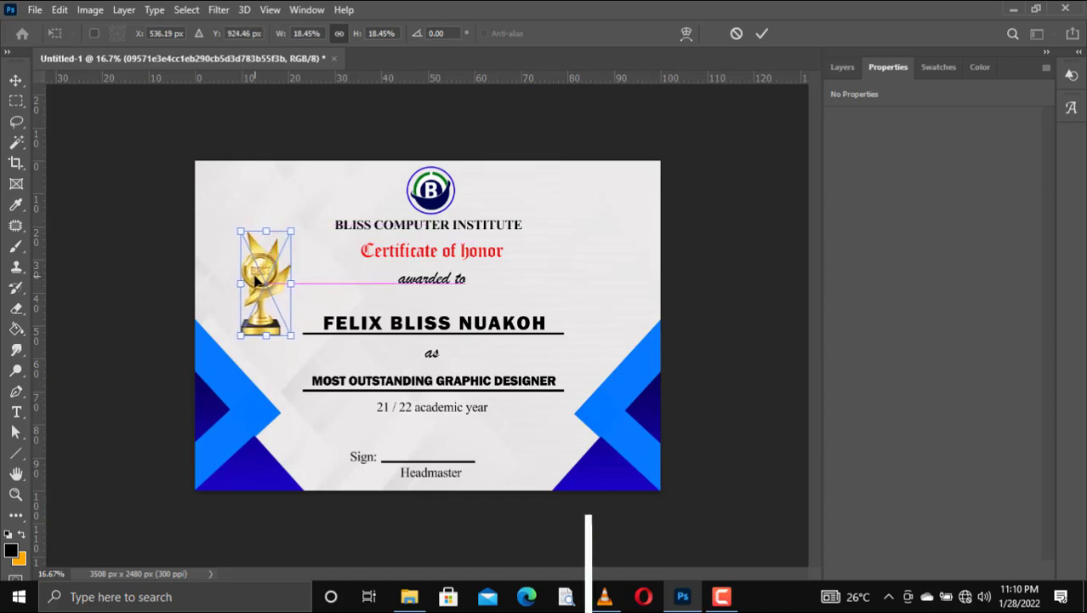
pyautogui.press('Return')
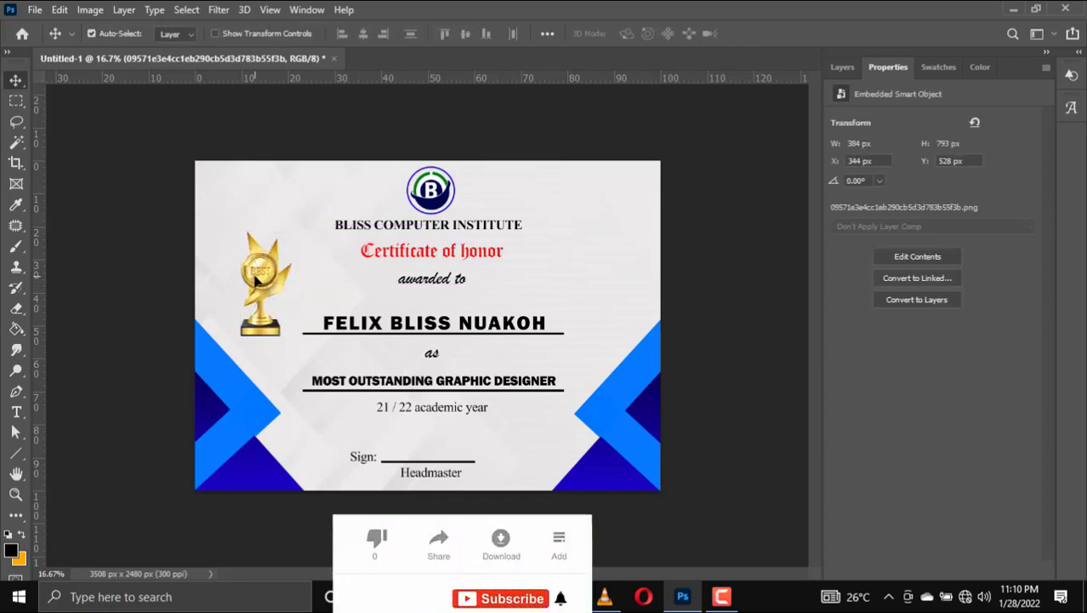
# Step: Raise the images (18) background texture layer to 40% opacity, then bring up Save As
pyautogui.click(843, 66)
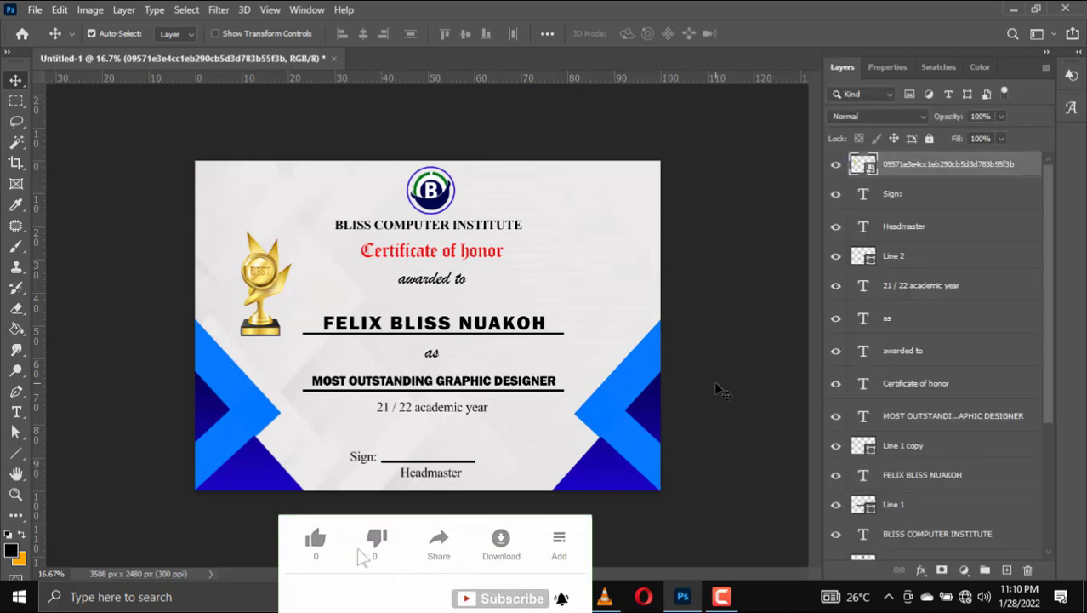
pyautogui.click(406, 423)
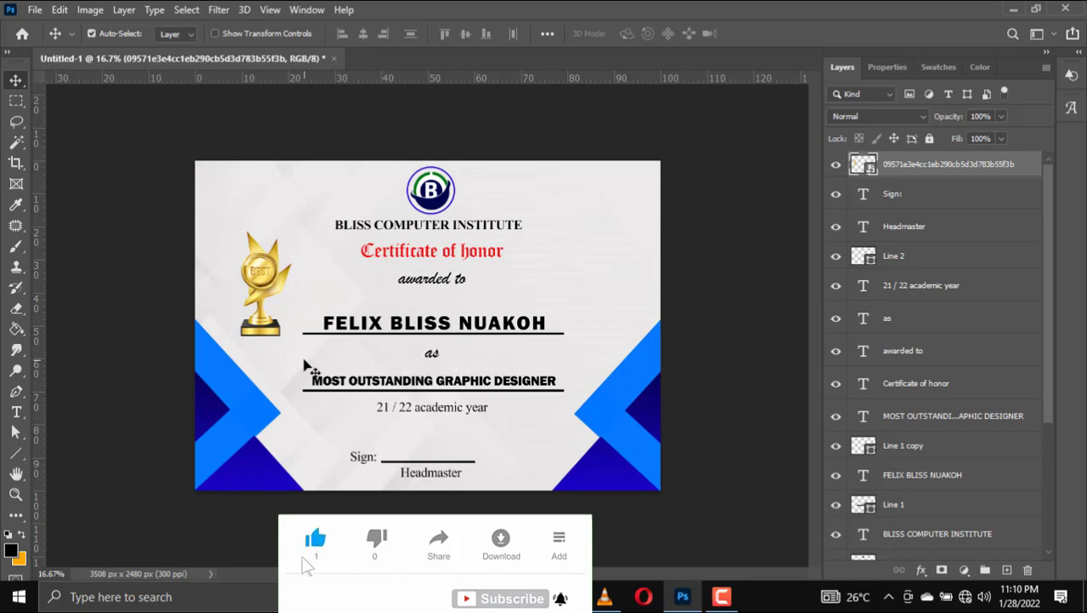
pyautogui.click(1001, 117)
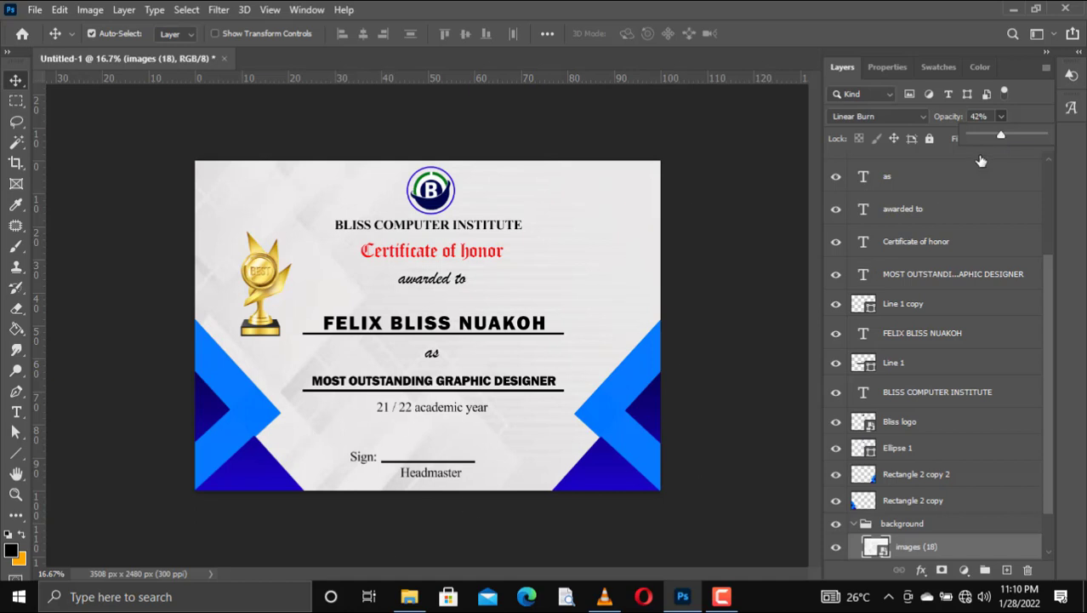
pyautogui.click(978, 117)
pyautogui.write('40')
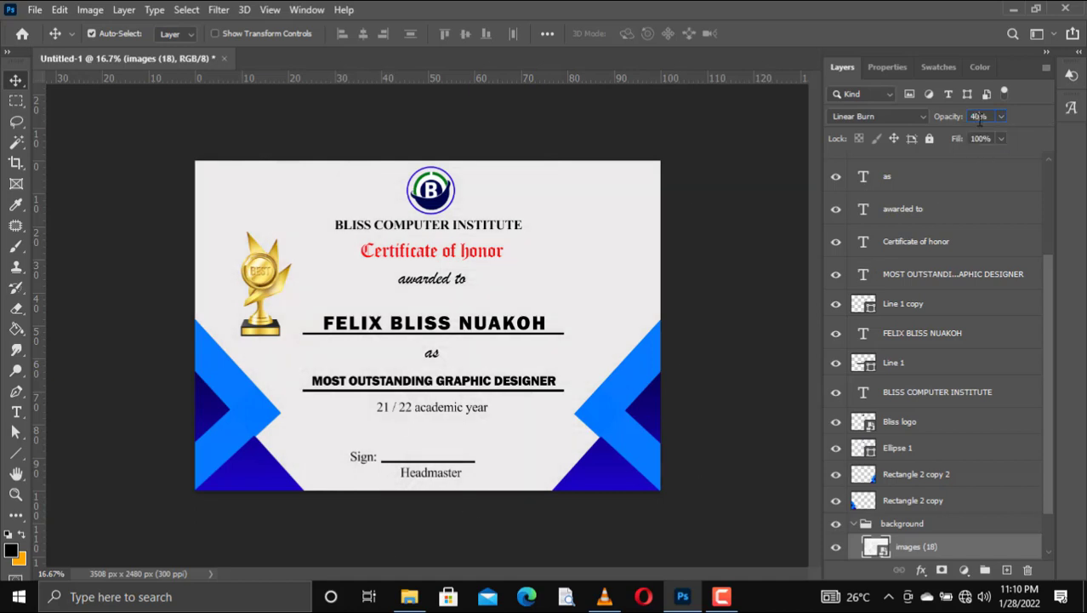
pyautogui.press('Return')
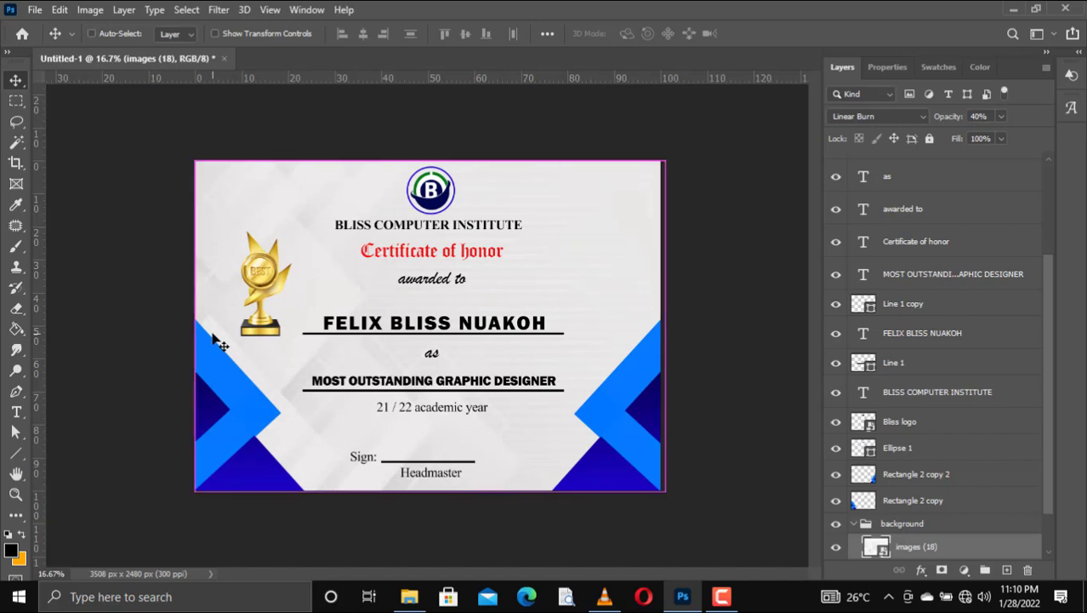
pyautogui.hotkey('ctrl', 's')
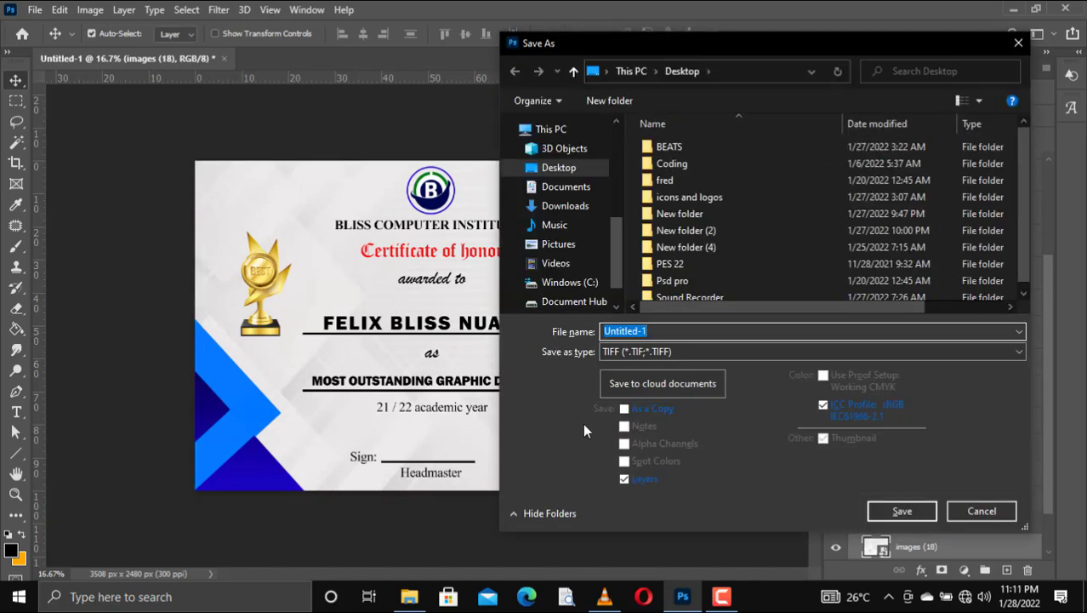
# Step: Save the certificate as 'best cert' TIFF in Documents › projects, accepting the default TIFF Options
pyautogui.click(563, 187)
pyautogui.scroll(-1, 784, 231)
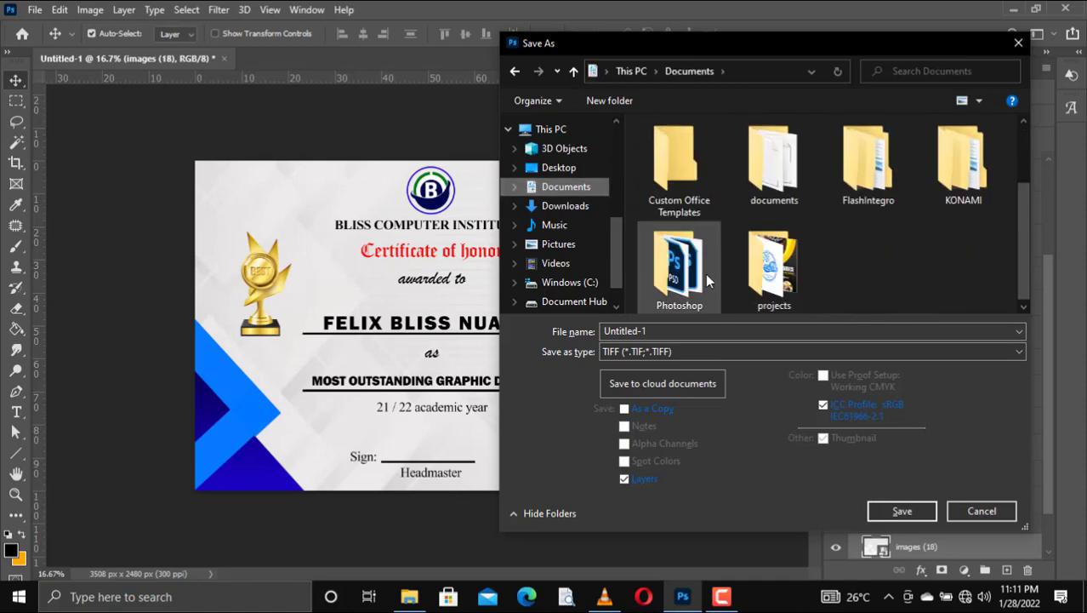
pyautogui.doubleClick(772, 260)
pyautogui.click(654, 332)
pyautogui.write('best cert')
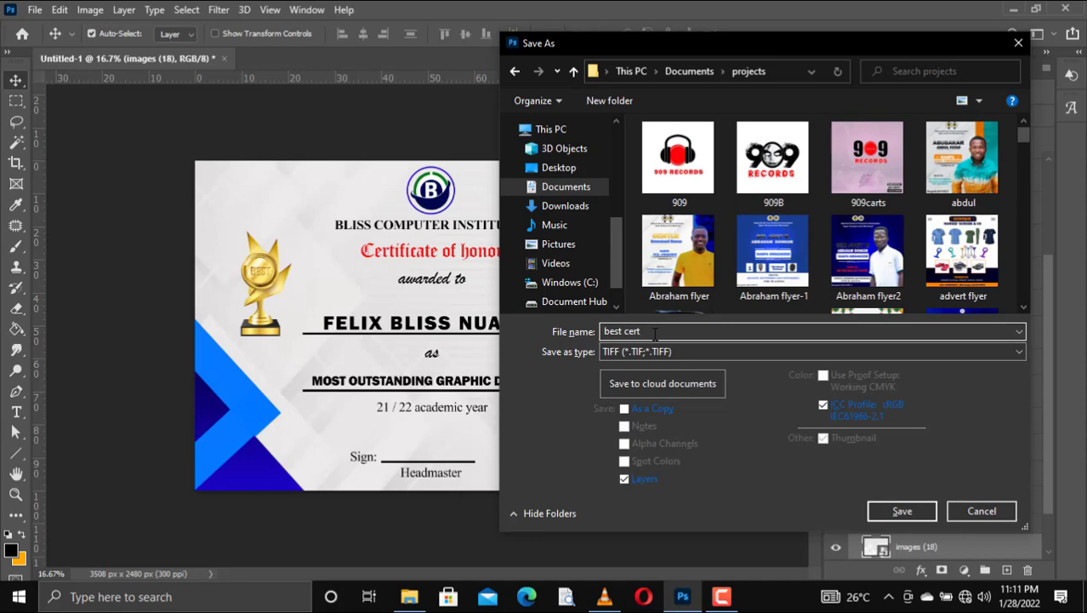
pyautogui.press('Return')
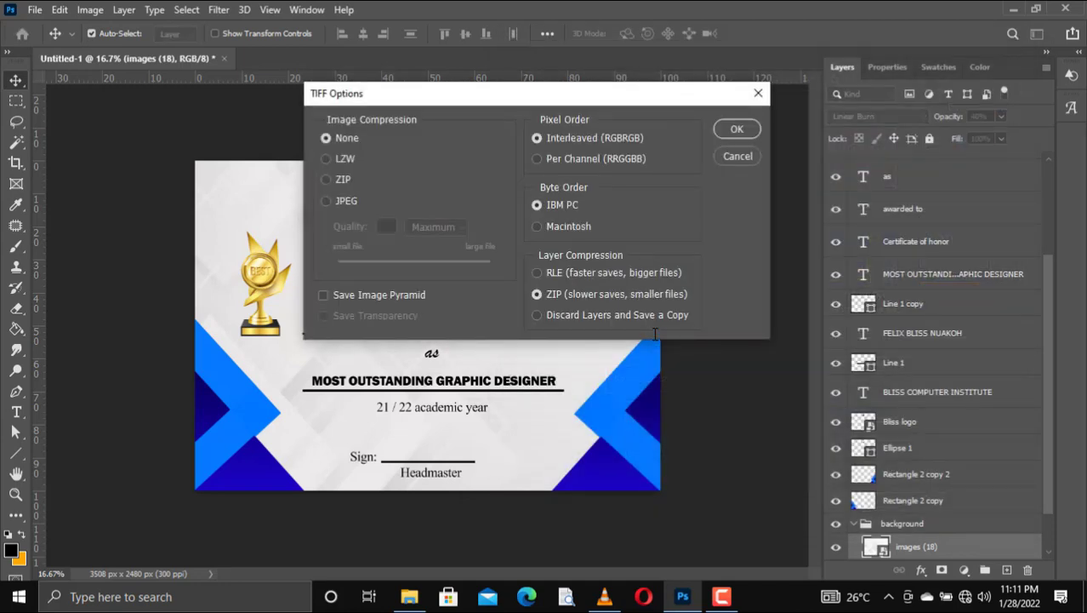
pyautogui.press('Return')
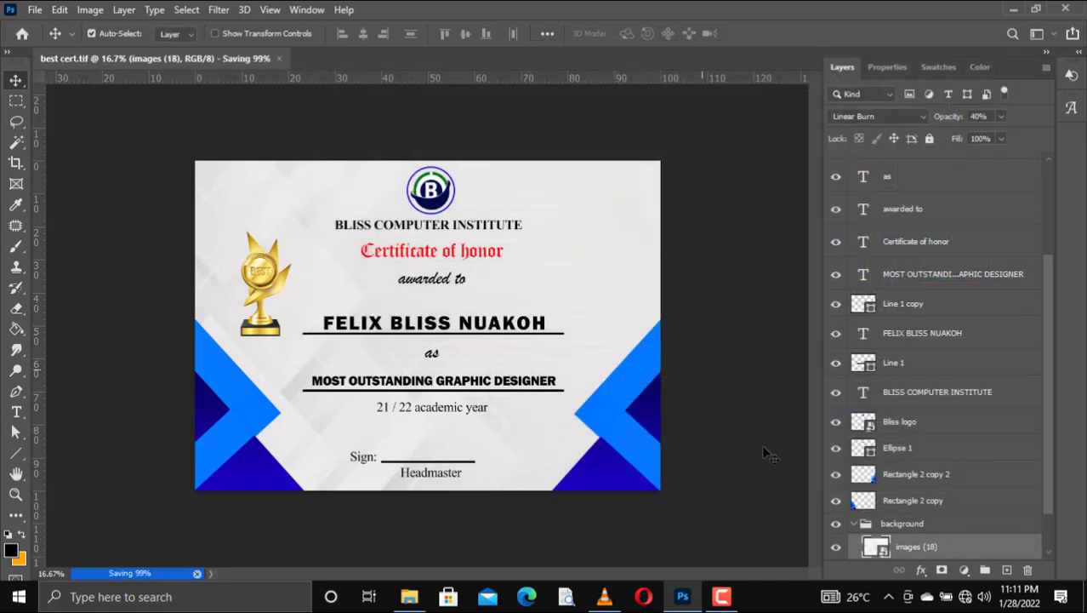